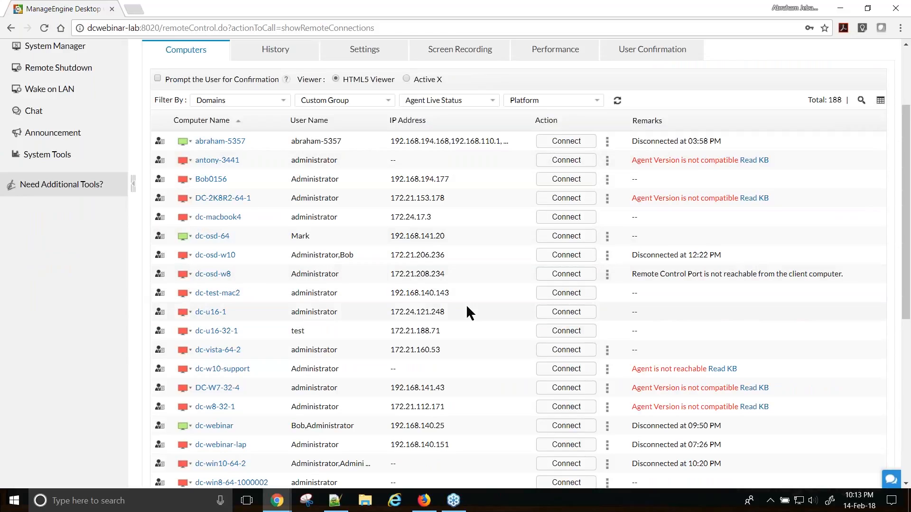
- Filter the Remote Control list by the user's name, leaving only dc-osd-w10 and dc-webinar
{"action": "scroll", "coordinate": [466, 303], "scroll_direction": "up", "scroll_amount": 1}
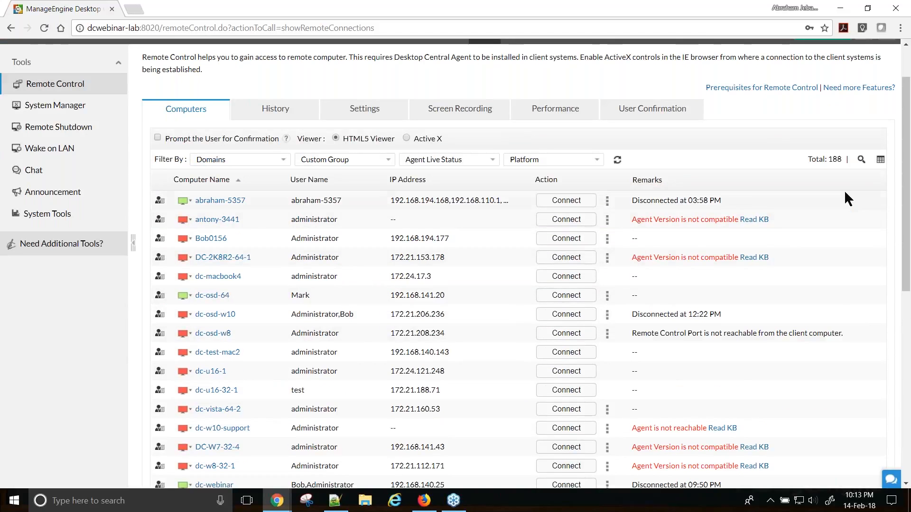
{"action": "left_click", "coordinate": [862, 160]}
{"action": "left_click", "coordinate": [345, 205]}
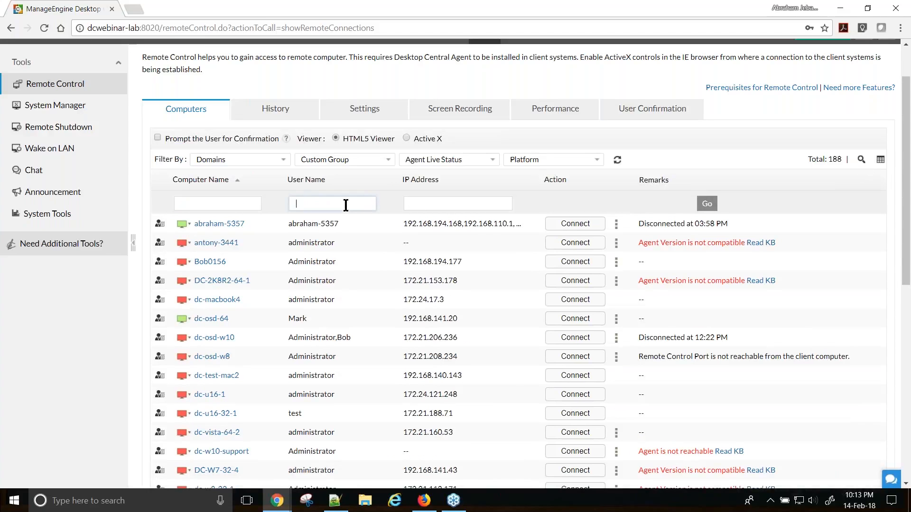
{"action": "type", "text": "bob"}
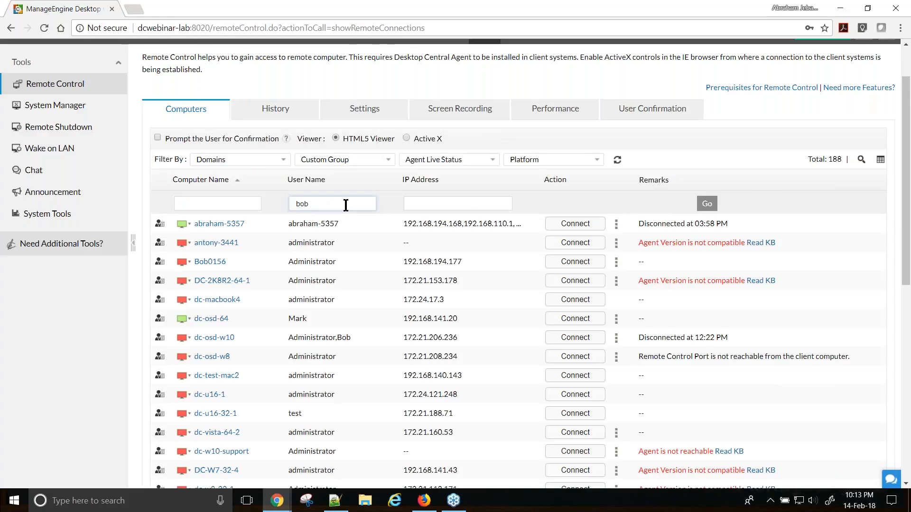
{"action": "key", "text": "Return"}
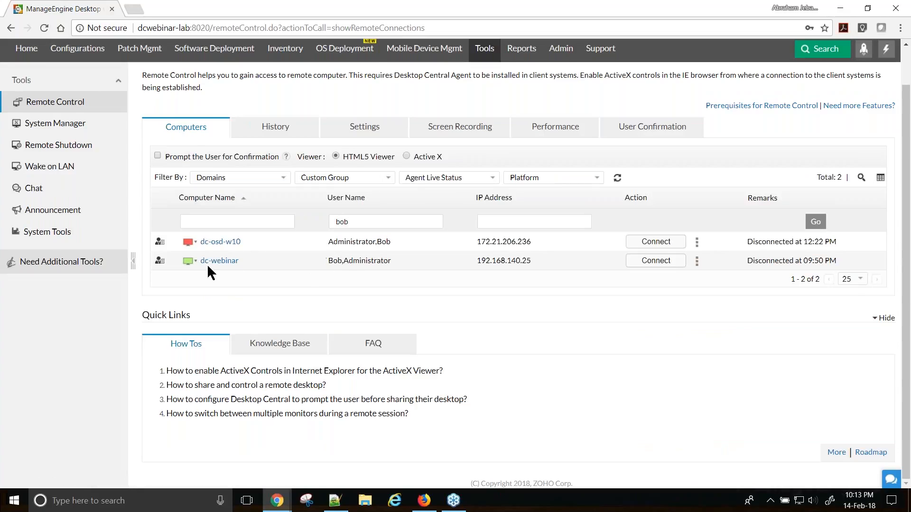
{"action": "left_click_drag", "start_coordinate": [328, 262], "coordinate": [392, 262]}
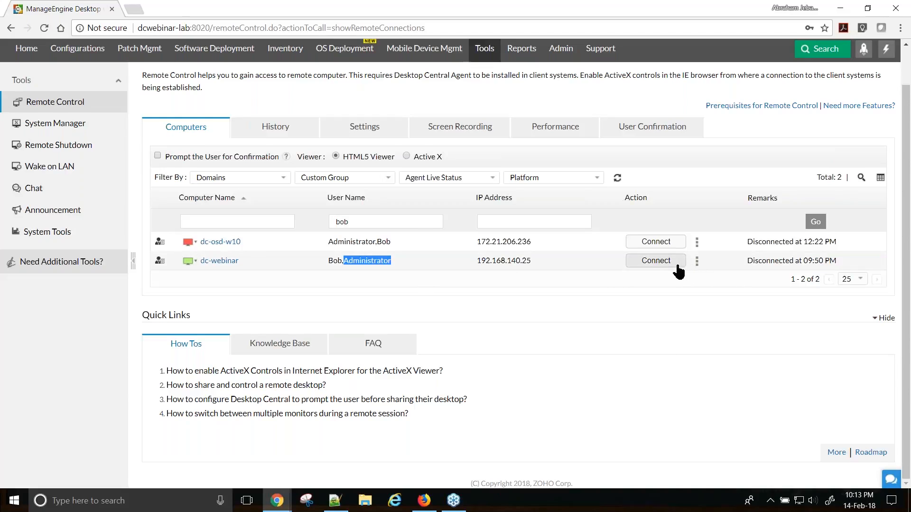
- Toggle Prompt the User for Confirmation on and back off
{"action": "left_click", "coordinate": [697, 262]}
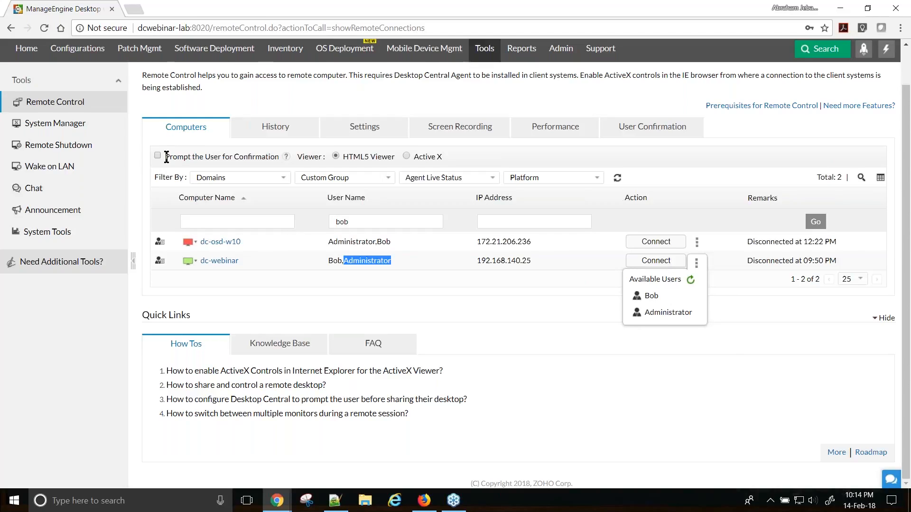
{"action": "left_click", "coordinate": [157, 156]}
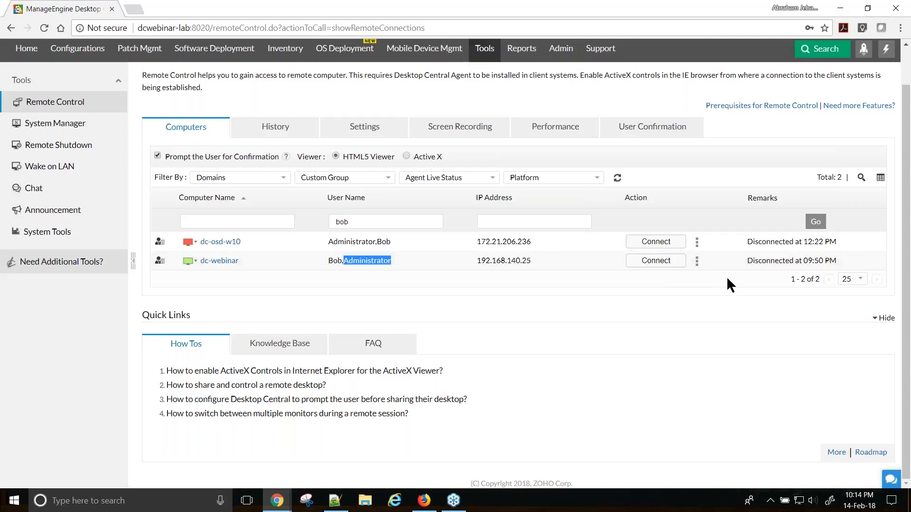
{"action": "left_click", "coordinate": [157, 156]}
- Bring up the logged-on users list for dc-webinar with the HTML5 Viewer option
{"action": "left_click_drag", "start_coordinate": [297, 157], "coordinate": [326, 158]}
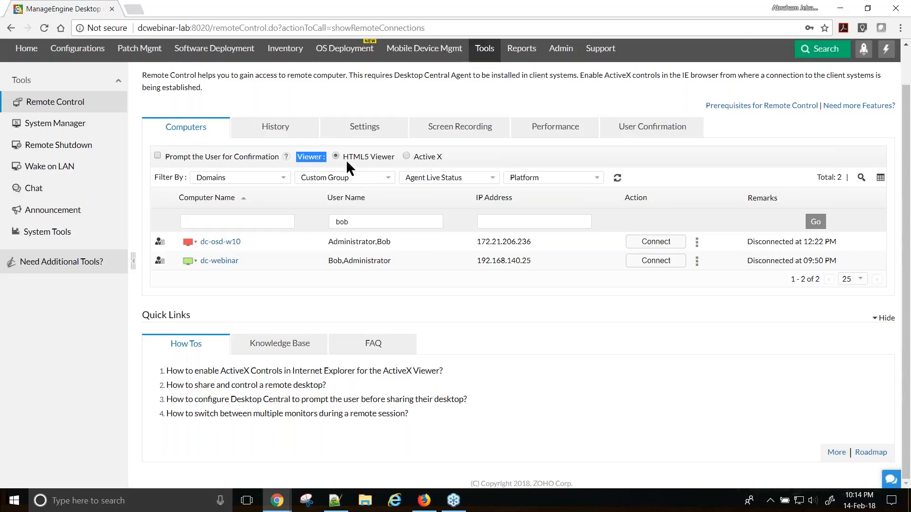
{"action": "left_click_drag", "start_coordinate": [343, 157], "coordinate": [394, 157]}
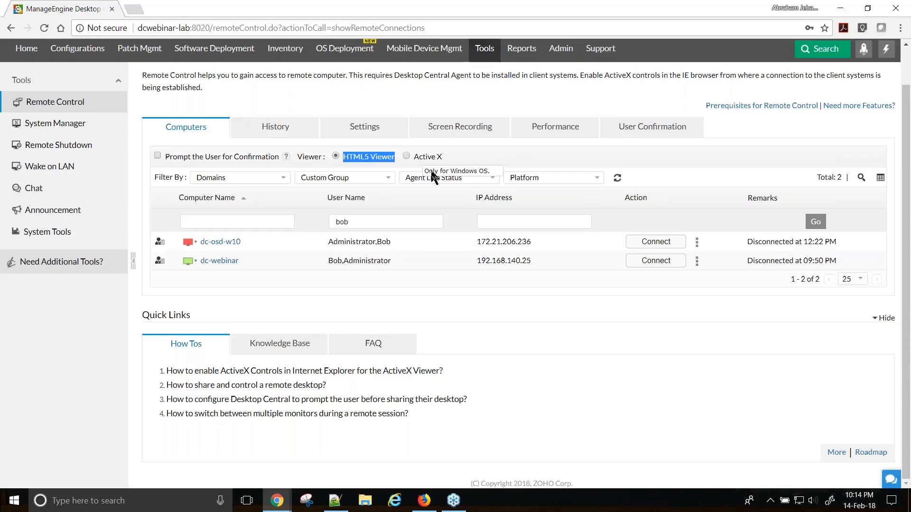
{"action": "left_click", "coordinate": [492, 153]}
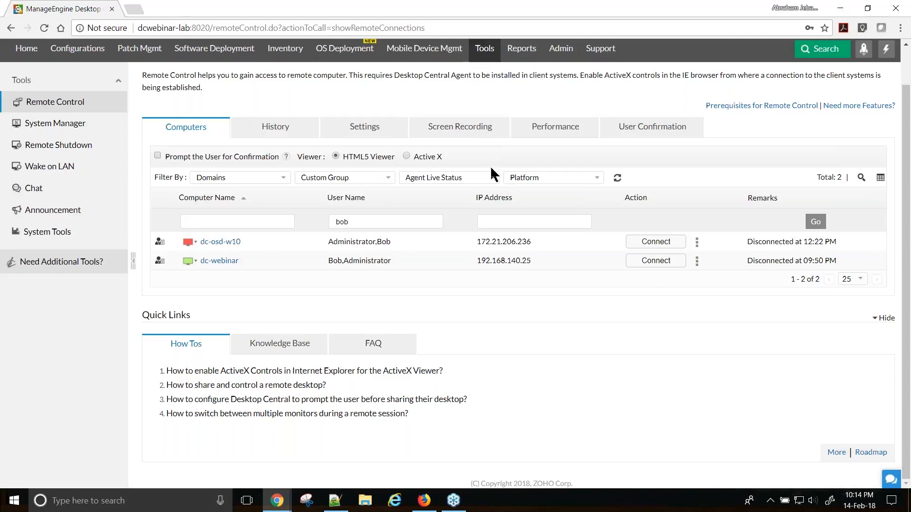
{"action": "left_click", "coordinate": [697, 261]}
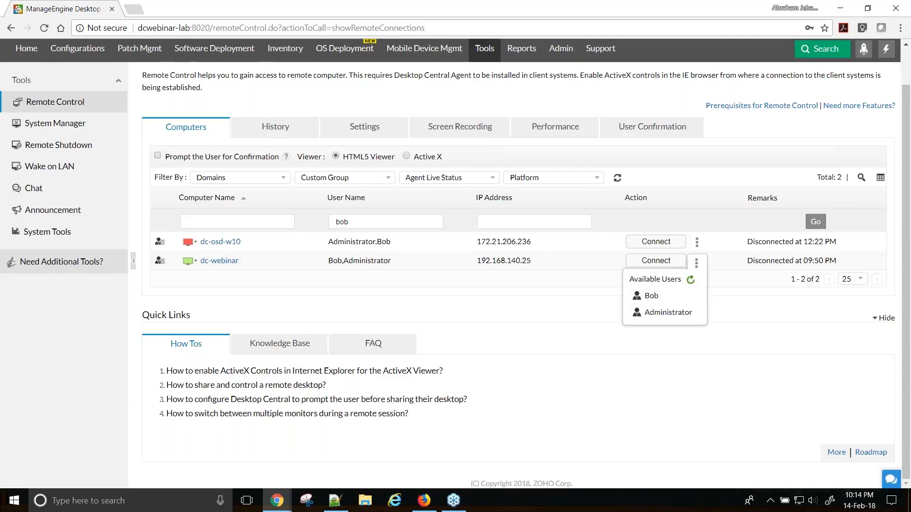
- Choose the first logged-on user and enter SDP request ID 381
{"action": "left_click", "coordinate": [659, 296]}
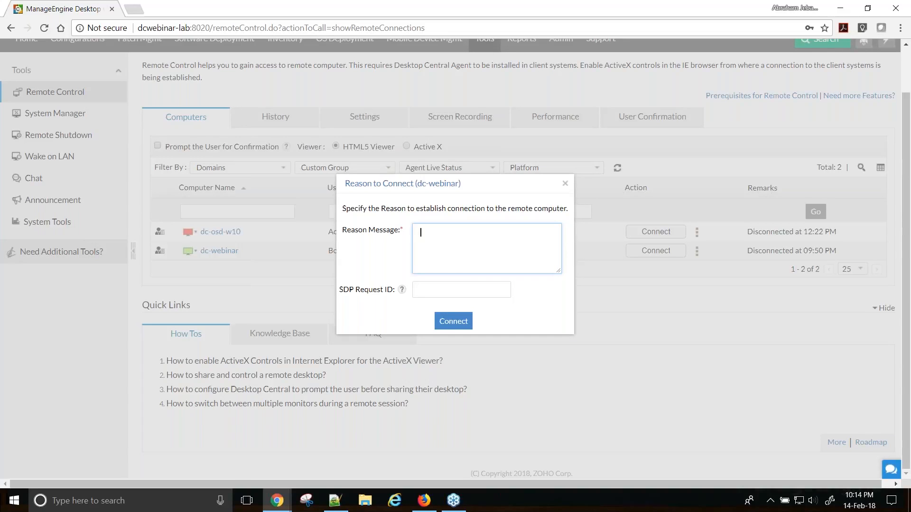
{"action": "left_click", "coordinate": [426, 291]}
{"action": "type", "text": "381"}
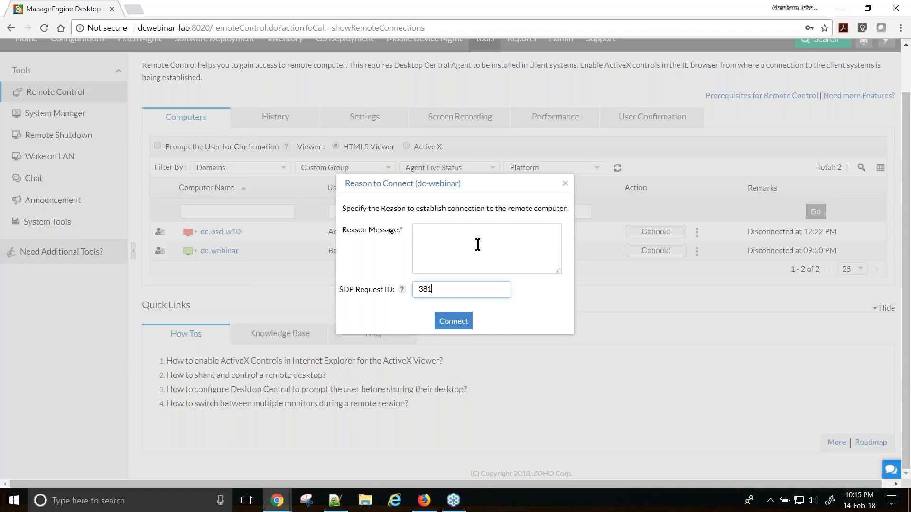
- Paste the prepared two-request reason from Notepad++ into Reason Message
{"action": "left_click", "coordinate": [335, 500]}
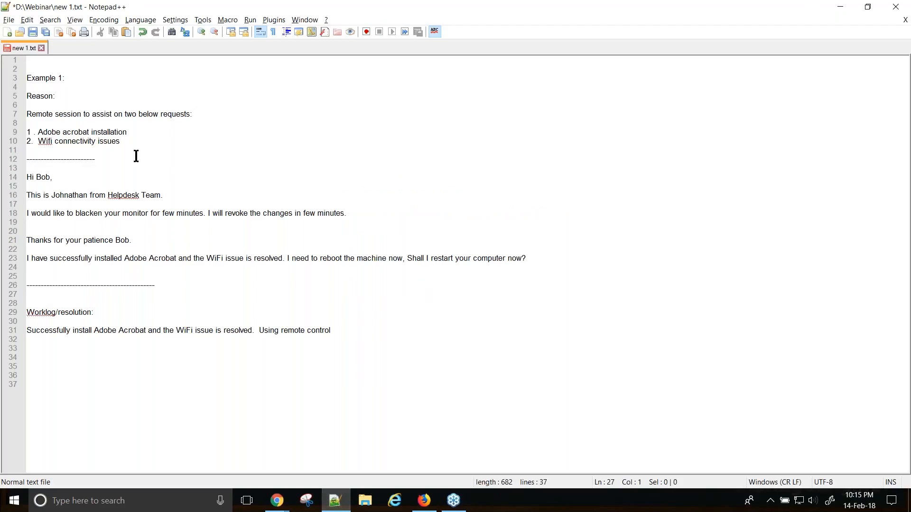
{"action": "left_click_drag", "start_coordinate": [128, 146], "coordinate": [24, 102]}
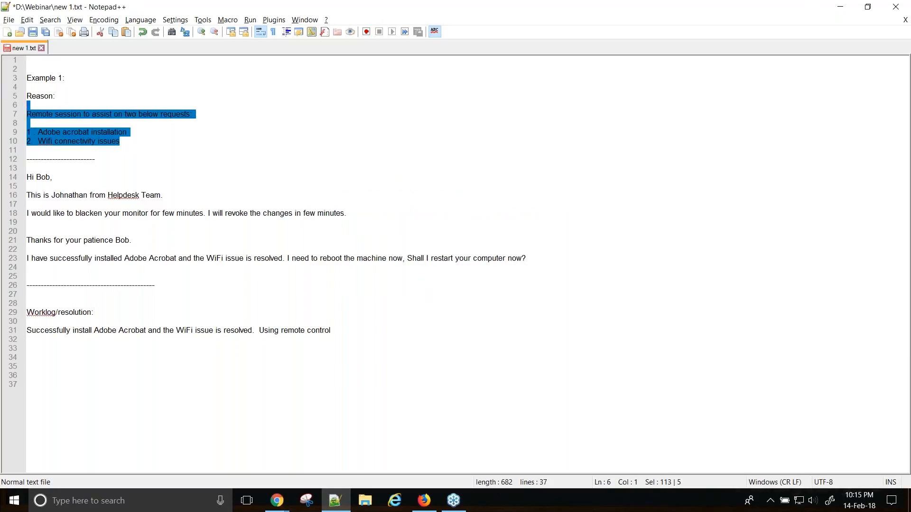
{"action": "key", "text": "alt+Tab"}
{"action": "left_click", "coordinate": [474, 232]}
{"action": "type", "text": "Remote session to assist on two below requests:  1. Adobe acrobat installation 2.  Wifi connectivity issues"}
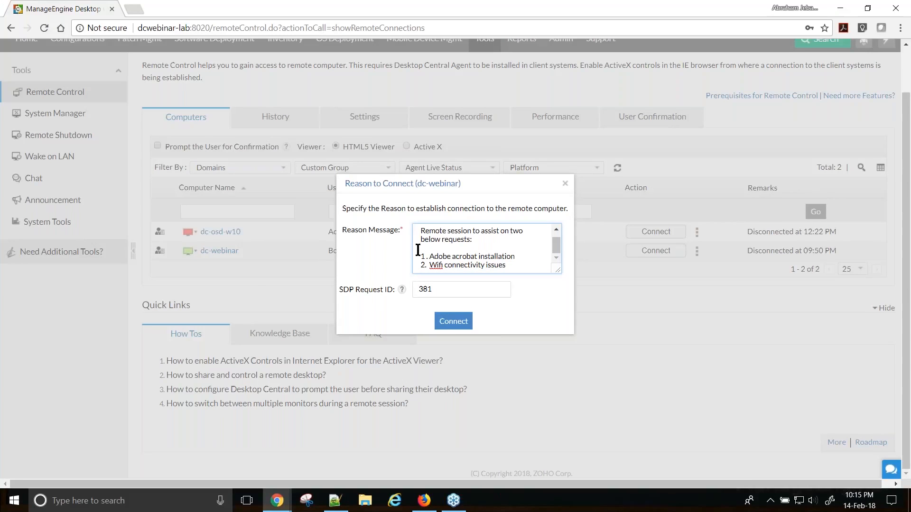
- Submit the reason and connect to dc-webinar in the HTML5 viewer, showing both monitors
{"action": "left_click", "coordinate": [453, 326]}
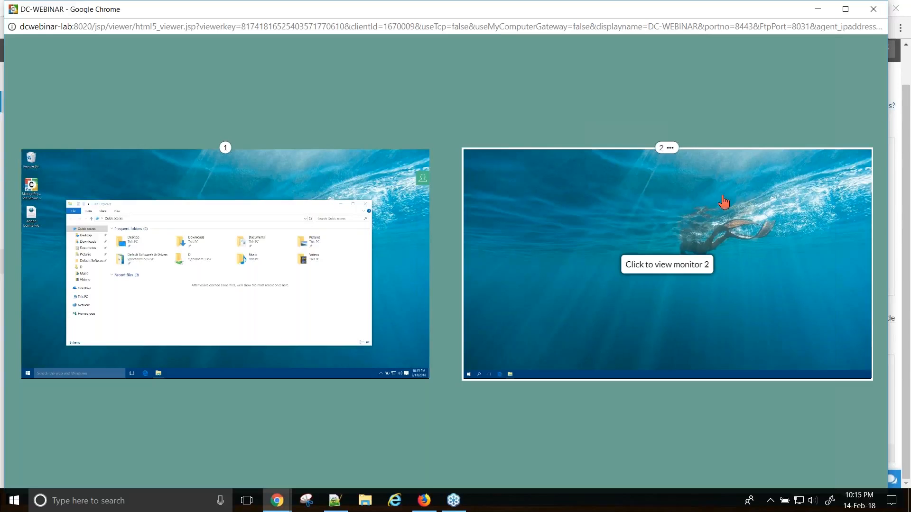
- Try the second-monitor, side-by-side and vertical monitor layouts, ending side by side
{"action": "left_click", "coordinate": [826, 264]}
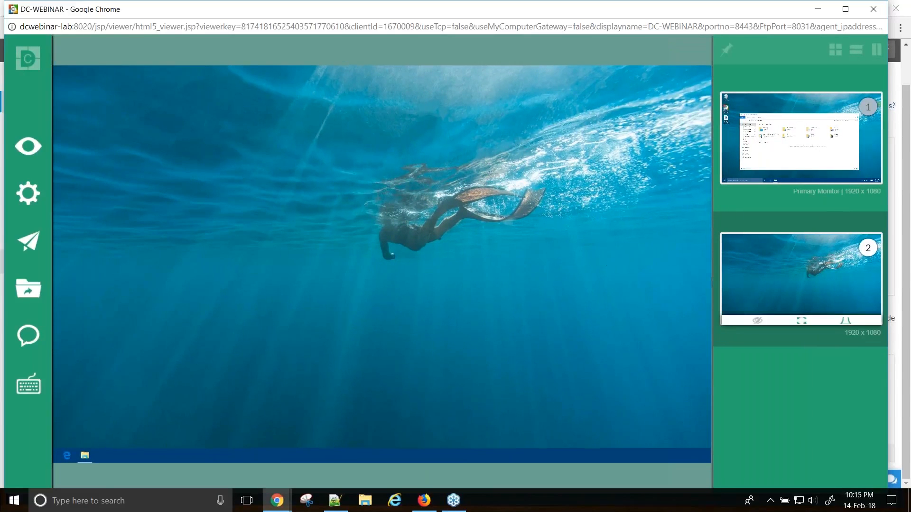
{"action": "left_click", "coordinate": [837, 56]}
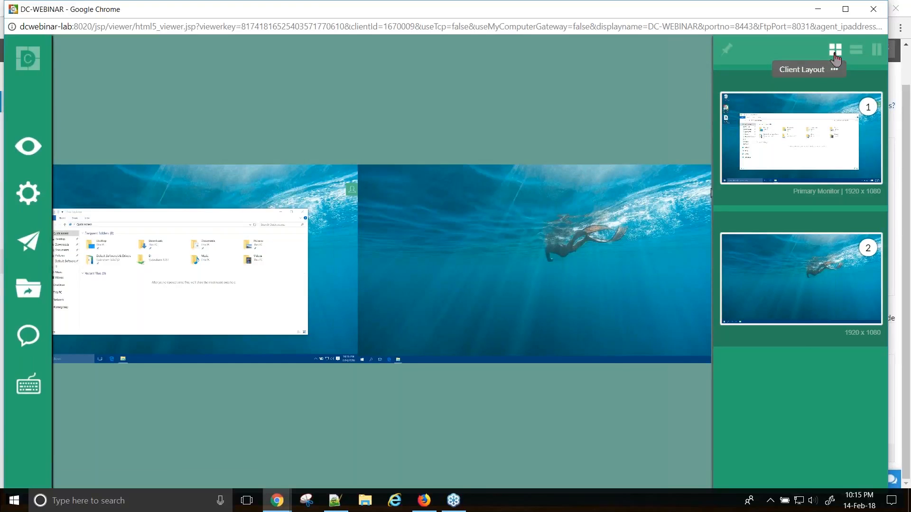
{"action": "left_click", "coordinate": [853, 55]}
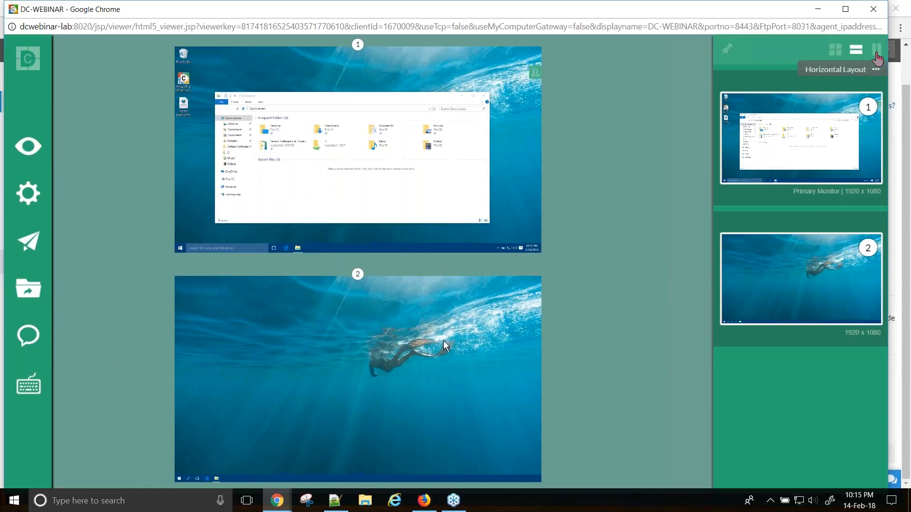
{"action": "left_click", "coordinate": [877, 58]}
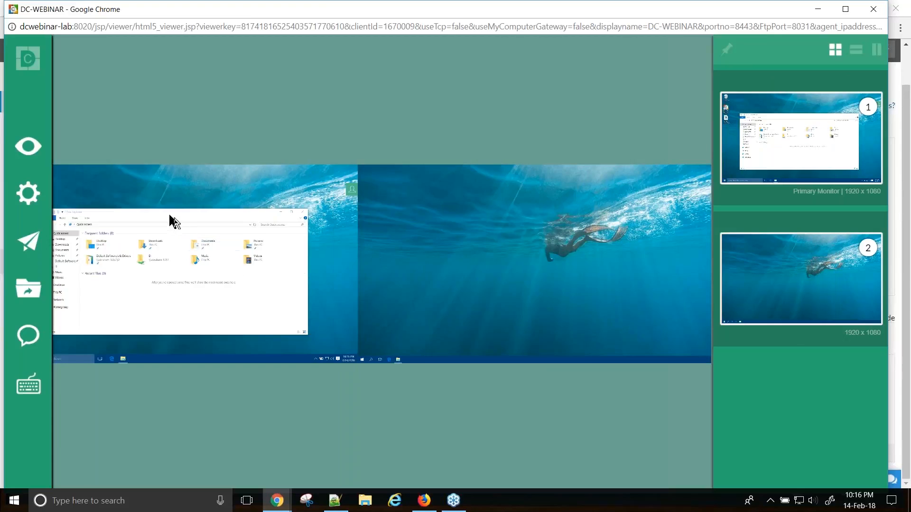
- Drag the remote File Explorer onto monitor 2, then view only the primary monitor
{"action": "left_click_drag", "start_coordinate": [195, 204], "coordinate": [572, 196]}
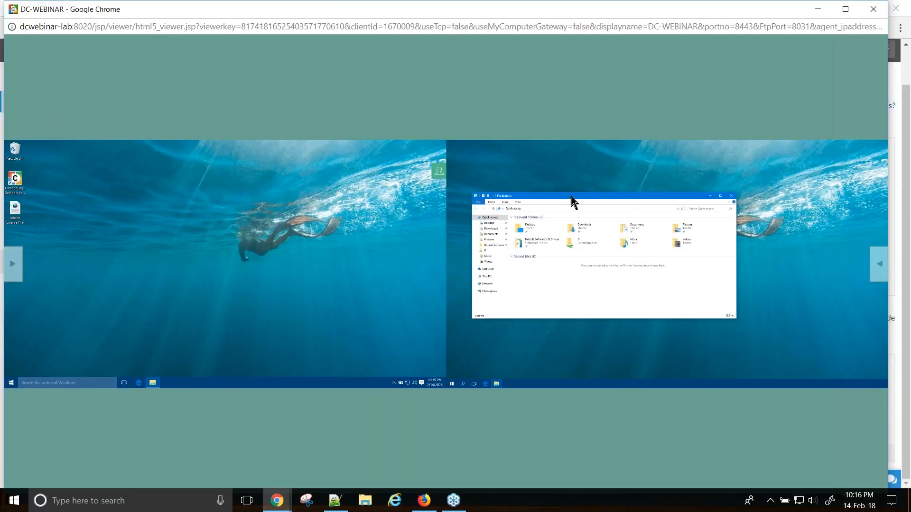
{"action": "left_click", "coordinate": [881, 264]}
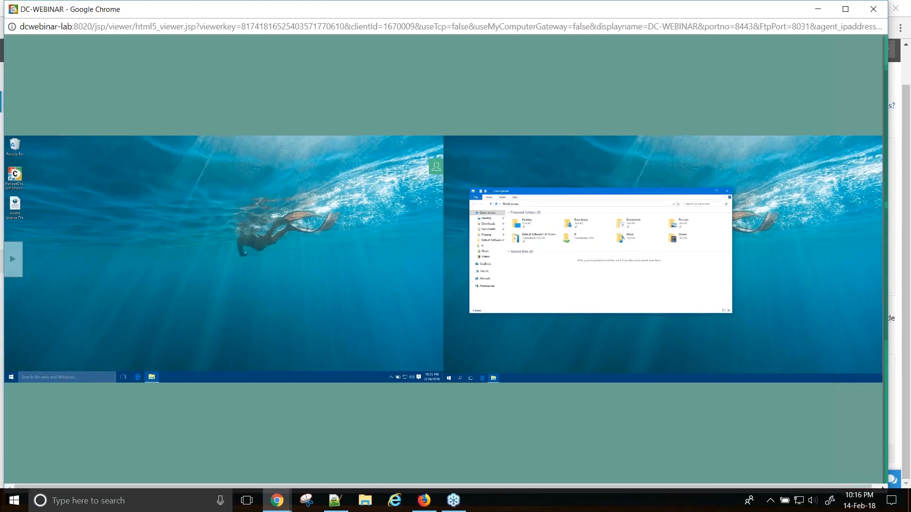
{"action": "left_click", "coordinate": [849, 132]}
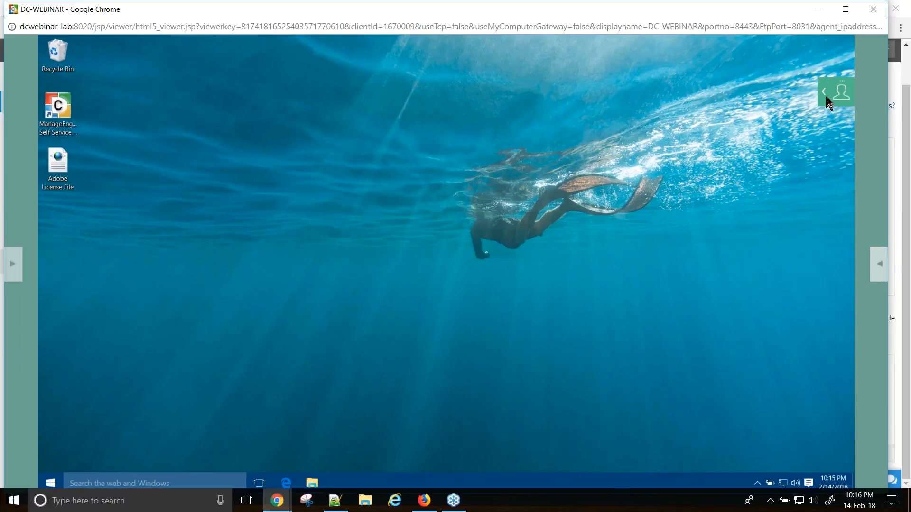
- Show who controls the session and open the View display options from the tool panel
{"action": "left_click", "coordinate": [825, 98]}
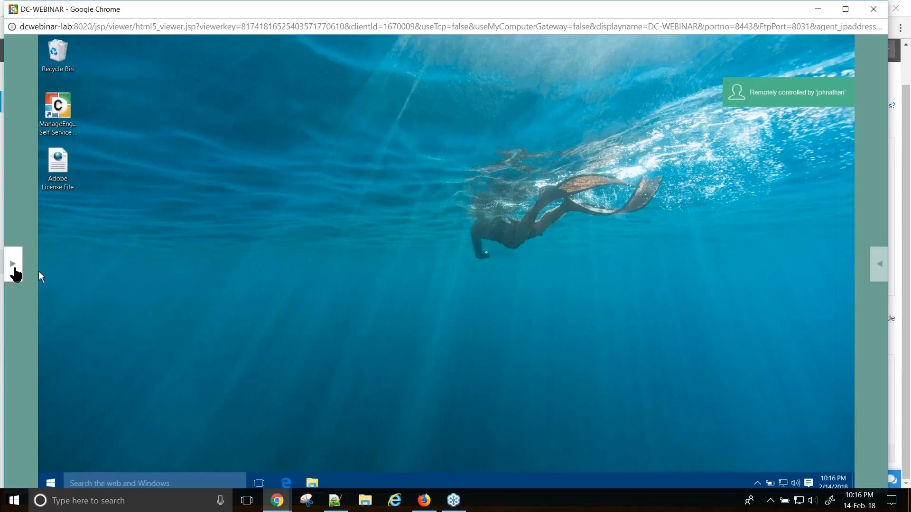
{"action": "left_click", "coordinate": [14, 271]}
{"action": "left_click", "coordinate": [29, 152]}
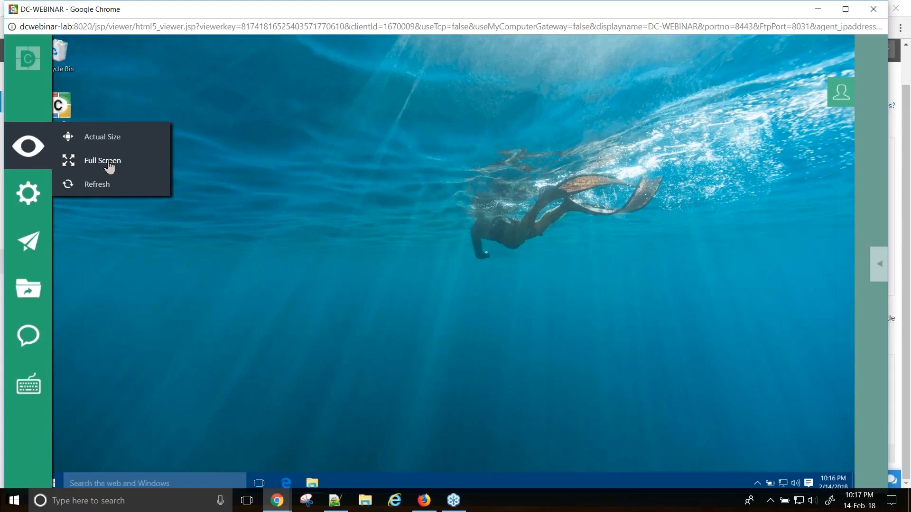
- Switch the remote desktop to full screen and bring up the Actions menu
{"action": "left_click", "coordinate": [109, 163]}
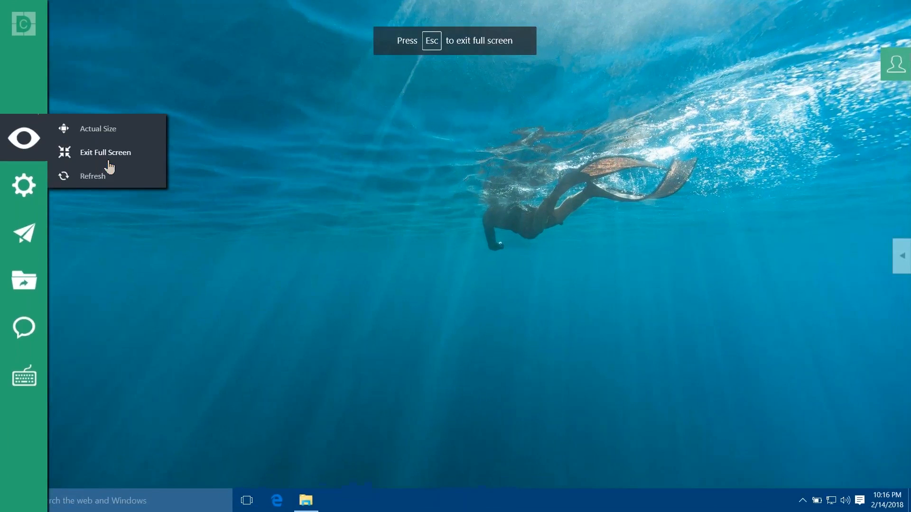
{"action": "mouse_move", "coordinate": [20, 193]}
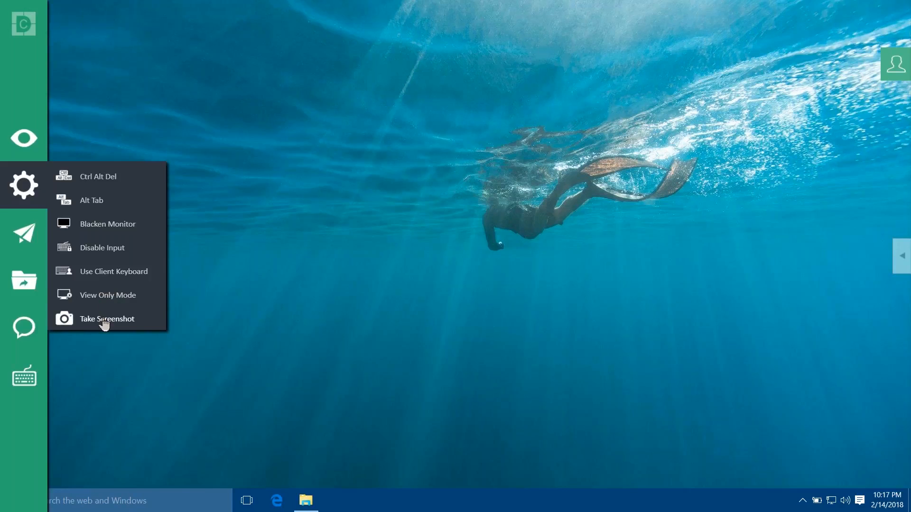
{"action": "left_click", "coordinate": [22, 243]}
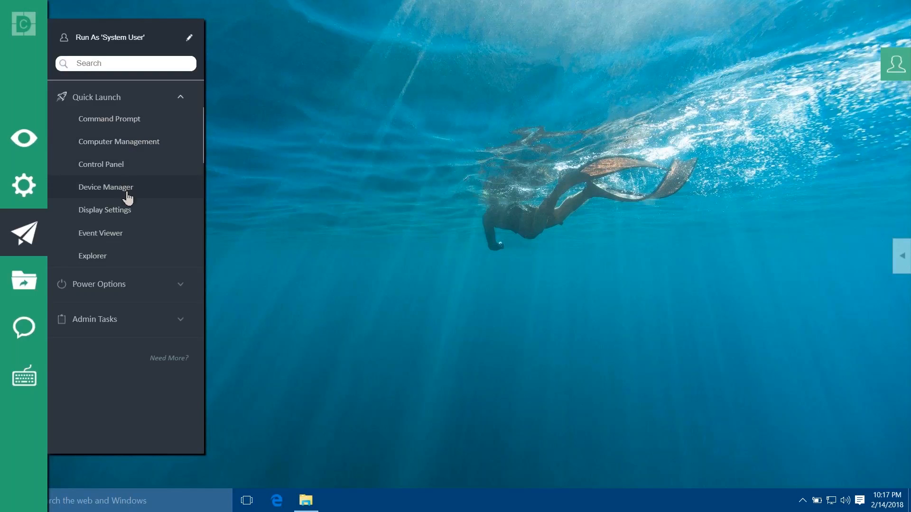
{"action": "scroll", "coordinate": [127, 204], "scroll_direction": "down", "scroll_amount": 1}
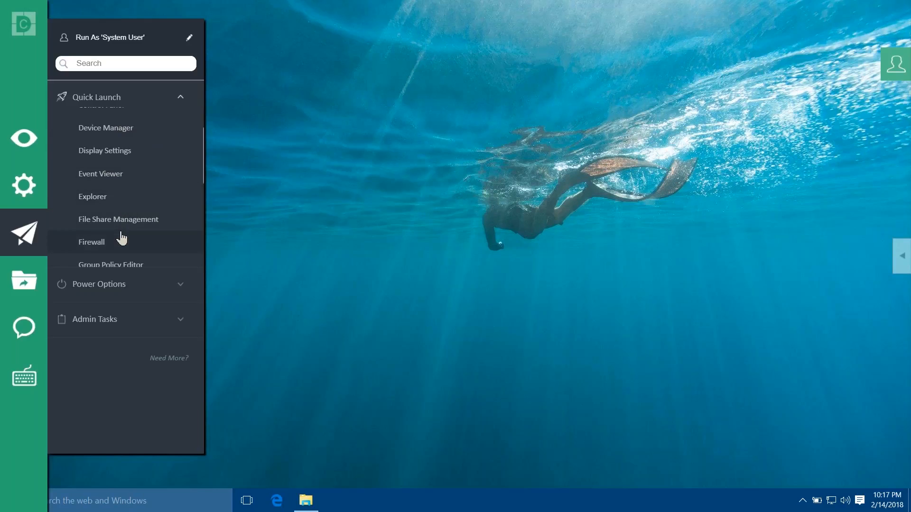
{"action": "scroll", "coordinate": [122, 239], "scroll_direction": "down", "scroll_amount": 1}
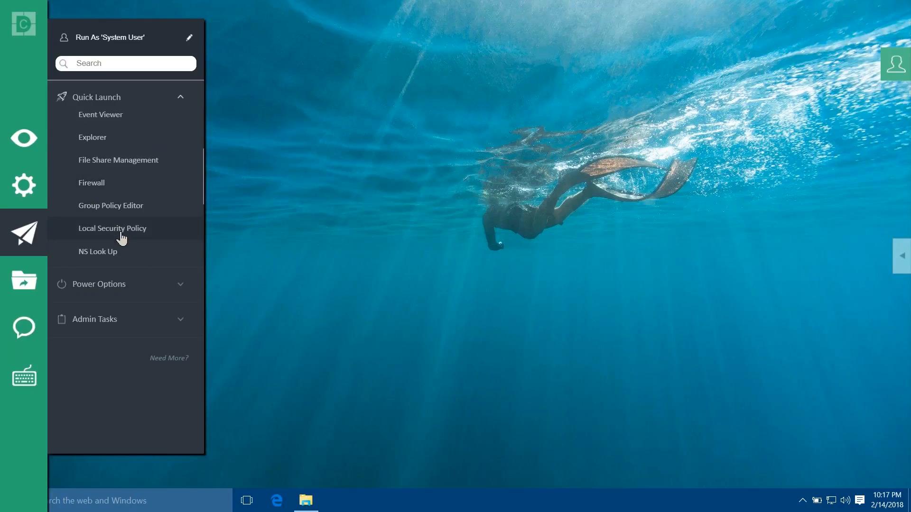
{"action": "left_click", "coordinate": [152, 291]}
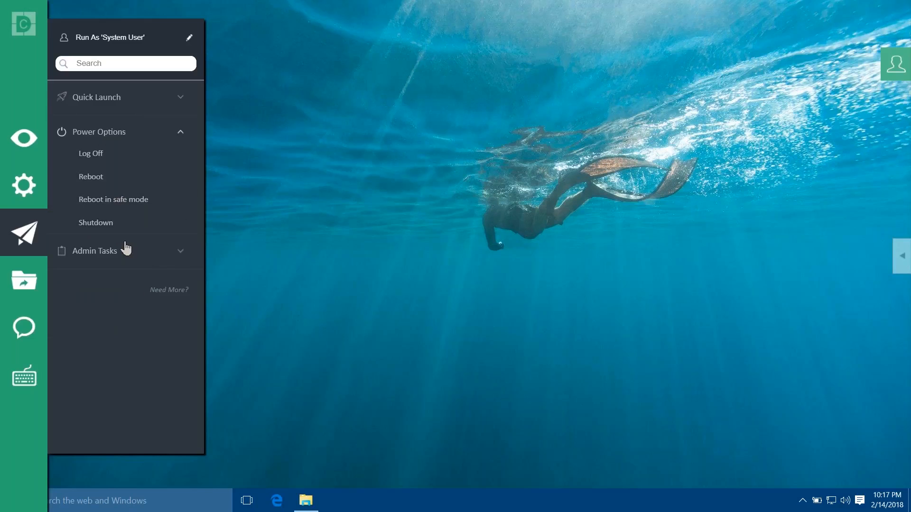
{"action": "left_click", "coordinate": [162, 257]}
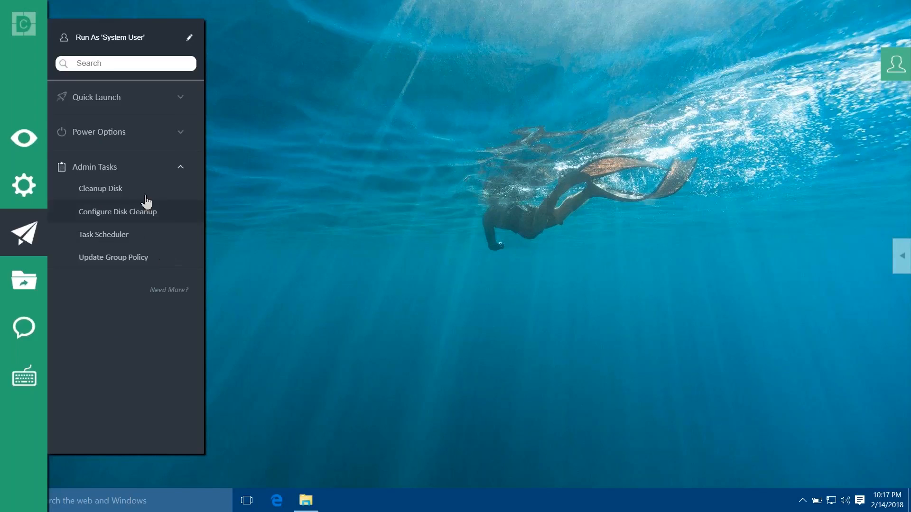
{"action": "left_click", "coordinate": [25, 292]}
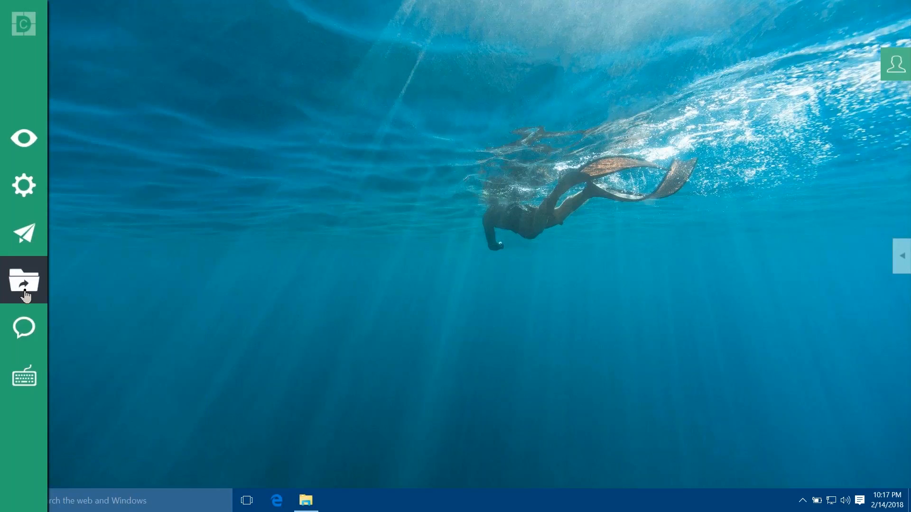
- Bring up the special-keys bar and shift it slightly right
{"action": "left_click", "coordinate": [26, 334]}
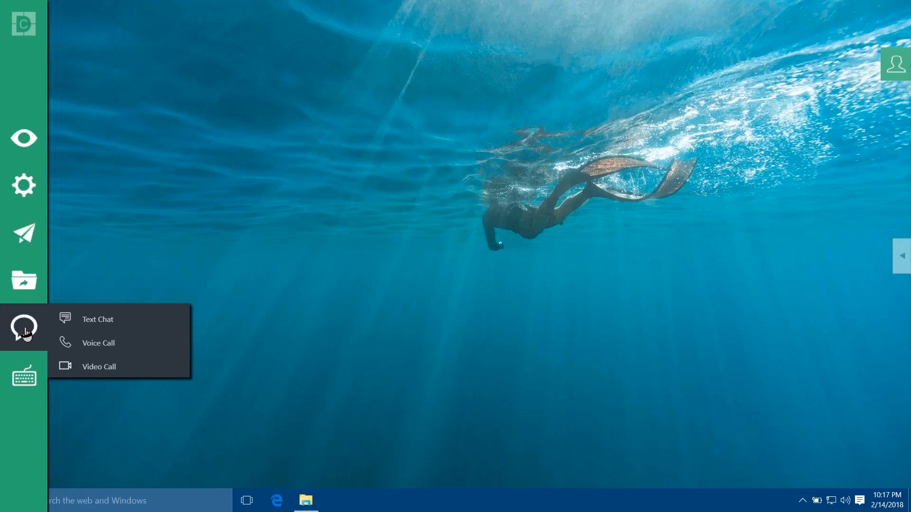
{"action": "left_click", "coordinate": [28, 383]}
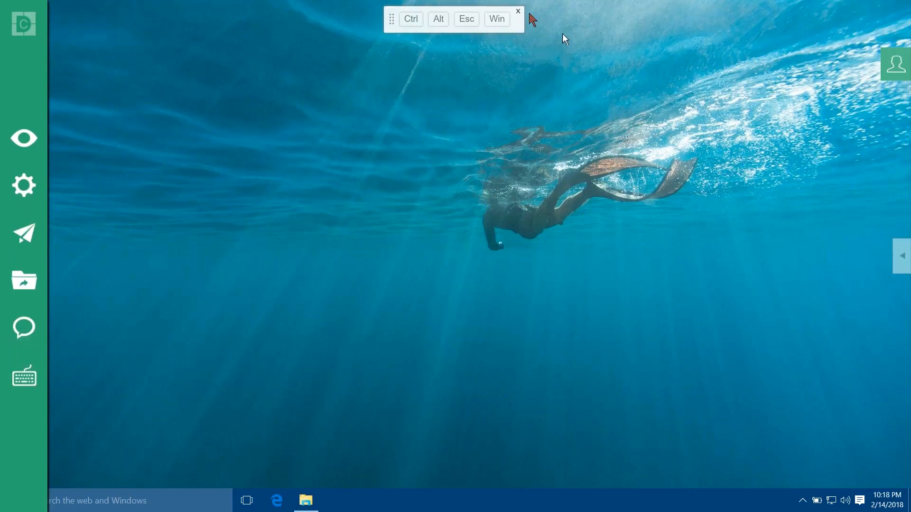
{"action": "left_click_drag", "start_coordinate": [389, 18], "coordinate": [402, 16]}
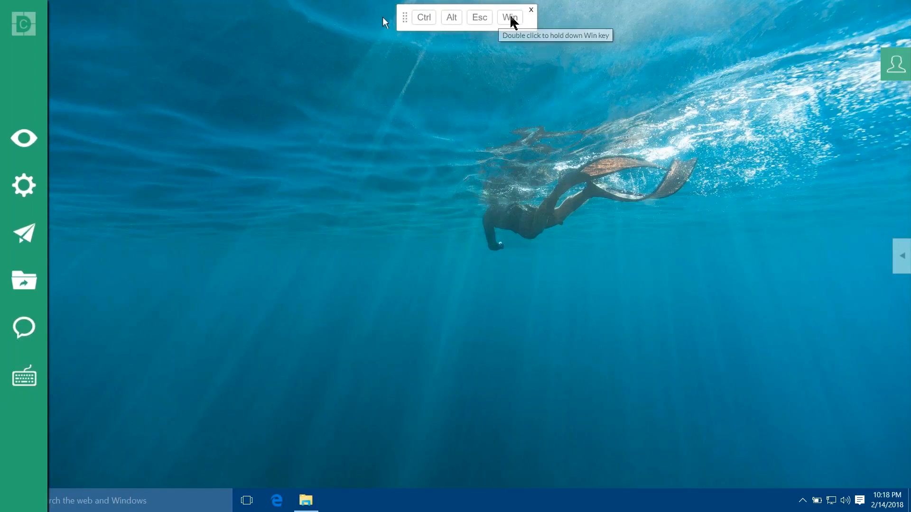
- Send Win and Win+R to open the remote Run dialog, cancel it, and close the bar
{"action": "left_click", "coordinate": [511, 18]}
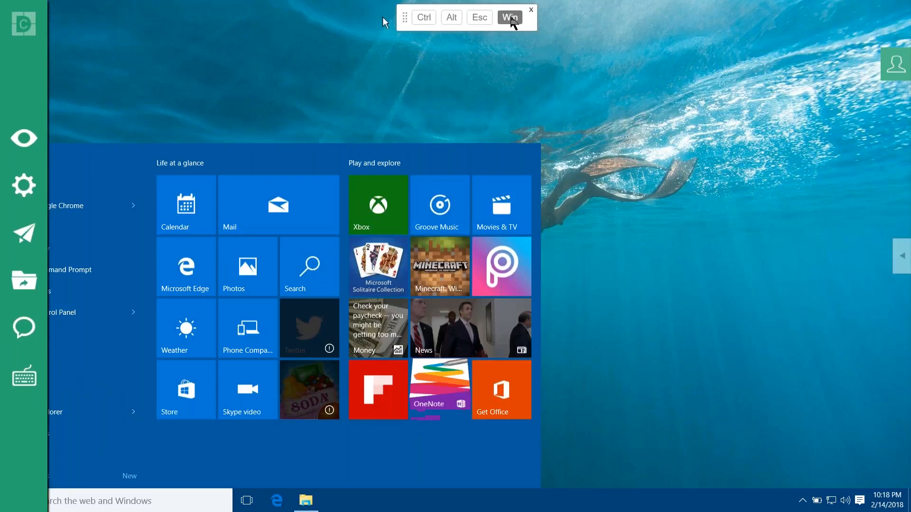
{"action": "double_click", "coordinate": [511, 17]}
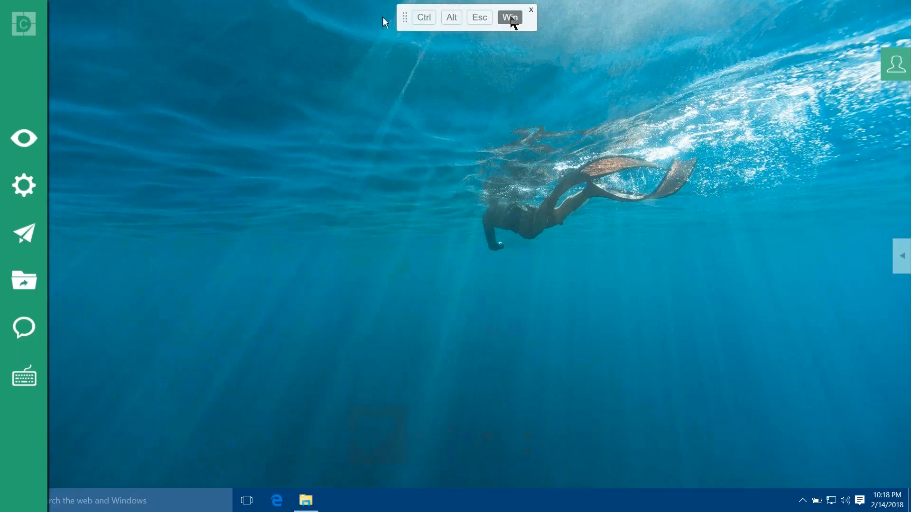
{"action": "key", "text": "r"}
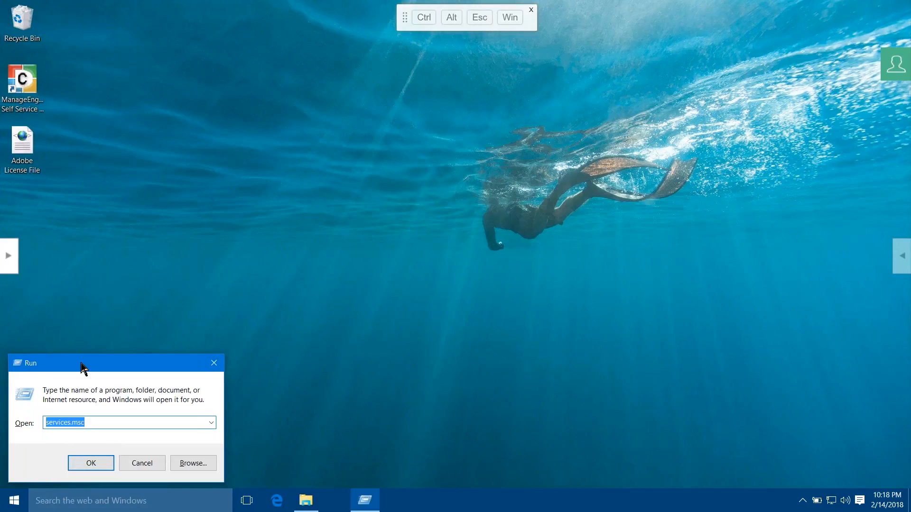
{"action": "left_click", "coordinate": [157, 468]}
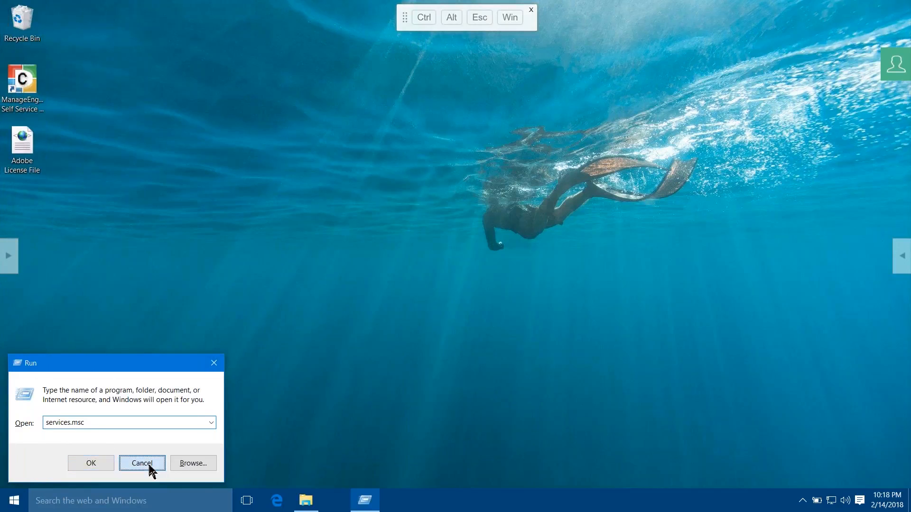
{"action": "left_click", "coordinate": [531, 9]}
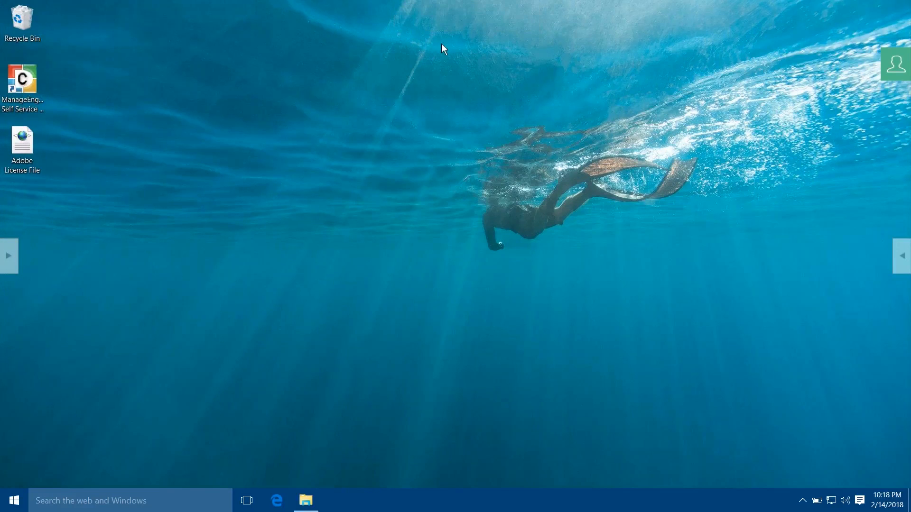
{"action": "left_click", "coordinate": [7, 270]}
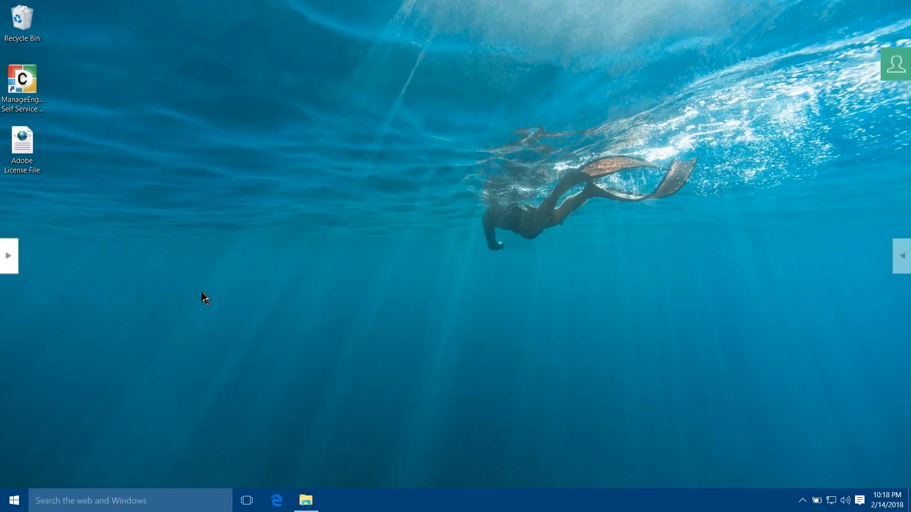
- Expand the tools sidebar, show Actions, and reveal the Text Chat, Voice Call and Video Call options
{"action": "left_click", "coordinate": [12, 258]}
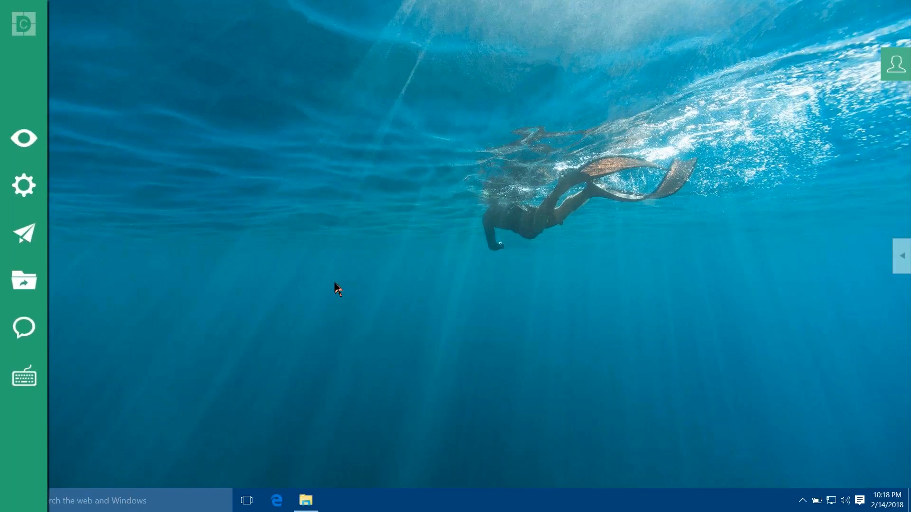
{"action": "left_click", "coordinate": [25, 202]}
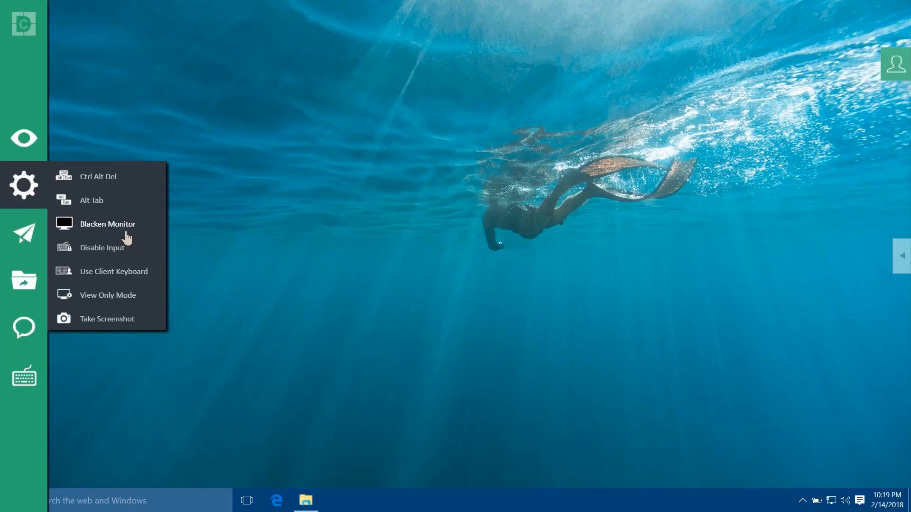
{"action": "mouse_move", "coordinate": [19, 328]}
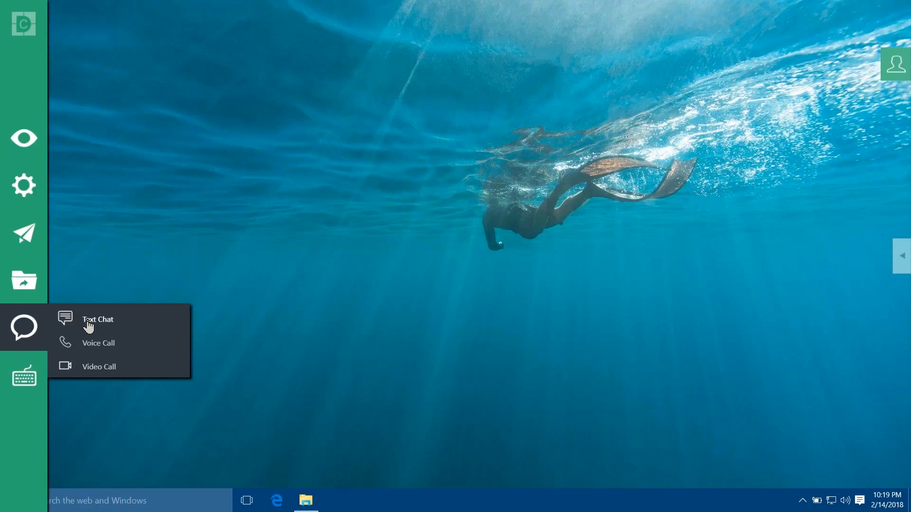
- Send the prepared greeting asking to blacken the monitor in a text chat
{"action": "left_click", "coordinate": [88, 327]}
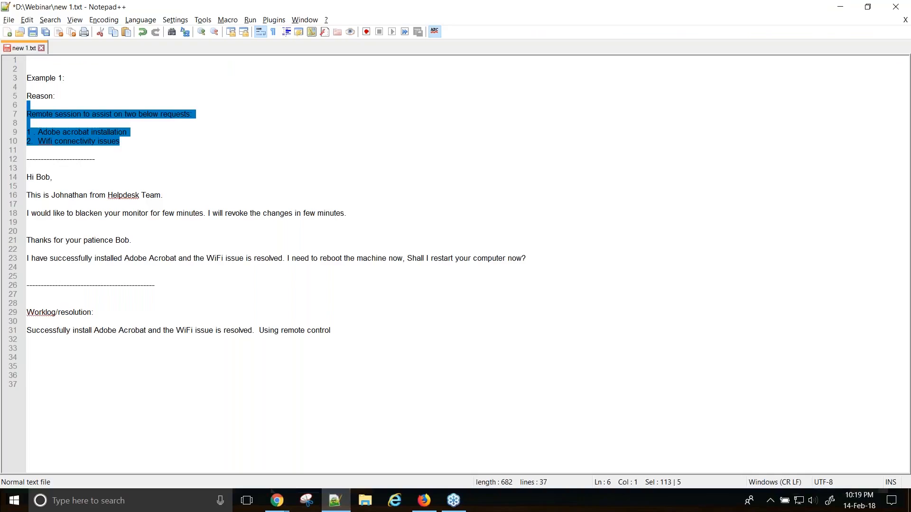
{"action": "left_click_drag", "start_coordinate": [347, 213], "coordinate": [21, 195]}
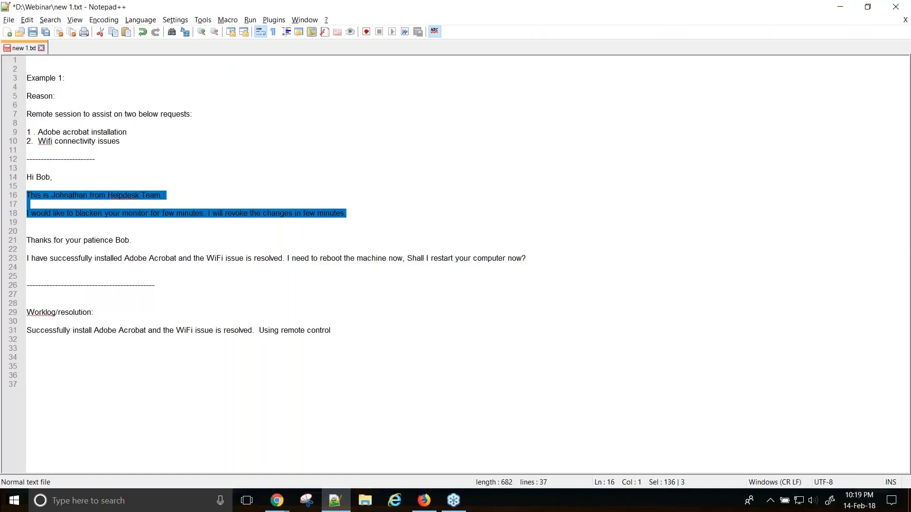
{"action": "left_click_drag", "start_coordinate": [360, 217], "coordinate": [14, 176]}
{"action": "key", "text": "ctrl+c"}
{"action": "key", "text": "alt+Tab"}
{"action": "left_click", "coordinate": [49, 321]}
{"action": "key", "text": "ctrl+v"}
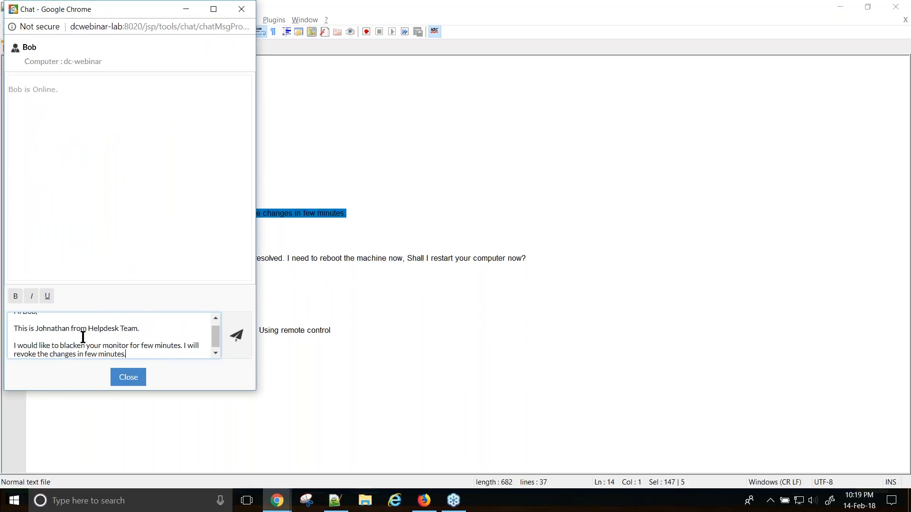
{"action": "left_click", "coordinate": [237, 345]}
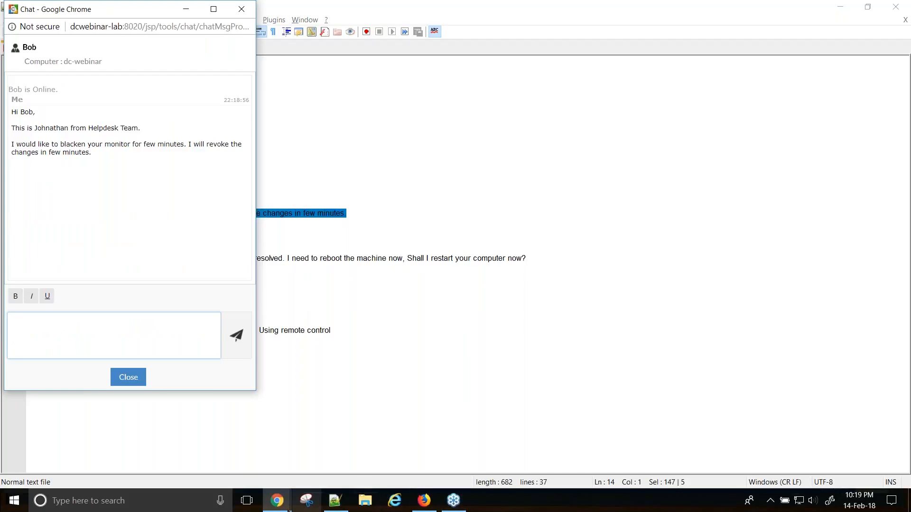
- In the DC-WEBINAR viewer, post the user's chat reply 'go ahead'
{"action": "mouse_move", "coordinate": [279, 509]}
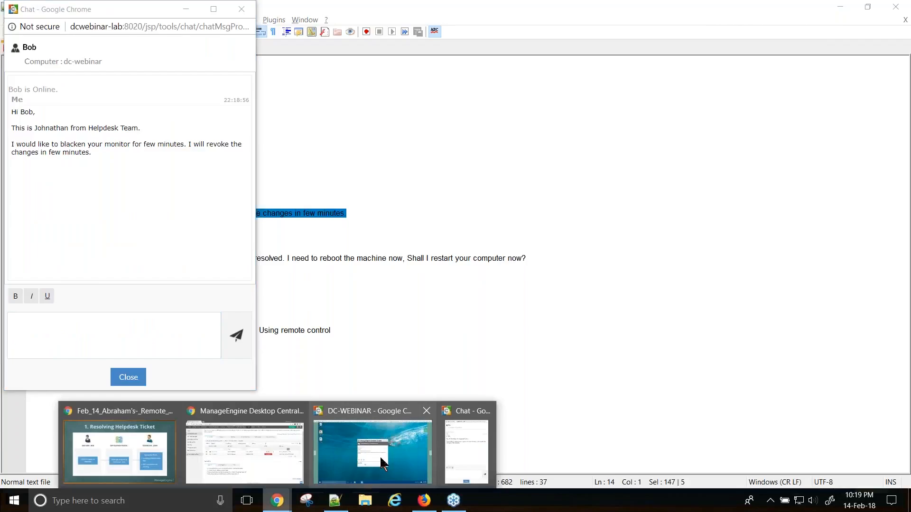
{"action": "left_click", "coordinate": [384, 466]}
{"action": "type", "text": "go ahead"}
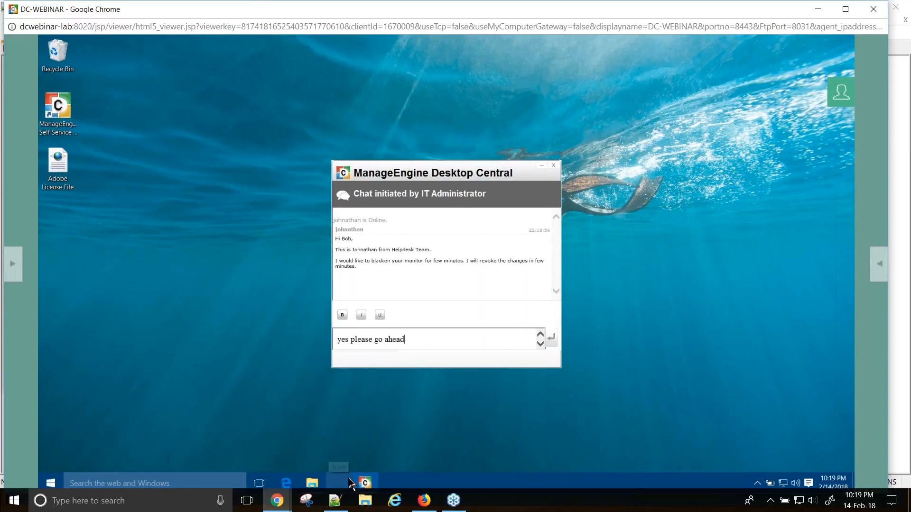
{"action": "key", "text": "Return"}
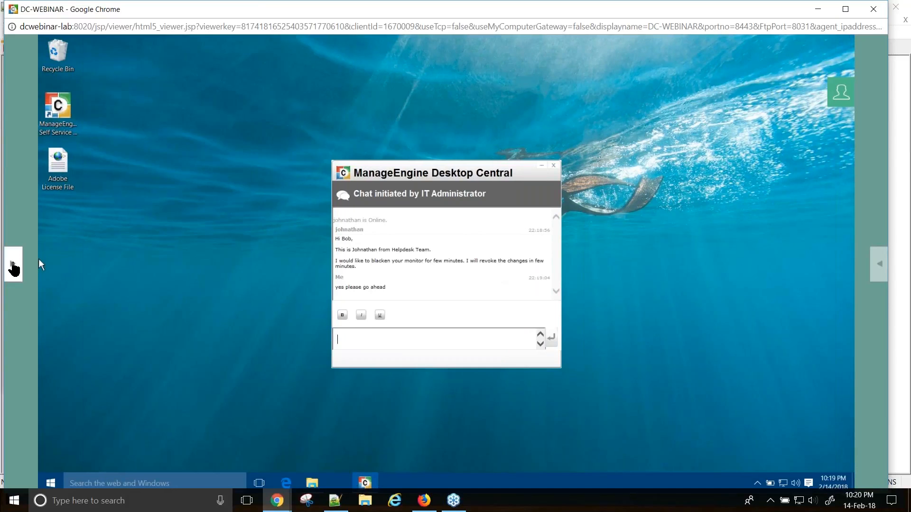
- Blacken dc-webinar's monitor from the Actions menu, confirm it, and close the chat window
{"action": "left_click", "coordinate": [13, 266]}
{"action": "mouse_move", "coordinate": [36, 202]}
{"action": "left_click", "coordinate": [106, 240]}
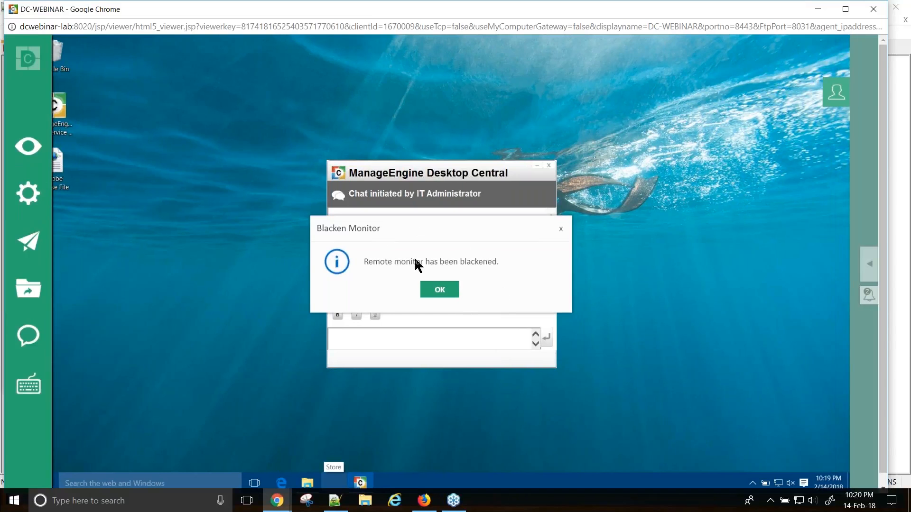
{"action": "left_click", "coordinate": [449, 296]}
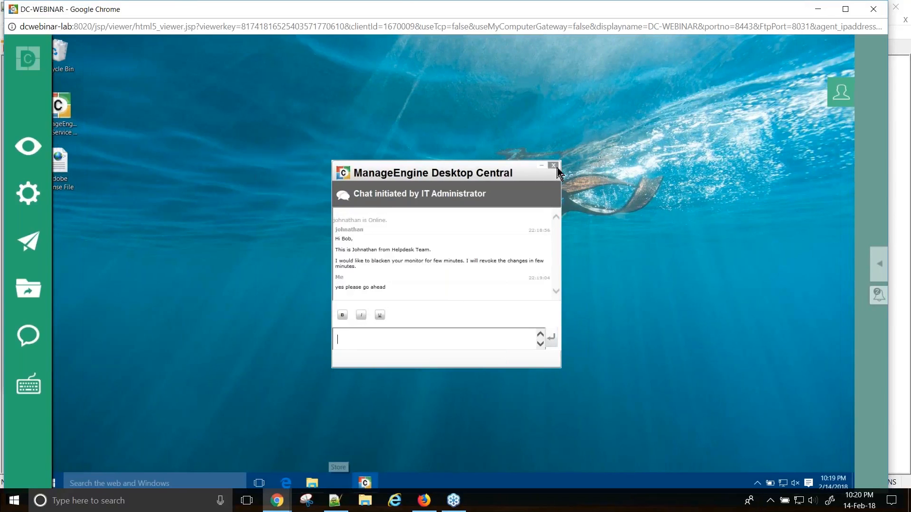
{"action": "left_click", "coordinate": [555, 167]}
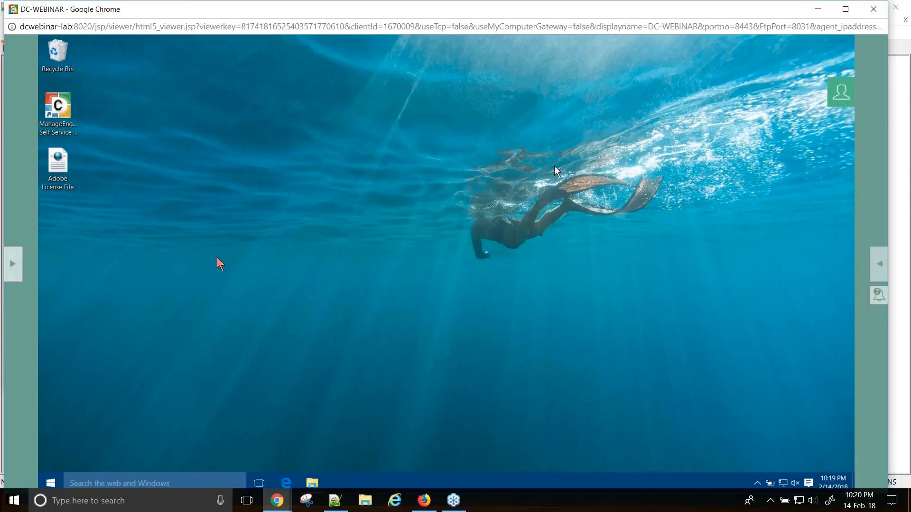
- Launch File Explorer on the remote computer from Quick Launch
{"action": "left_click", "coordinate": [14, 266]}
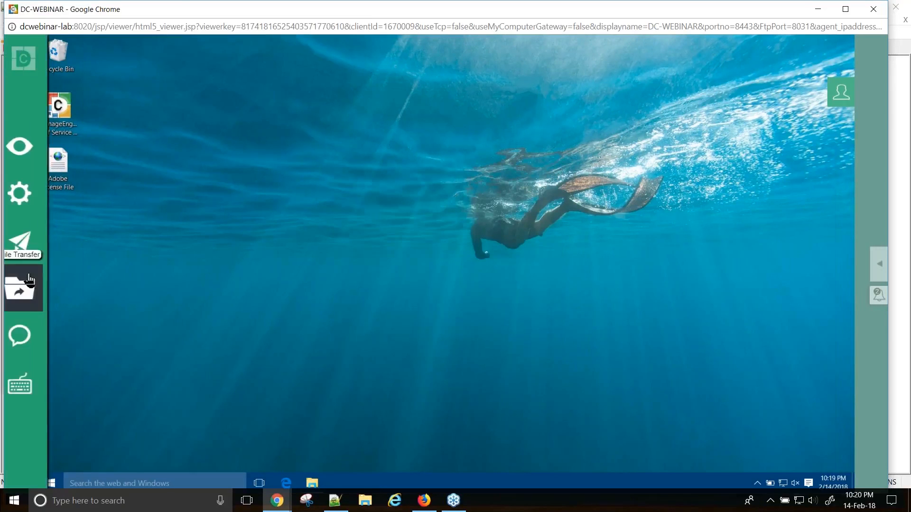
{"action": "left_click", "coordinate": [39, 204]}
{"action": "left_click", "coordinate": [33, 240]}
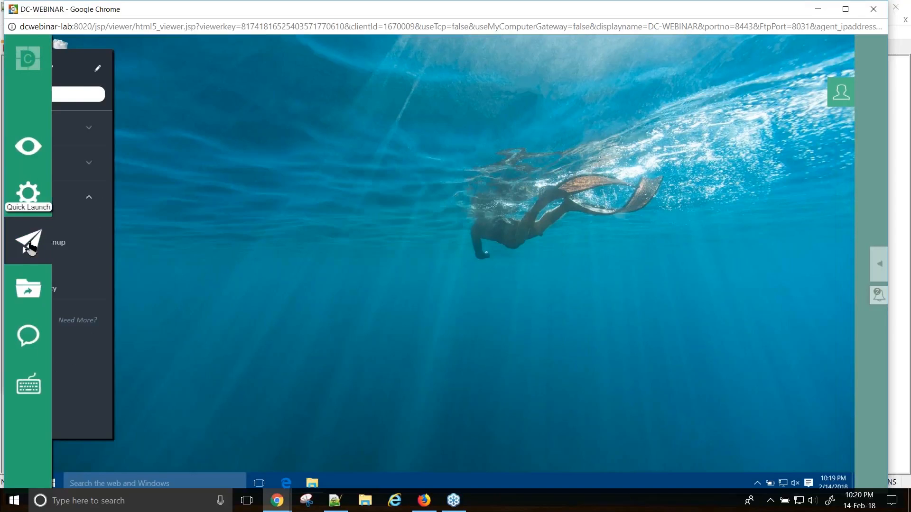
{"action": "left_click", "coordinate": [186, 130]}
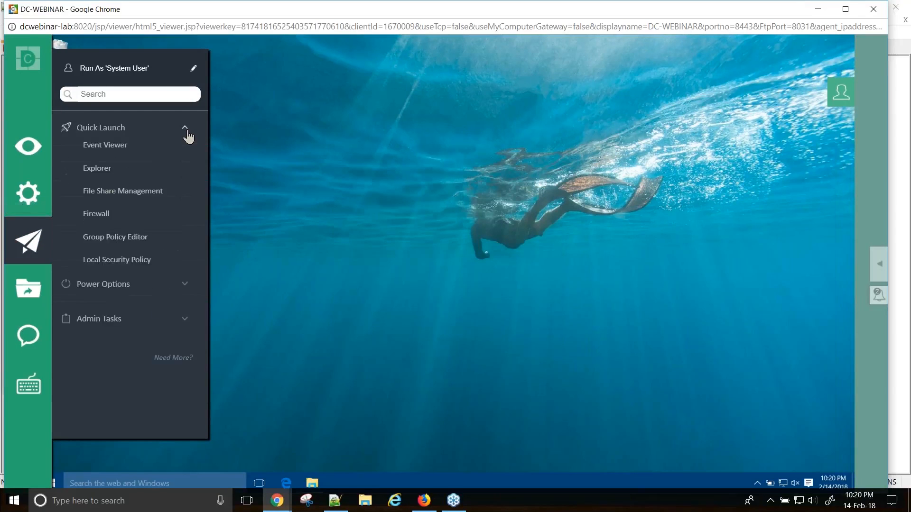
{"action": "left_click", "coordinate": [105, 171]}
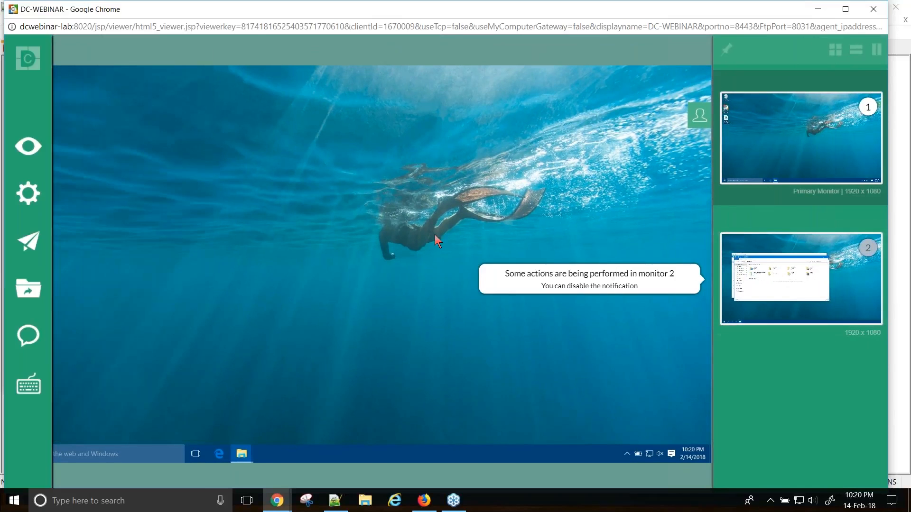
- Dismiss the session notifications and switch the viewer to remote monitor 2
{"action": "mouse_move", "coordinate": [29, 197]}
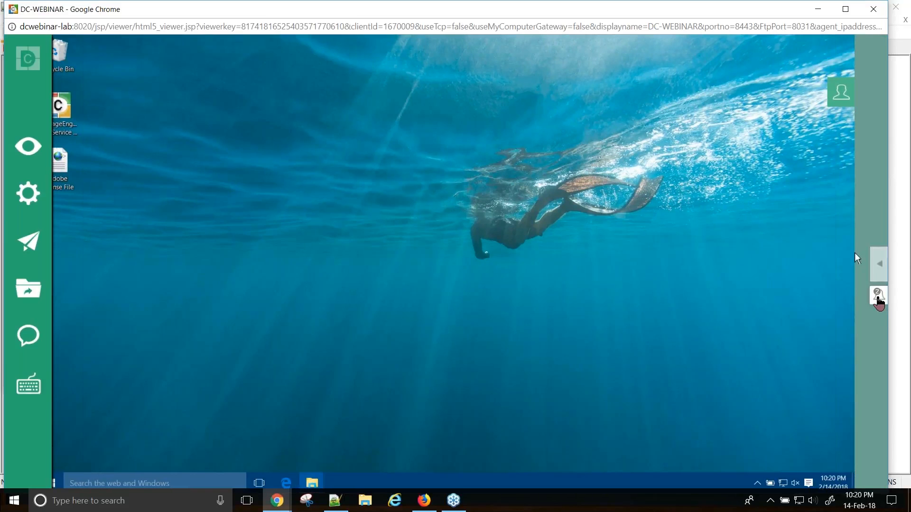
{"action": "left_click", "coordinate": [874, 303]}
{"action": "left_click", "coordinate": [873, 305]}
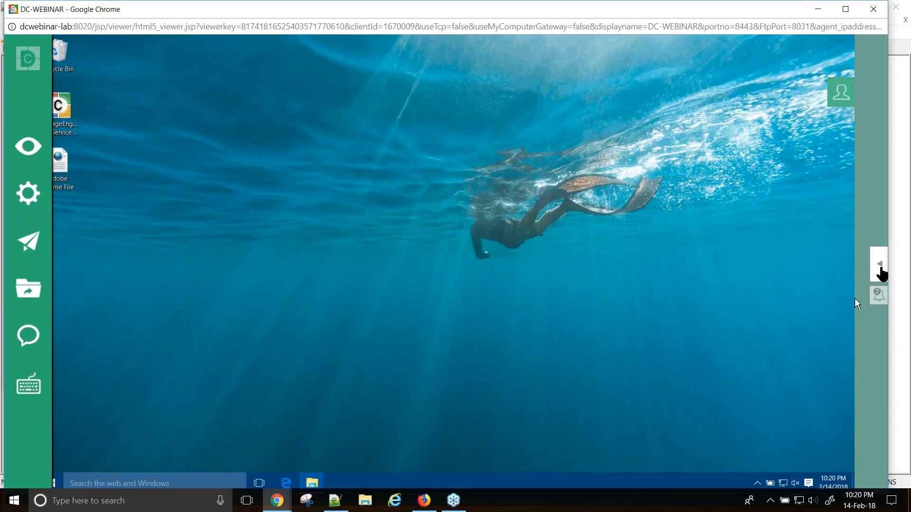
{"action": "left_click", "coordinate": [880, 266]}
{"action": "left_click", "coordinate": [813, 266]}
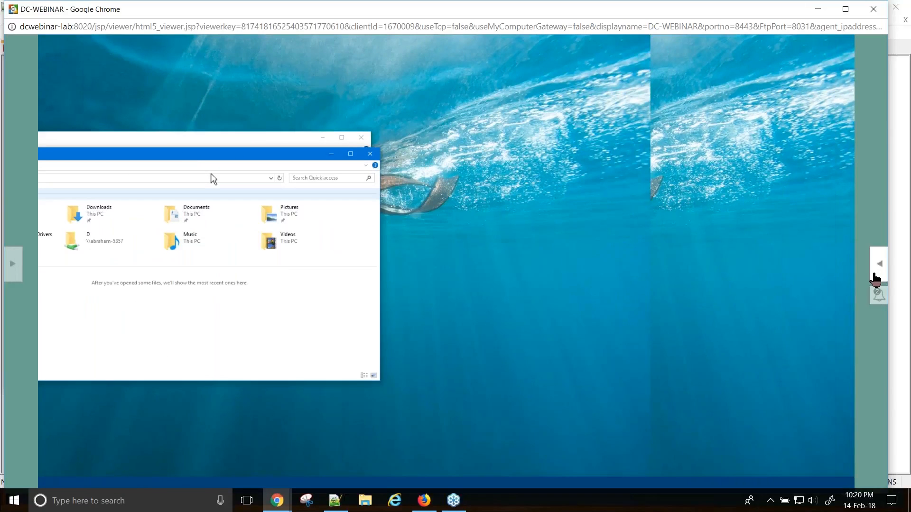
- Navigate the remote Explorer to the technician PC's UNC network path
{"action": "left_click", "coordinate": [877, 270]}
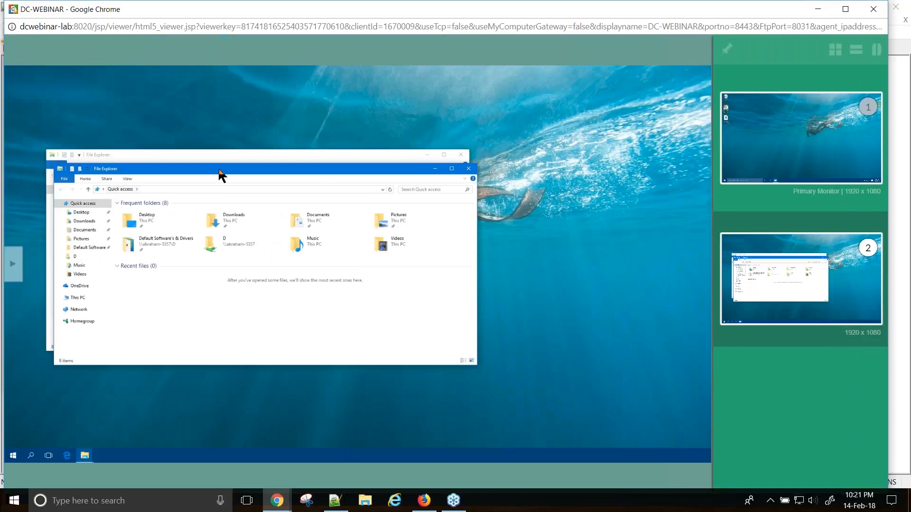
{"action": "left_click", "coordinate": [721, 269]}
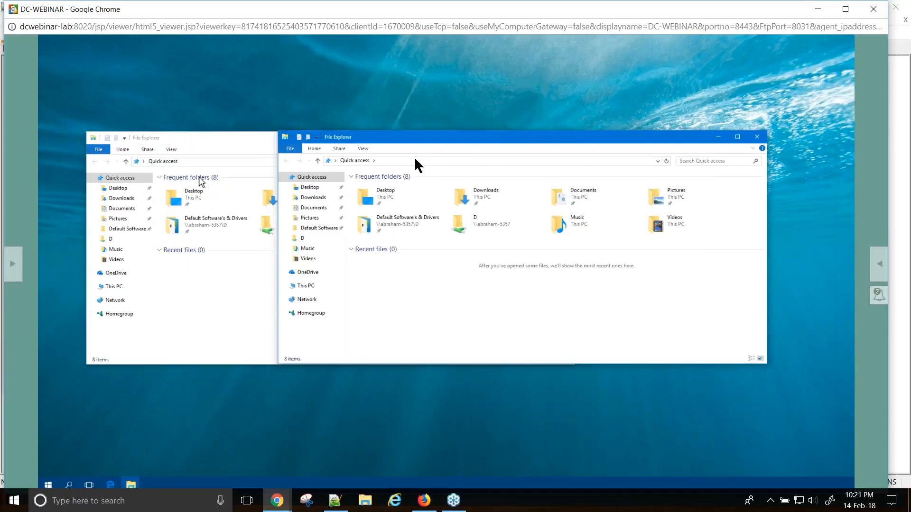
{"action": "left_click", "coordinate": [221, 164]}
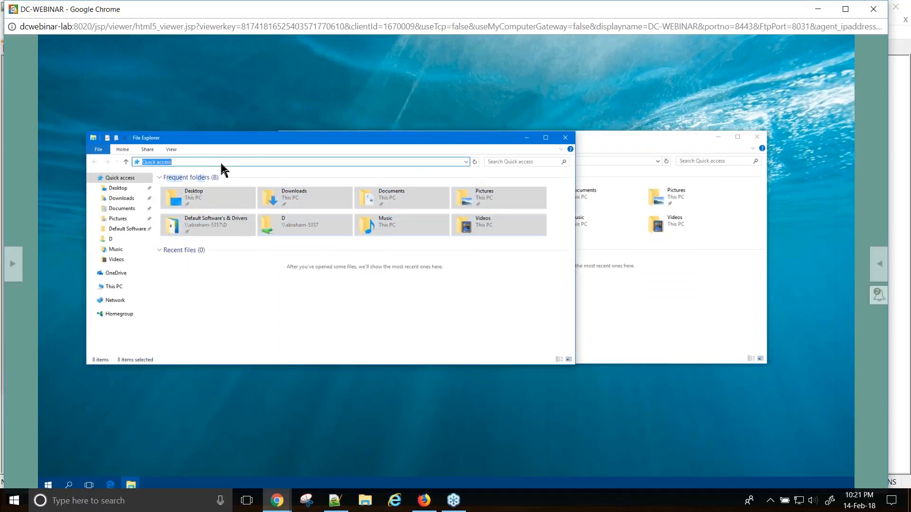
{"action": "left_click", "coordinate": [221, 164]}
{"action": "type", "text": "\\\\"}
{"action": "key", "text": "BackSpace"}
{"action": "key", "text": "BackSpace"}
{"action": "key", "text": "BackSpace"}
{"action": "key", "text": "BackSpace"}
{"action": "key", "text": "BackSpace"}
{"action": "key", "text": "BackSpace"}
{"action": "key", "text": "BackSpace"}
{"action": "key", "text": "BackSpace"}
{"action": "key", "text": "BackSpace"}
{"action": "key", "text": "BackSpace"}
{"action": "key", "text": "BackSpace"}
{"action": "key", "text": "BackSpace"}
{"action": "key", "text": "BackSpace"}
{"action": "key", "text": "BackSpace"}
{"action": "type", "text": "\\\\abraham-5357"}
{"action": "key", "text": "Return"}
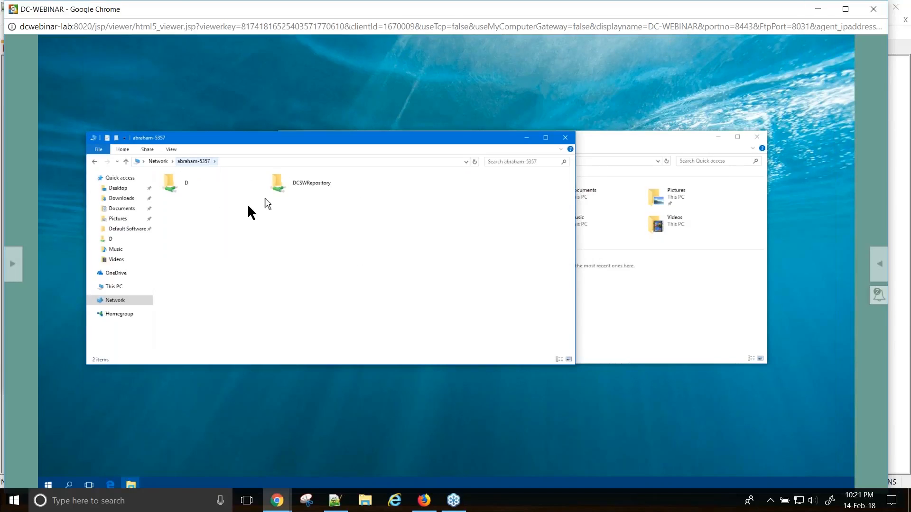
- Open the shared D folder and drag Acrobat_Pro_DC_Set-Up onto the remote desktop
{"action": "left_click", "coordinate": [183, 192]}
{"action": "double_click", "coordinate": [185, 187]}
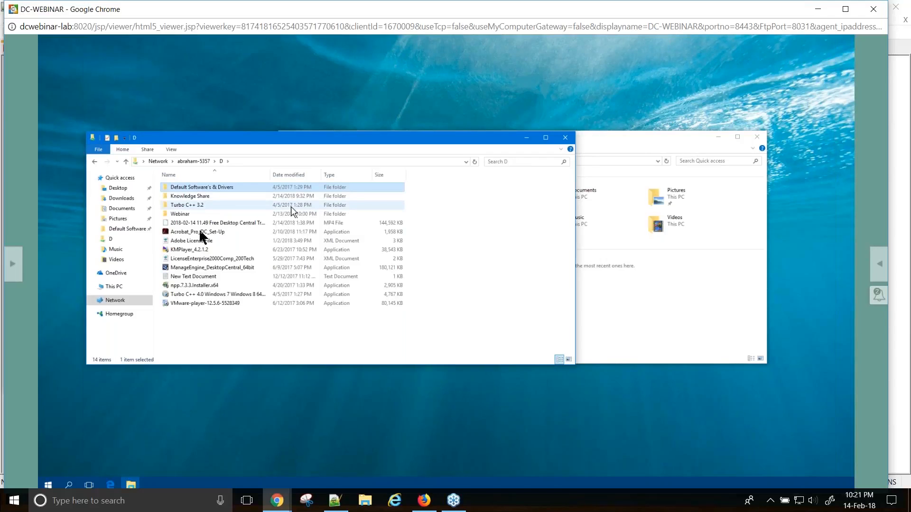
{"action": "key", "text": "F2"}
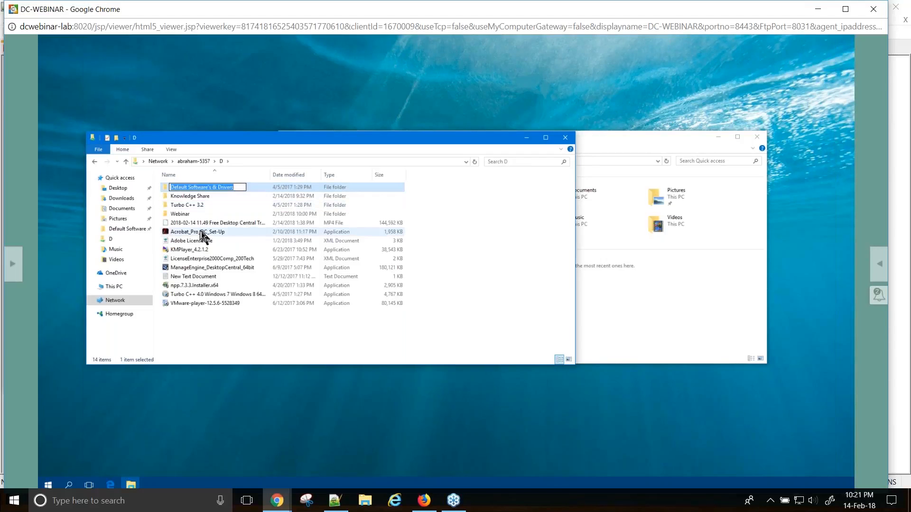
{"action": "left_click", "coordinate": [202, 234]}
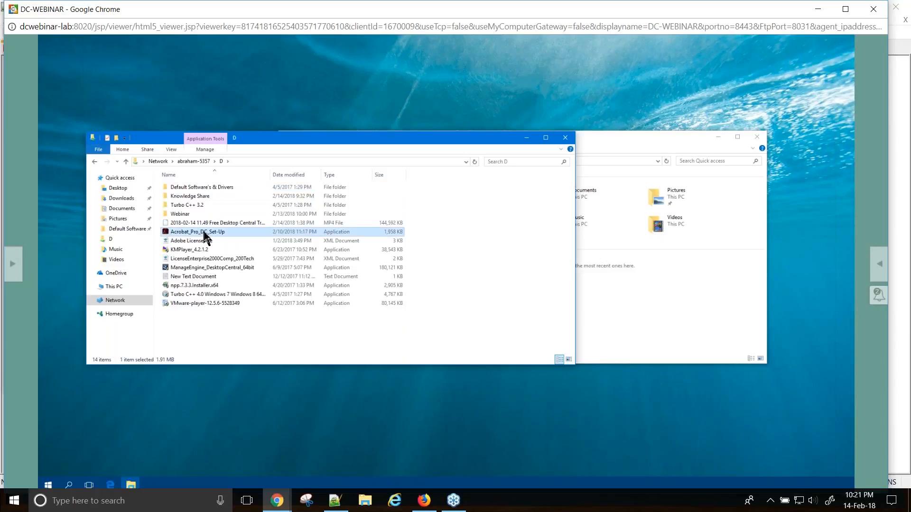
{"action": "left_click_drag", "start_coordinate": [256, 148], "coordinate": [307, 82]}
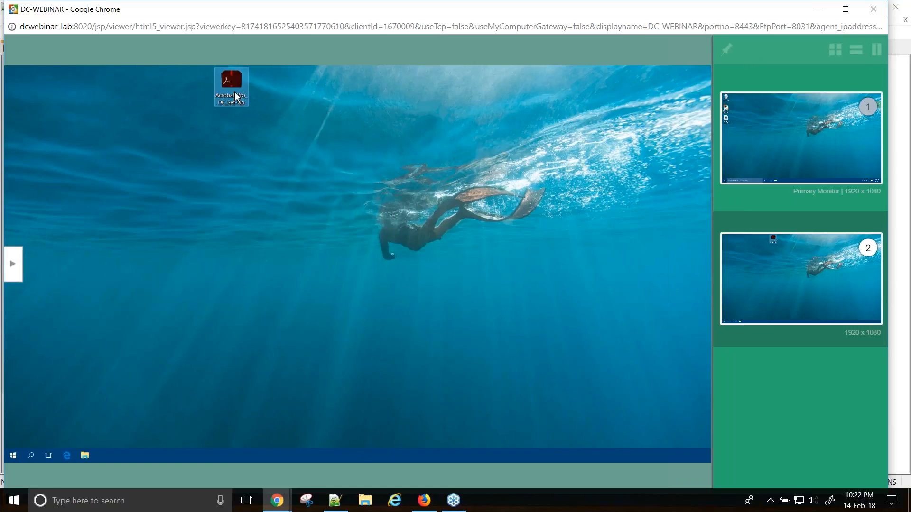
- Transfer Adobe License File.xml from local D: to dc-webinar's Desktop using File Transfer
{"action": "left_click", "coordinate": [13, 264]}
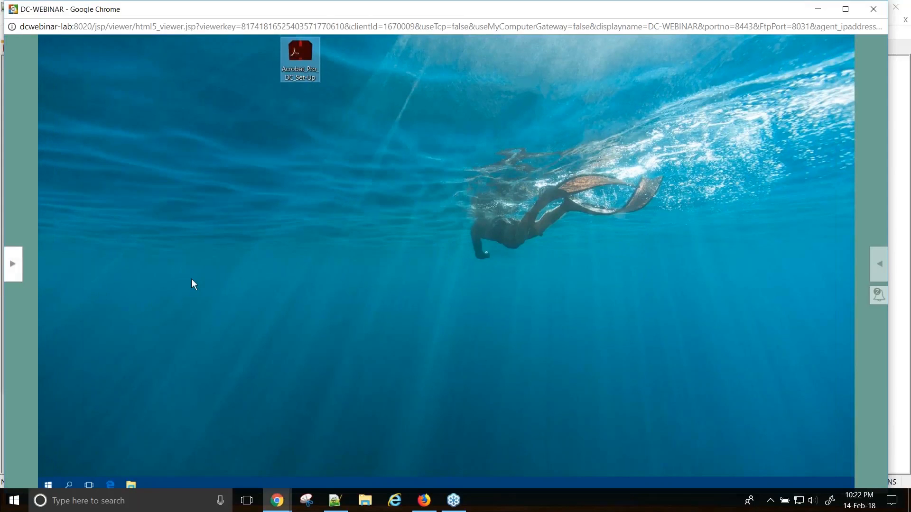
{"action": "left_click", "coordinate": [16, 279]}
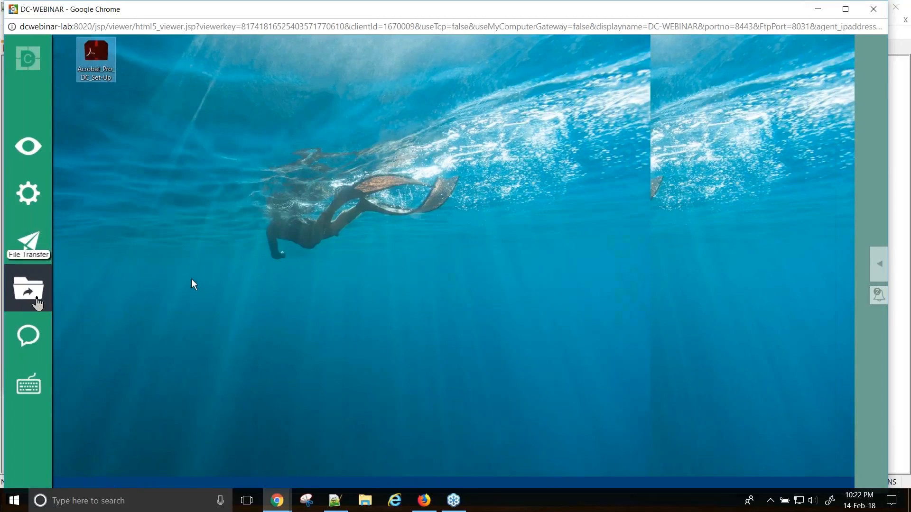
{"action": "left_click", "coordinate": [29, 297]}
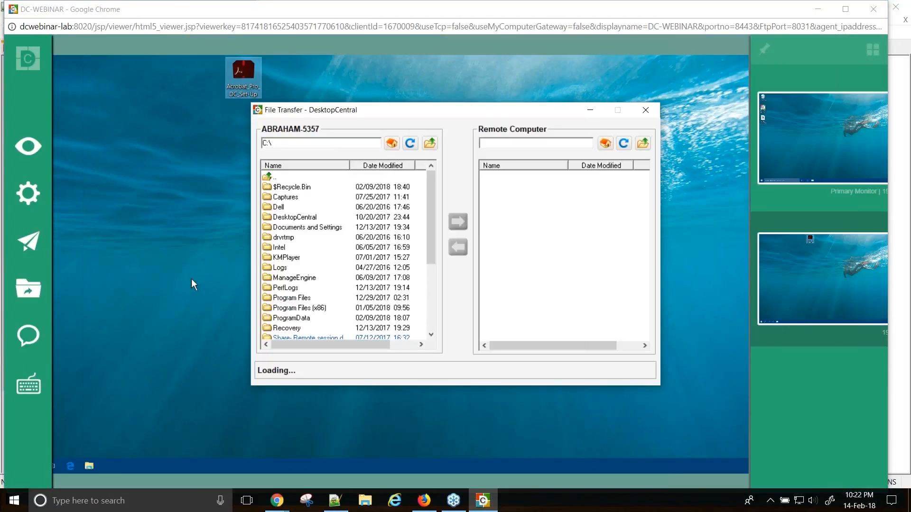
{"action": "left_click", "coordinate": [392, 144]}
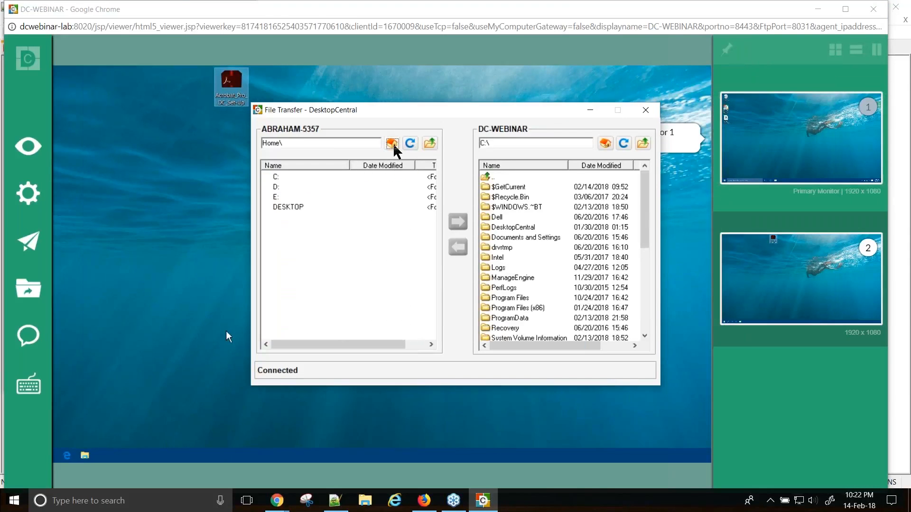
{"action": "left_click", "coordinate": [606, 144]}
{"action": "double_click", "coordinate": [504, 208]}
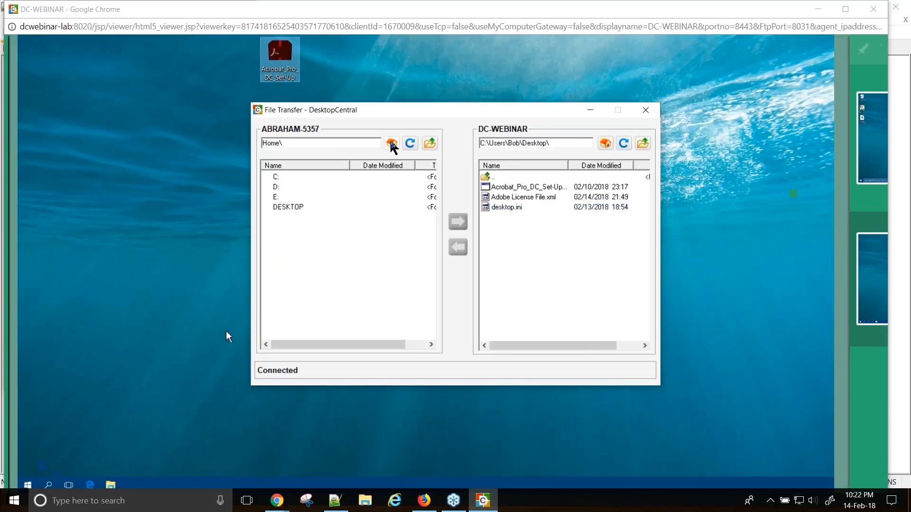
{"action": "double_click", "coordinate": [280, 187]}
{"action": "left_click", "coordinate": [314, 249]}
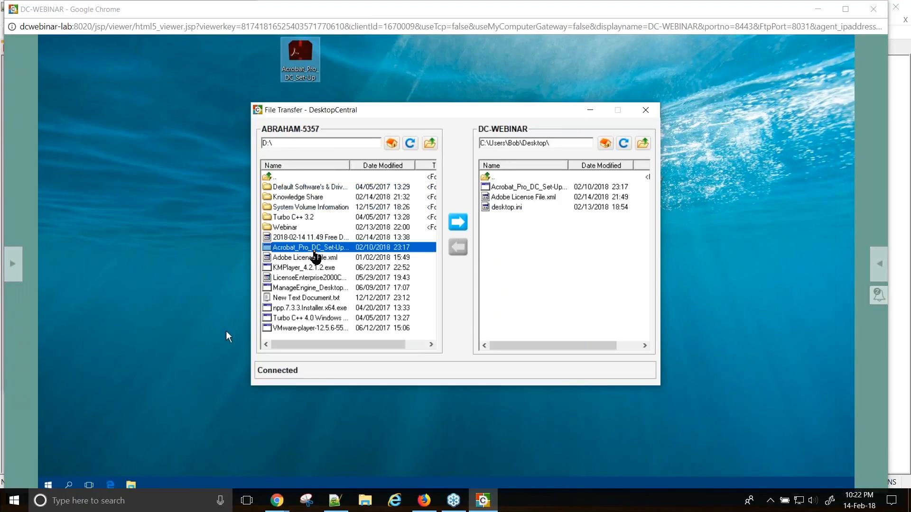
{"action": "left_click", "coordinate": [314, 258]}
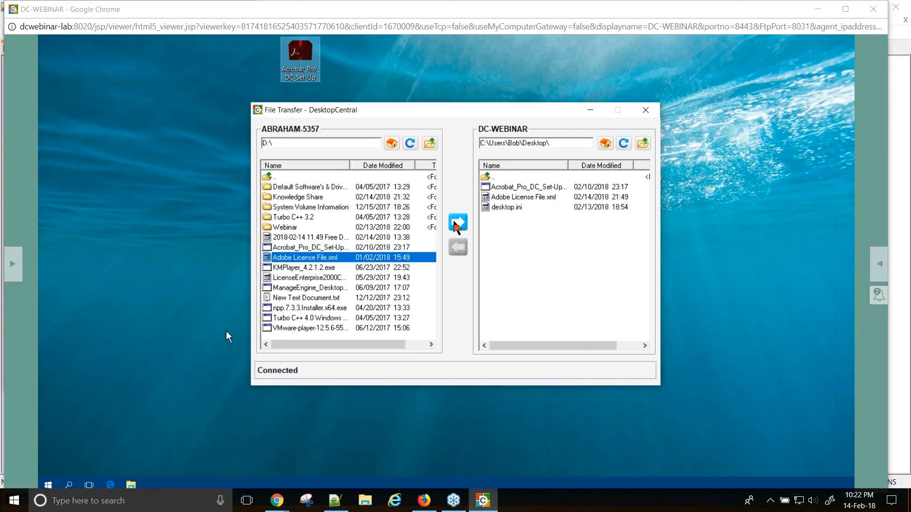
{"action": "left_click", "coordinate": [457, 228]}
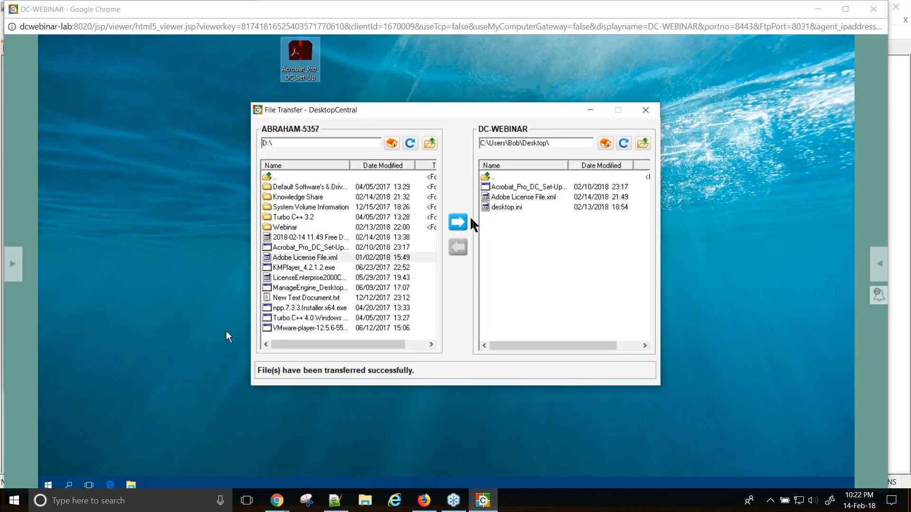
{"action": "left_click", "coordinate": [646, 112]}
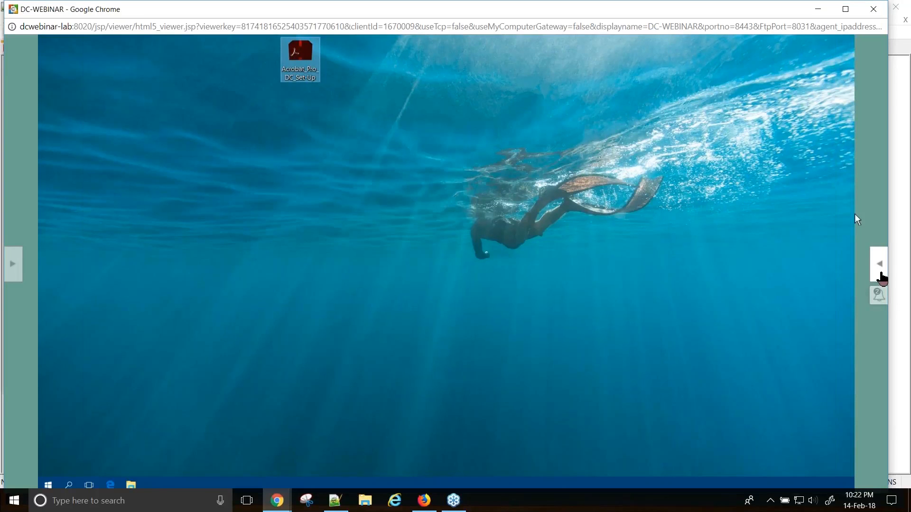
- Switch back to remote monitor 1 and open its taskbar network status panel
{"action": "left_click", "coordinate": [879, 272]}
{"action": "left_click", "coordinate": [786, 140]}
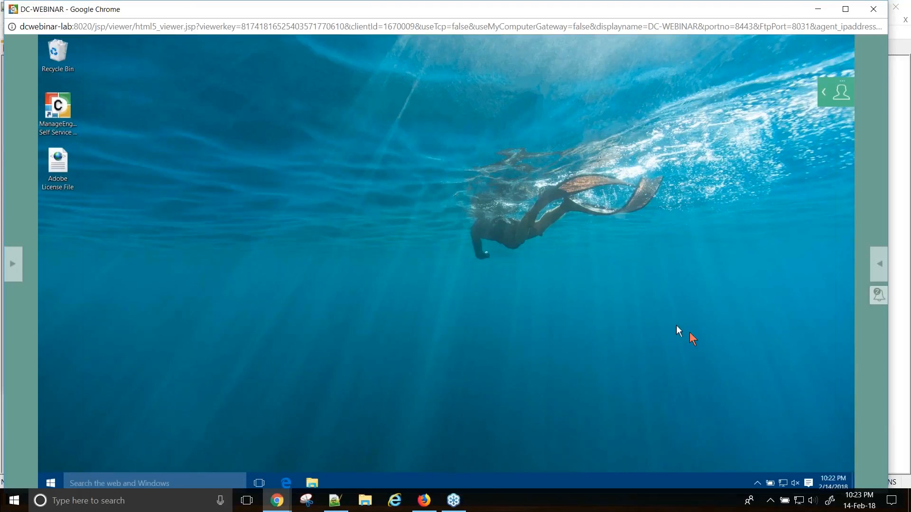
{"action": "left_click", "coordinate": [783, 484]}
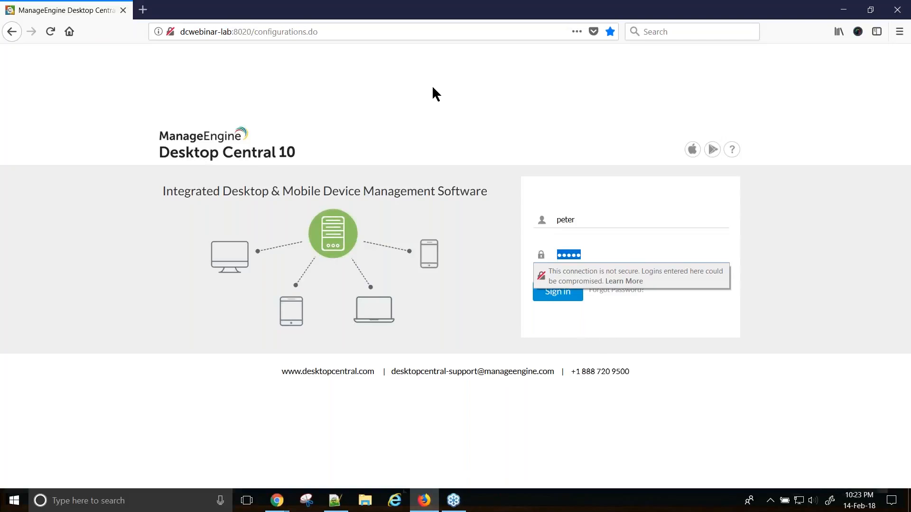
- Go Home from the error page and log in with the technician's username and saved password
{"action": "left_click", "coordinate": [560, 294]}
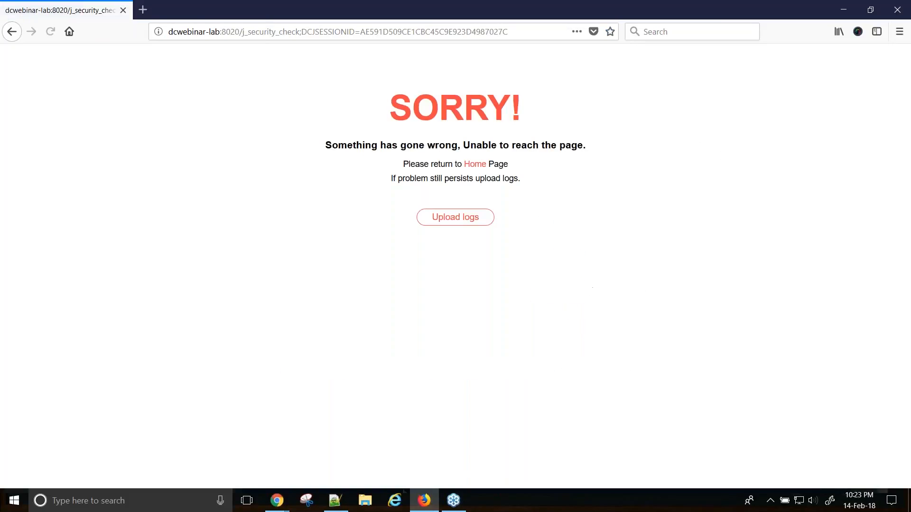
{"action": "left_click", "coordinate": [475, 166]}
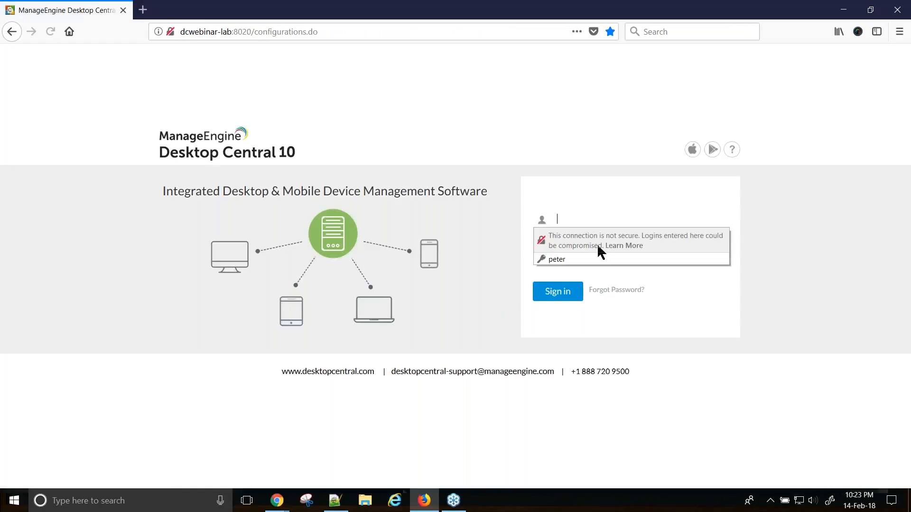
{"action": "left_click", "coordinate": [568, 215]}
{"action": "type", "text": "pater"}
{"action": "key", "text": "BackSpace"}
{"action": "key", "text": "BackSpace"}
{"action": "key", "text": "BackSpace"}
{"action": "key", "text": "BackSpace"}
{"action": "type", "text": "eter"}
{"action": "key", "text": "Tab"}
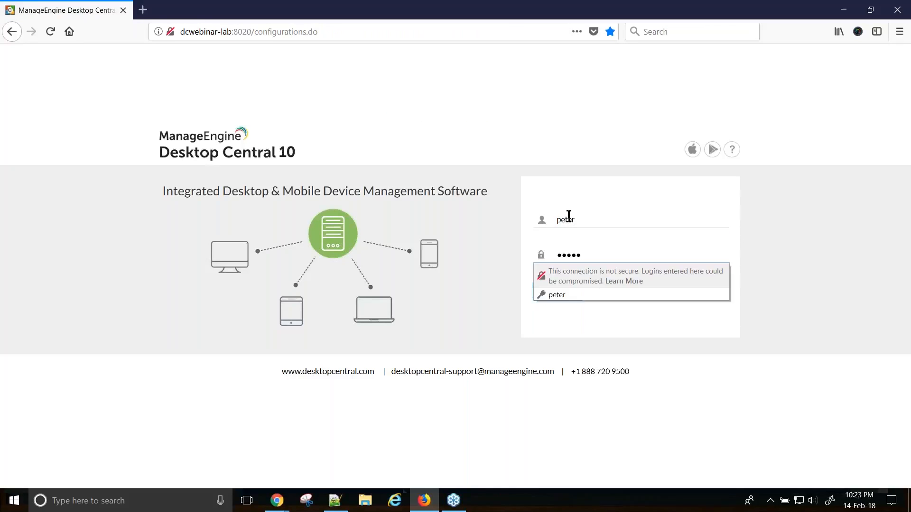
{"action": "key", "text": "Return"}
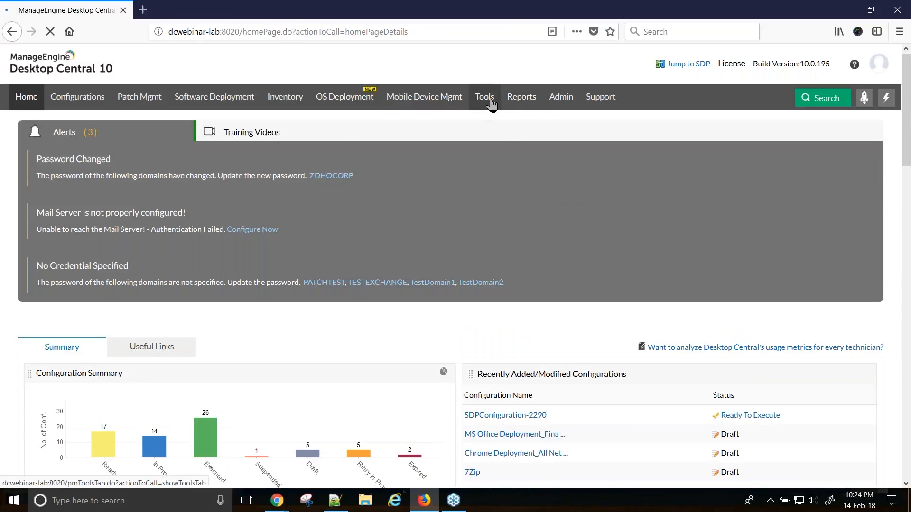
- In Tools > Remote Control, filter computers by the user's name and request View Desktop on dc-webinar
{"action": "left_click", "coordinate": [487, 103]}
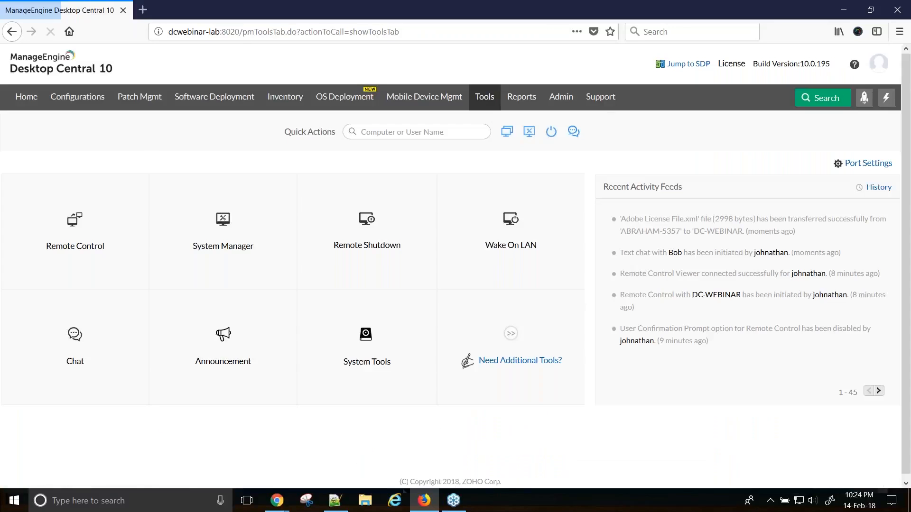
{"action": "left_click", "coordinate": [89, 240]}
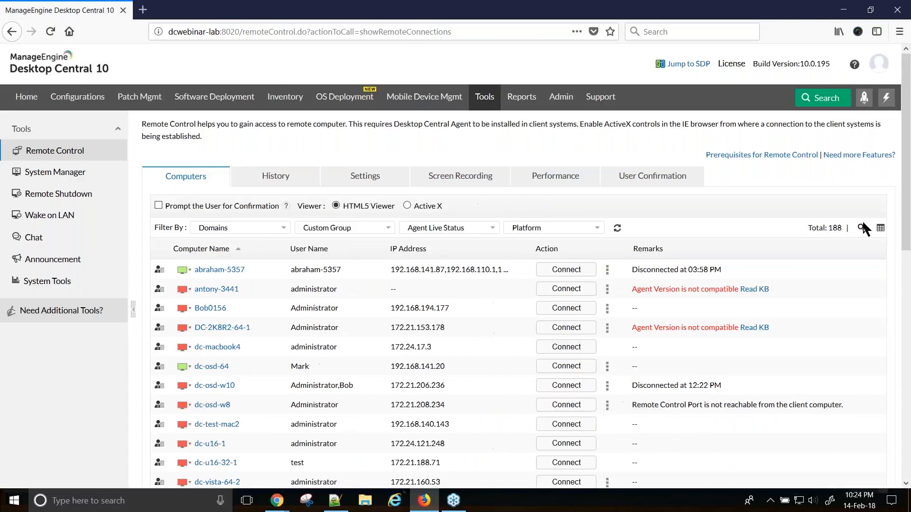
{"action": "left_click", "coordinate": [862, 228]}
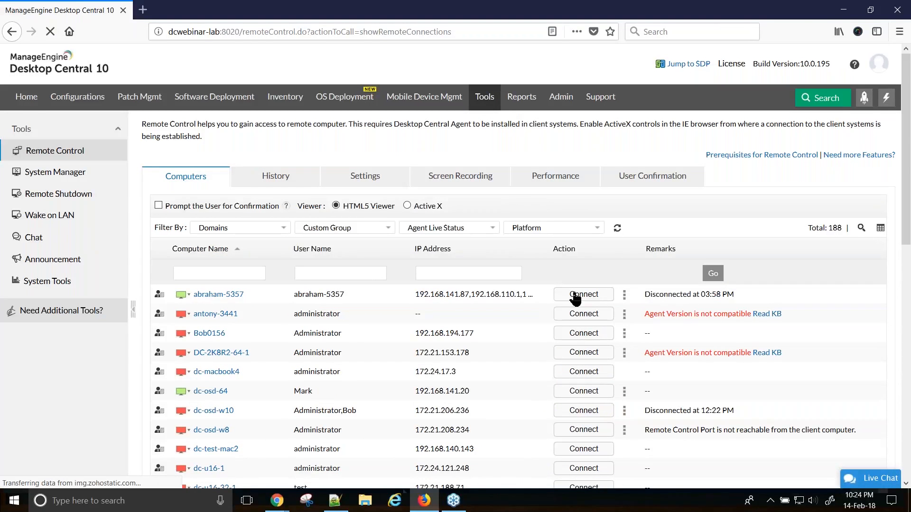
{"action": "left_click", "coordinate": [340, 273]}
{"action": "type", "text": "bob"}
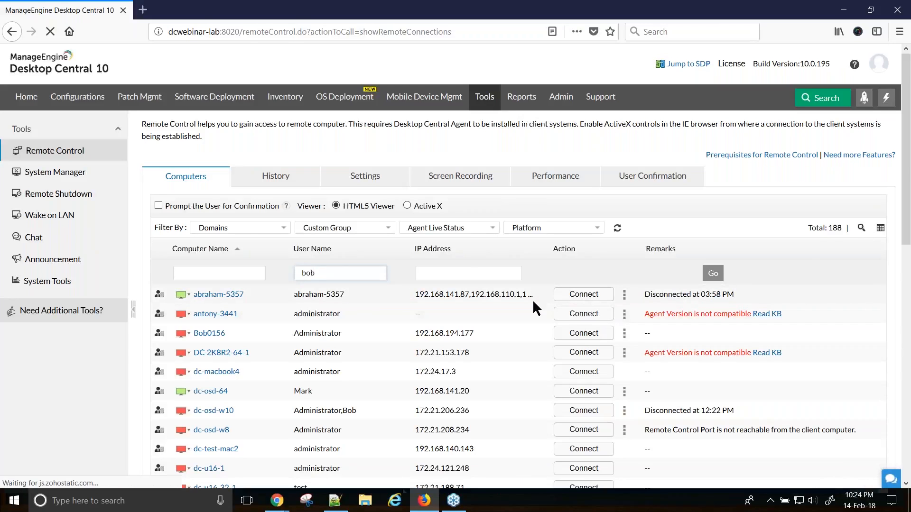
{"action": "key", "text": "Return"}
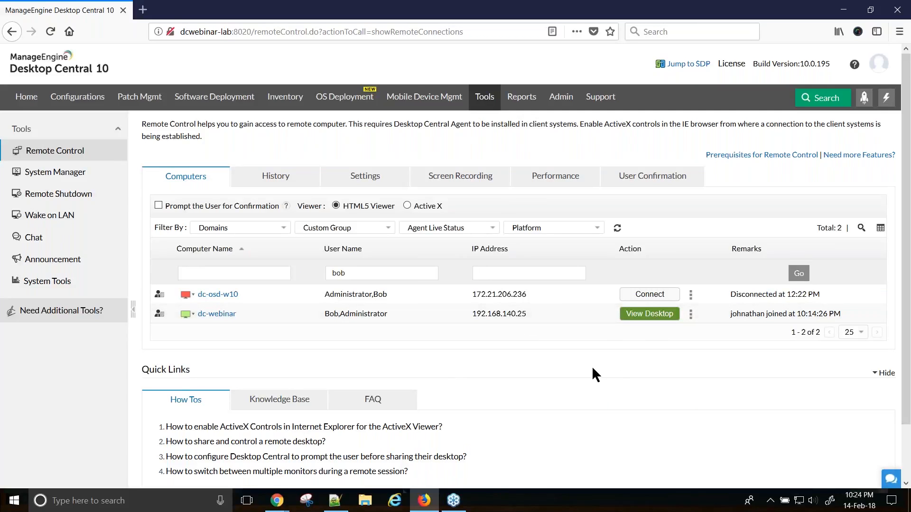
{"action": "left_click", "coordinate": [650, 314]}
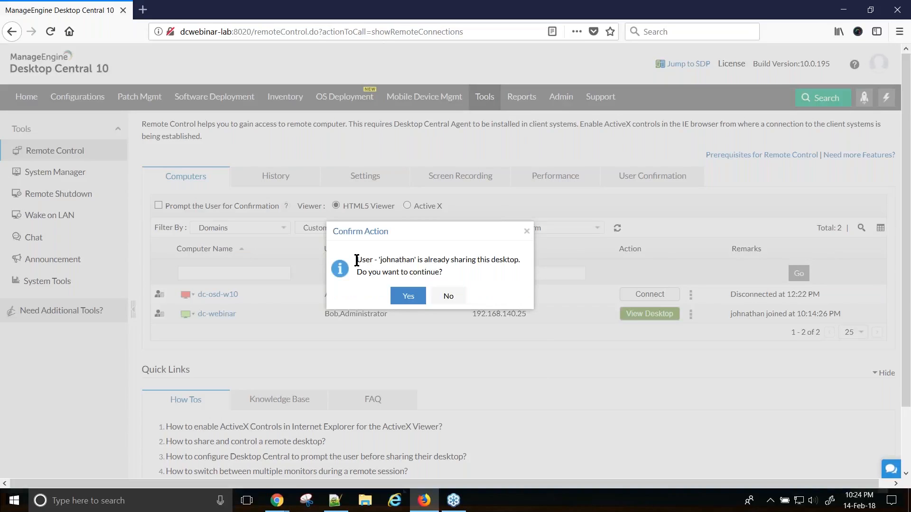
- Confirm joining dc-webinar's shared session, select monitor 2, and dismiss the Blacken Monitor notice
{"action": "left_click_drag", "start_coordinate": [357, 261], "coordinate": [483, 270]}
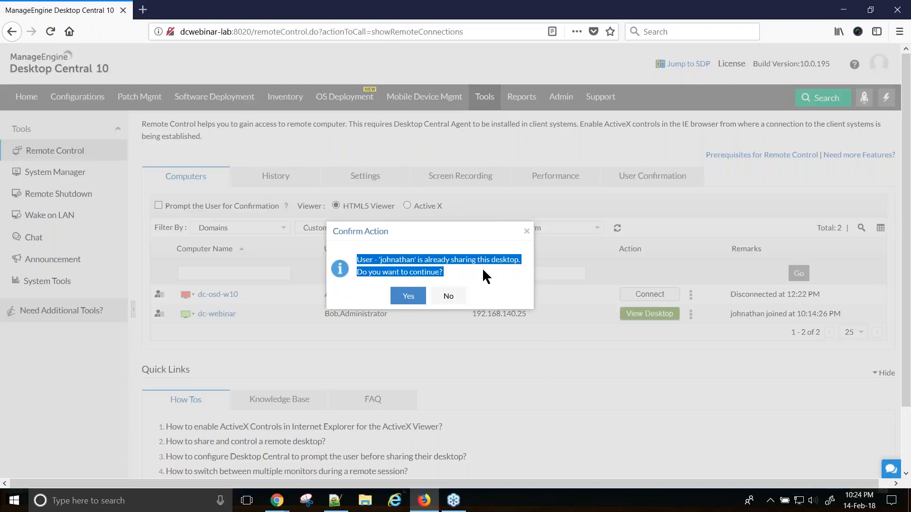
{"action": "left_click", "coordinate": [408, 296]}
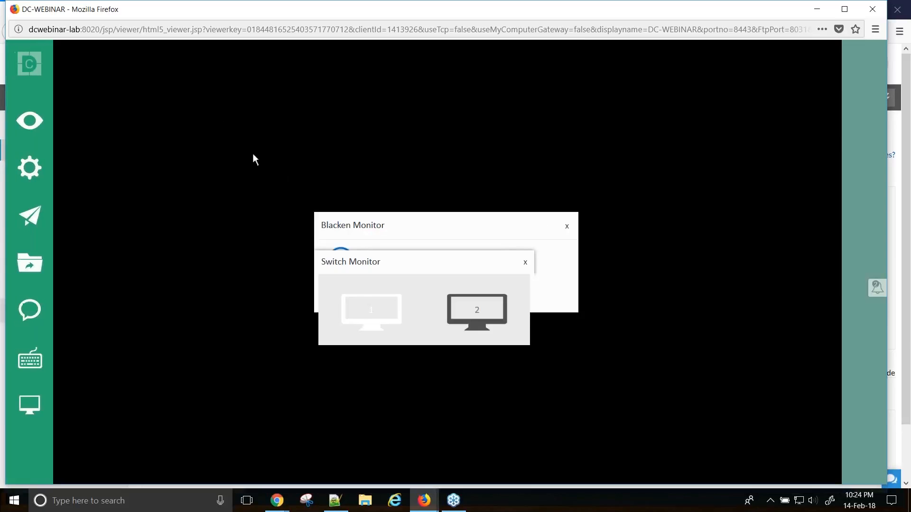
{"action": "left_click", "coordinate": [472, 308]}
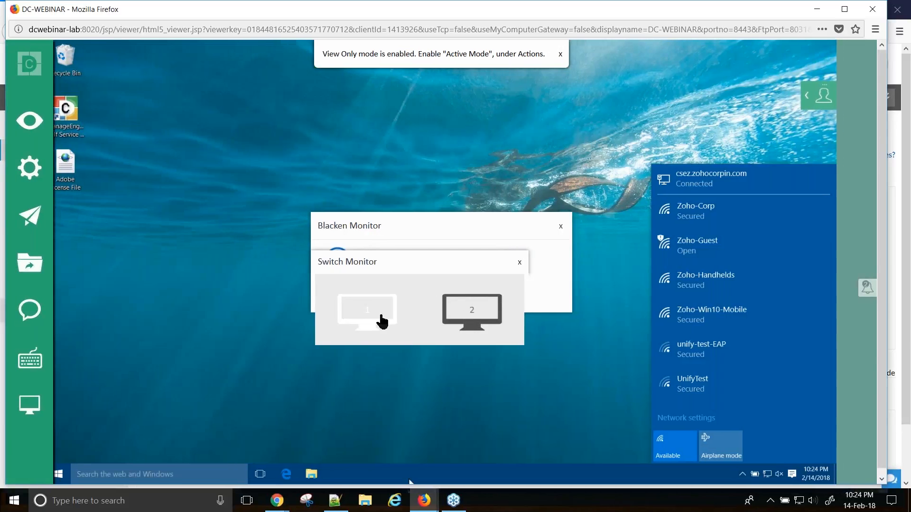
{"action": "left_click", "coordinate": [520, 263]}
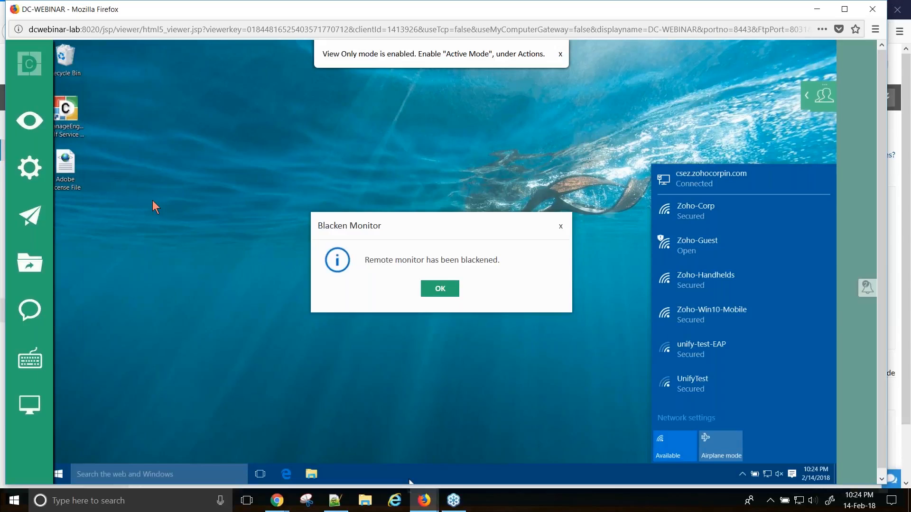
{"action": "left_click", "coordinate": [441, 289]}
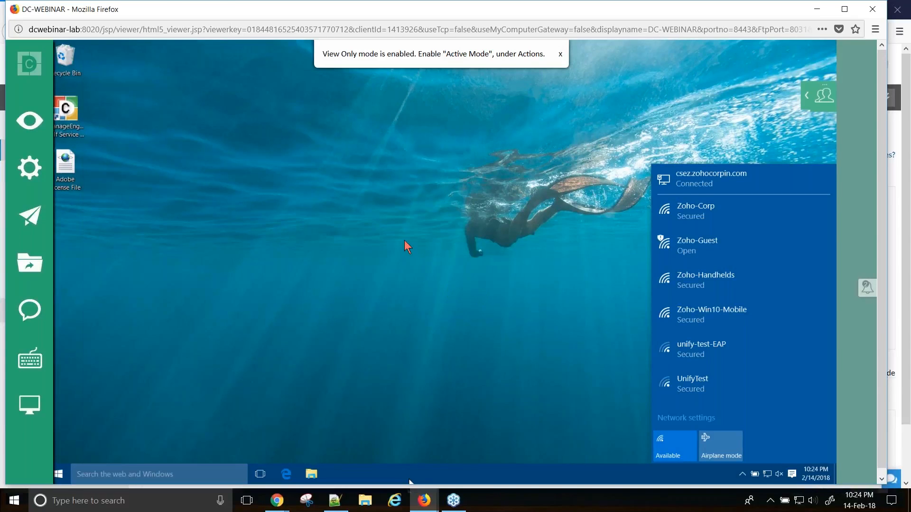
- Turn on Active Mode from the Actions menu and acknowledge the control confirmation
{"action": "left_click", "coordinate": [31, 179]}
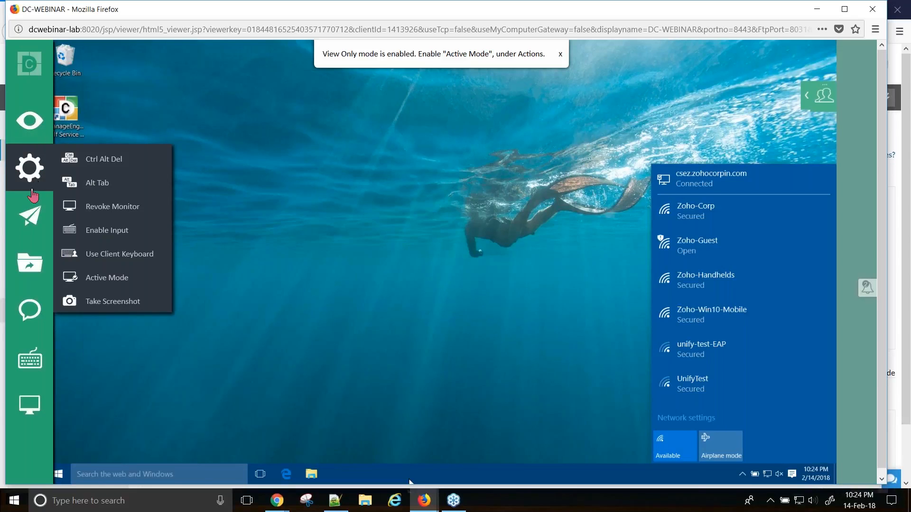
{"action": "left_click", "coordinate": [31, 217]}
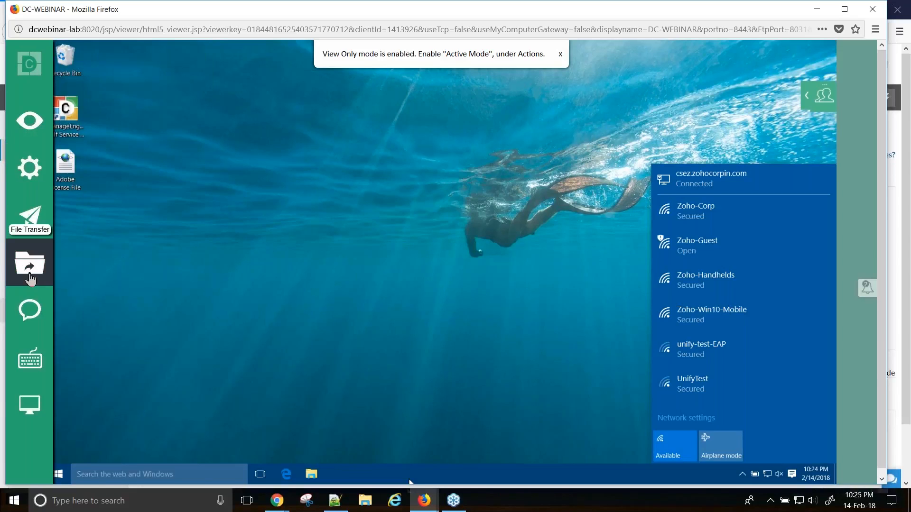
{"action": "left_click", "coordinate": [39, 180]}
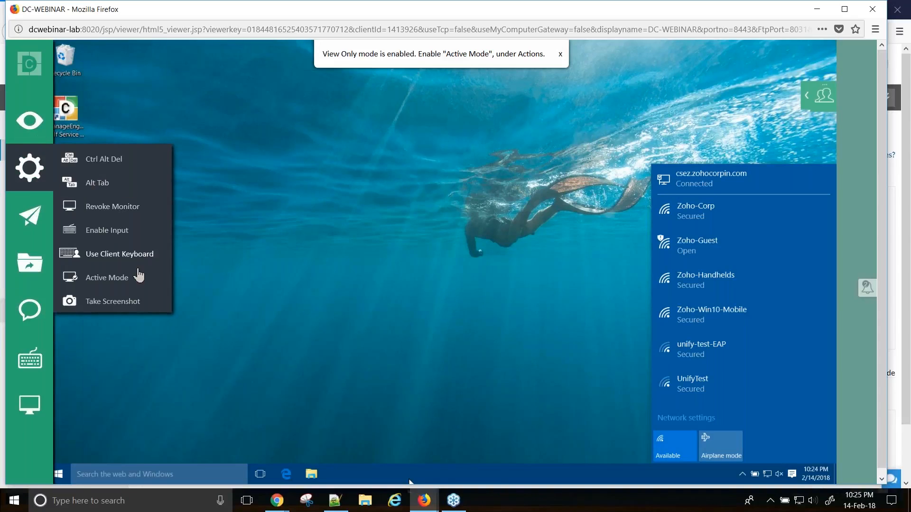
{"action": "left_click", "coordinate": [106, 280]}
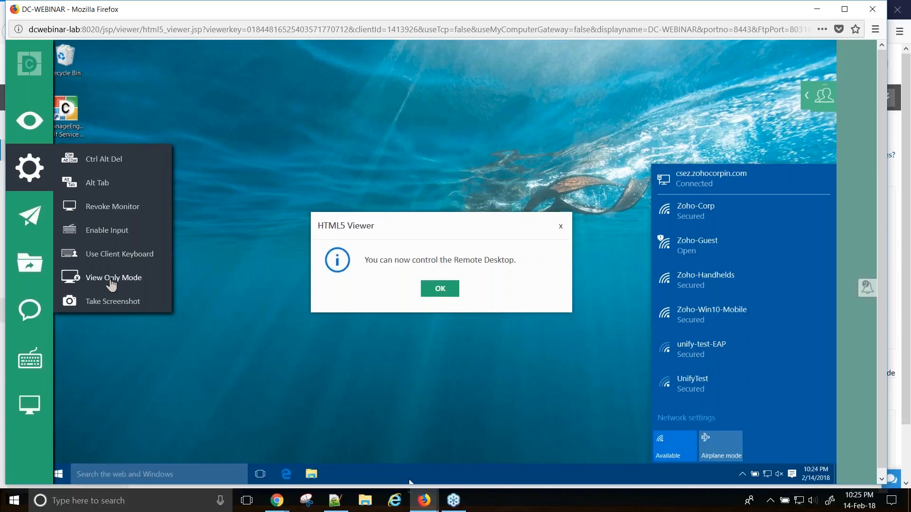
{"action": "left_click_drag", "start_coordinate": [364, 260], "coordinate": [517, 261]}
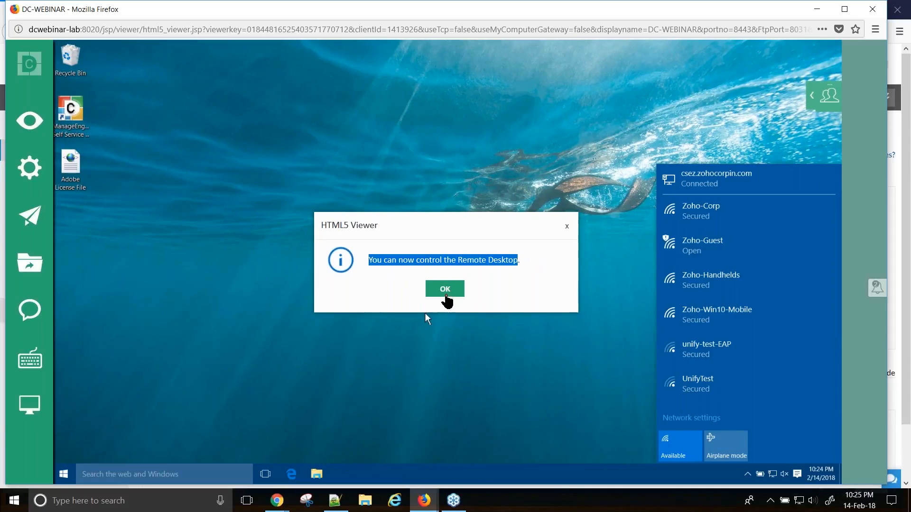
{"action": "left_click", "coordinate": [445, 295]}
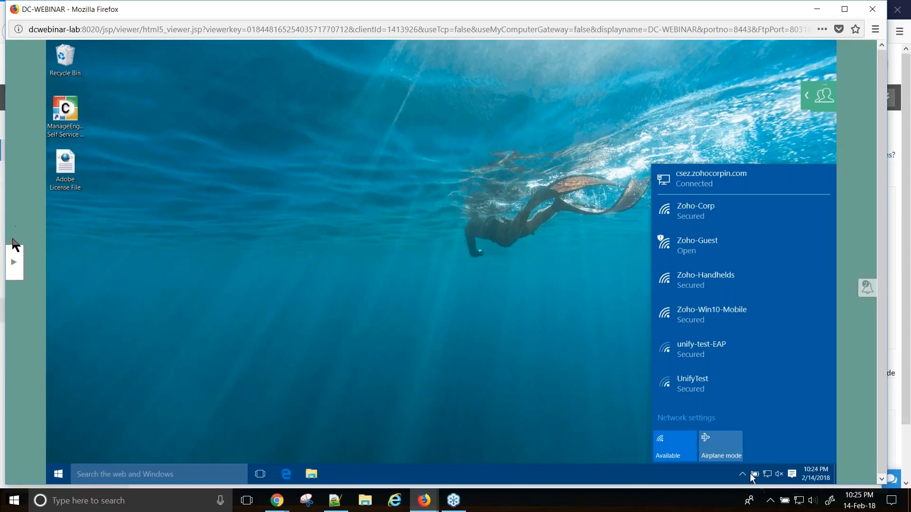
- Launch Device Manager on dc-webinar via Quick Launch, then close the Firefox viewer window
{"action": "left_click", "coordinate": [13, 252]}
{"action": "mouse_move", "coordinate": [35, 217]}
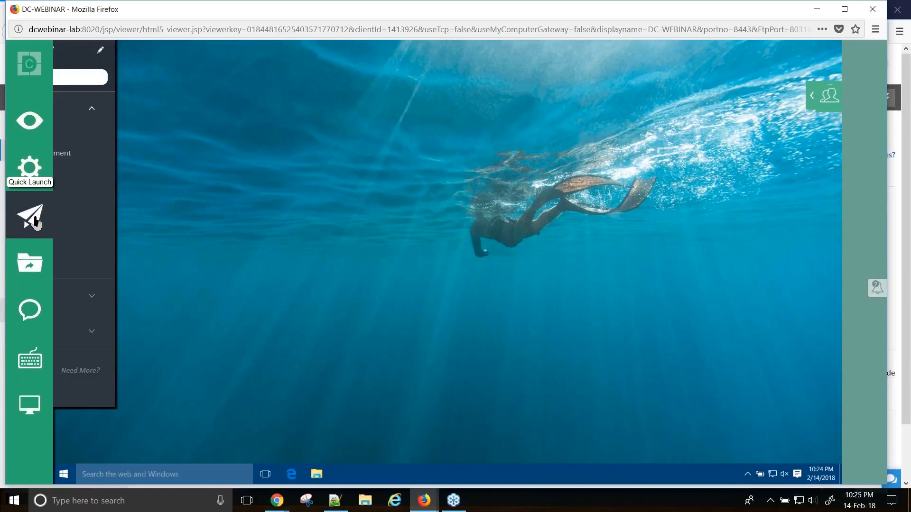
{"action": "left_click", "coordinate": [116, 204]}
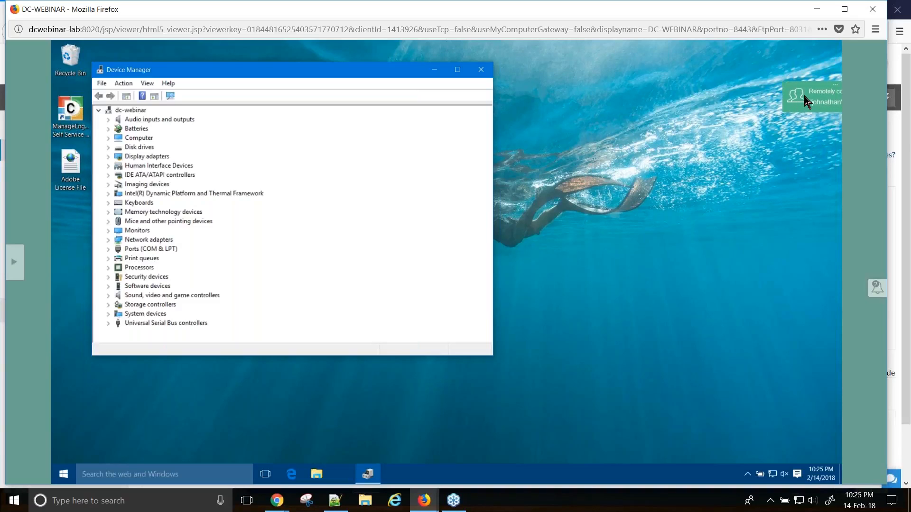
{"action": "left_click", "coordinate": [873, 11]}
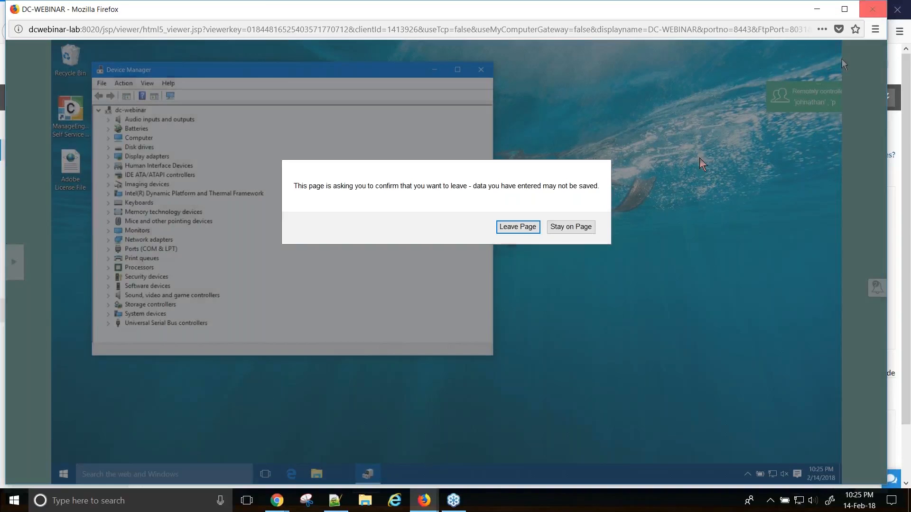
- Return to the remote viewer, closing the monitor selection box and the remote Device Manager
{"action": "left_click", "coordinate": [513, 228]}
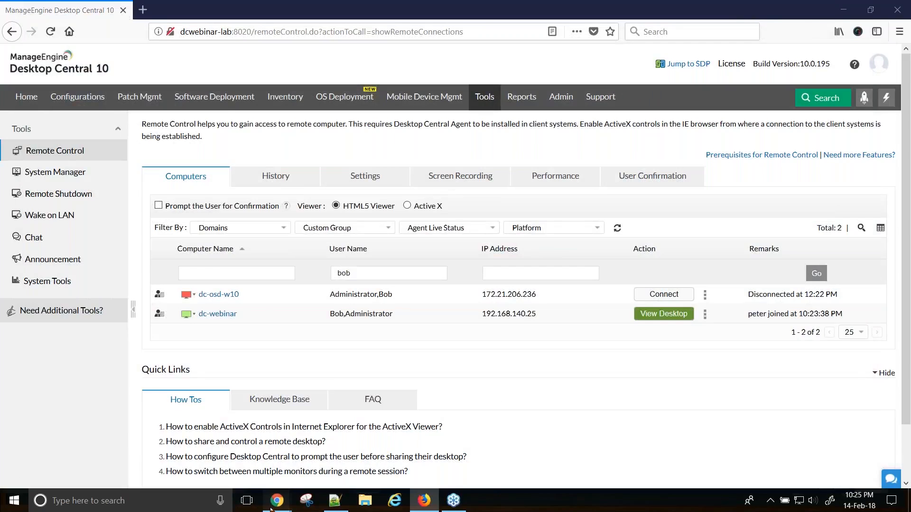
{"action": "mouse_move", "coordinate": [278, 500]}
{"action": "left_click", "coordinate": [377, 442]}
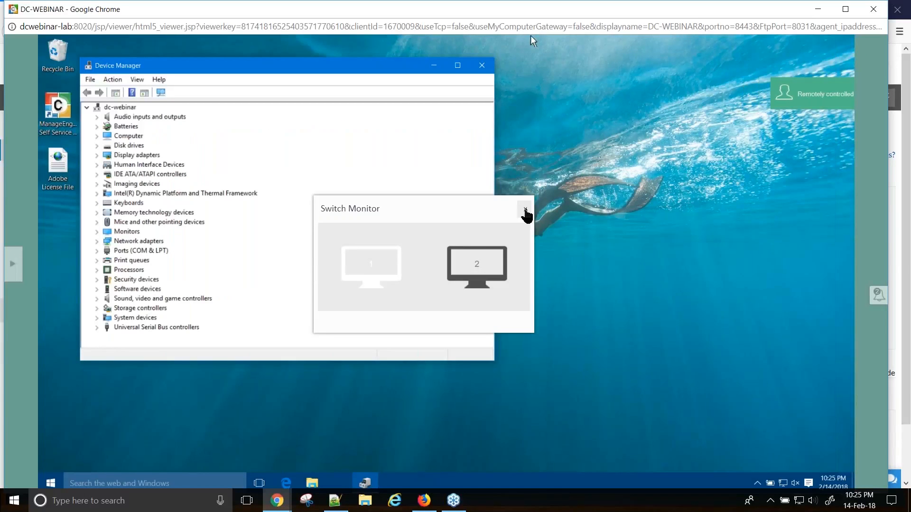
{"action": "left_click", "coordinate": [525, 209]}
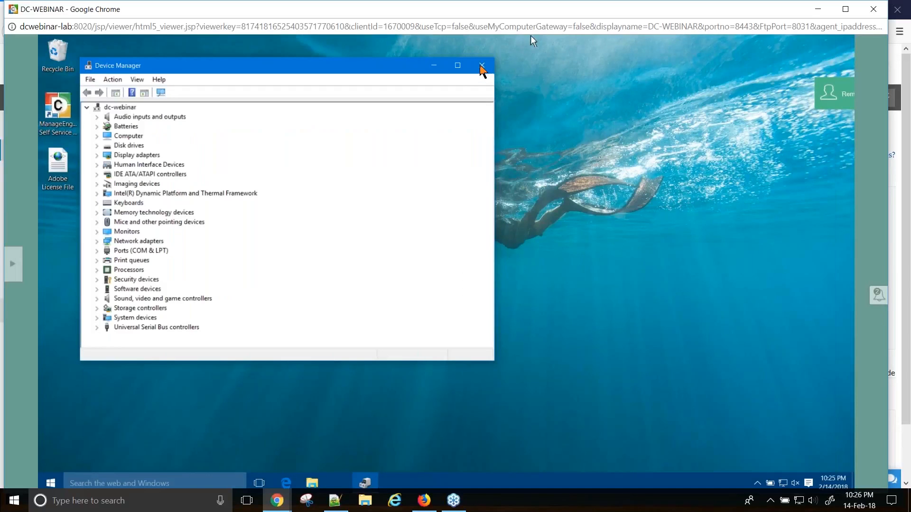
{"action": "left_click", "coordinate": [482, 66]}
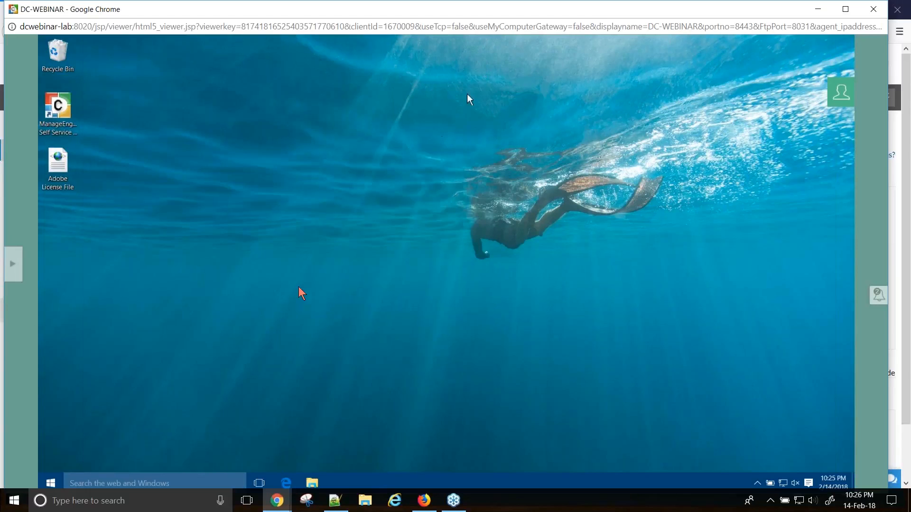
- Revoke Monitor to restore the user's screen, then start a Text Chat with them
{"action": "mouse_move", "coordinate": [38, 269]}
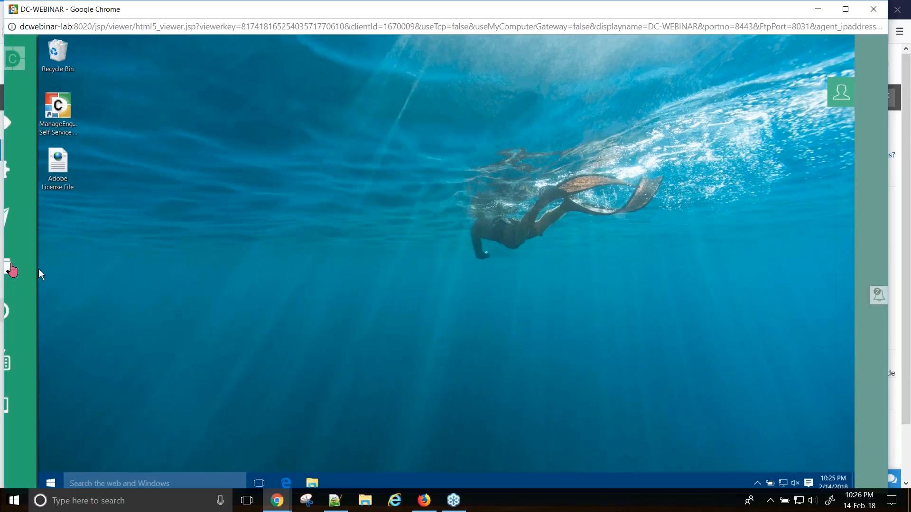
{"action": "left_click", "coordinate": [28, 170]}
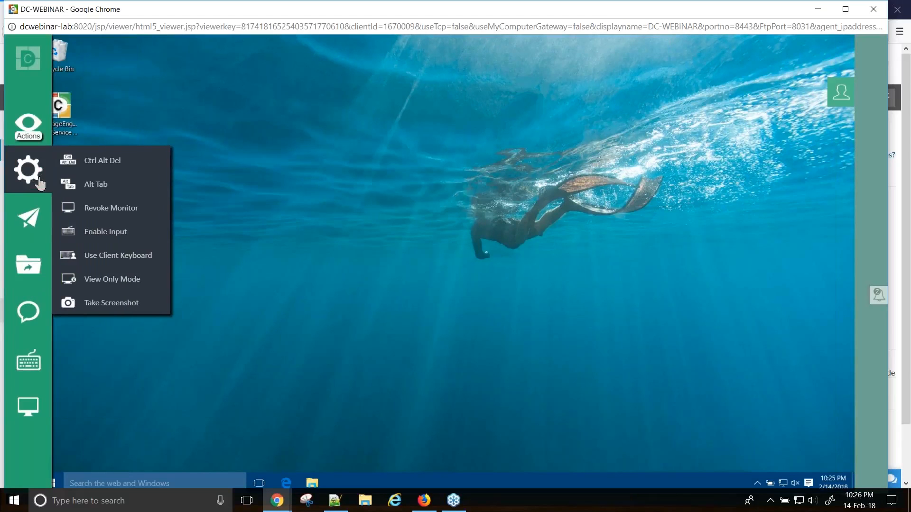
{"action": "left_click", "coordinate": [125, 210]}
{"action": "left_click", "coordinate": [449, 295]}
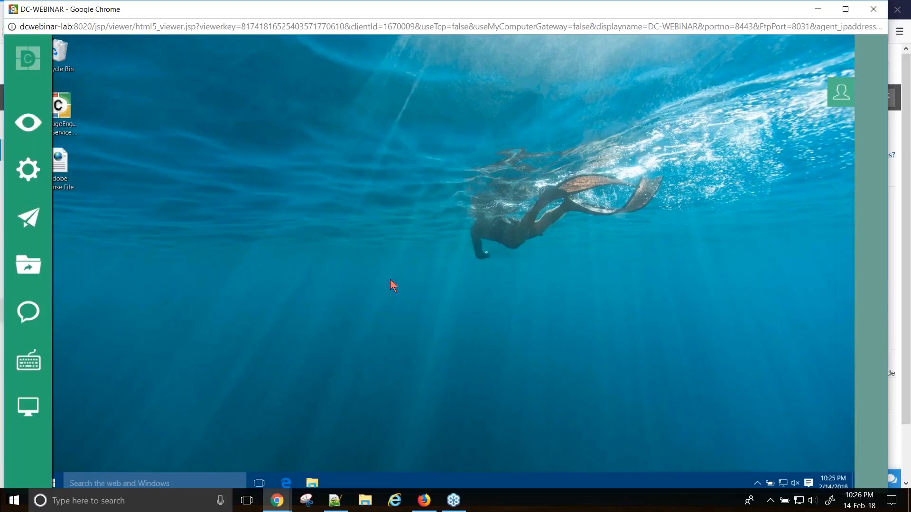
{"action": "mouse_move", "coordinate": [39, 320]}
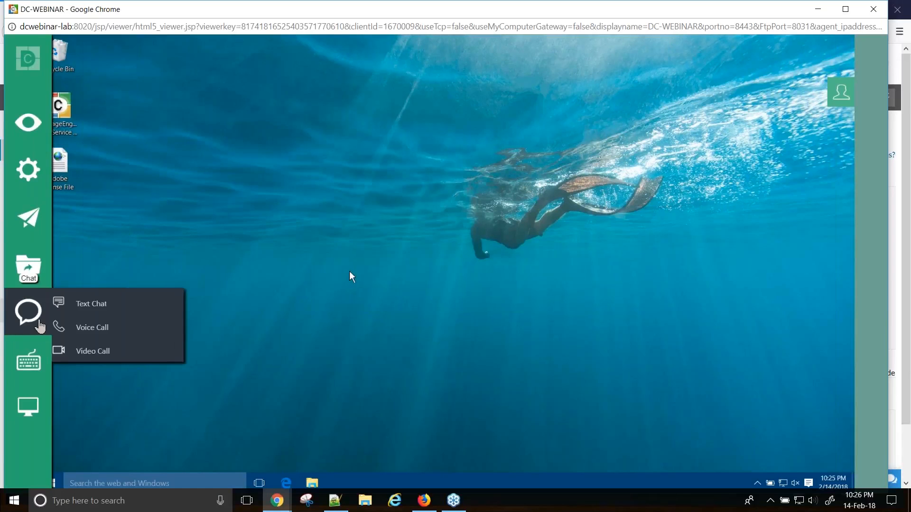
{"action": "left_click", "coordinate": [108, 313]}
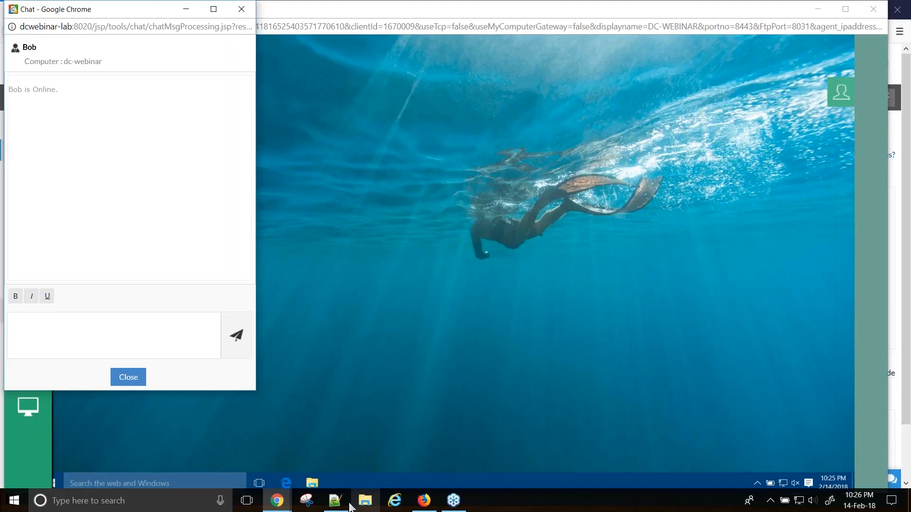
- Send the thank-you and reboot question lines 21–23 from Notepad++ in the chat
{"action": "mouse_move", "coordinate": [342, 506]}
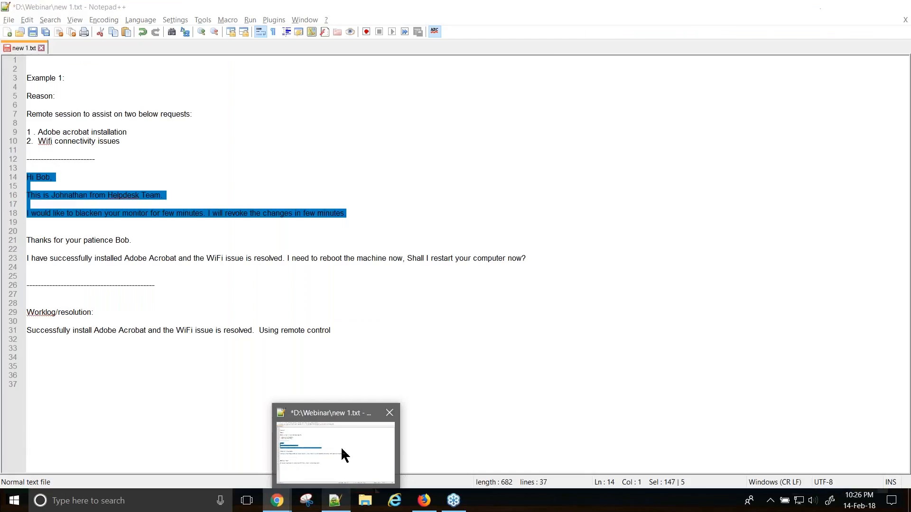
{"action": "left_click", "coordinate": [342, 450]}
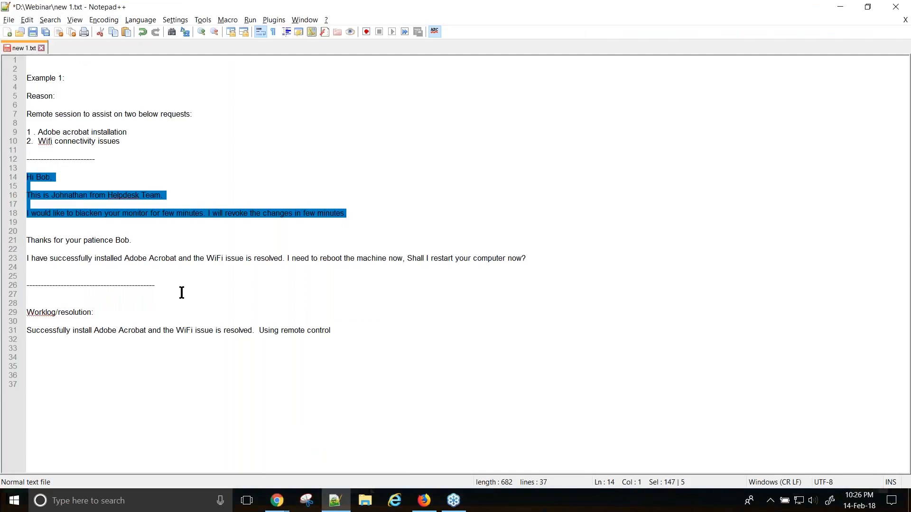
{"action": "left_click_drag", "start_coordinate": [49, 270], "coordinate": [16, 228]}
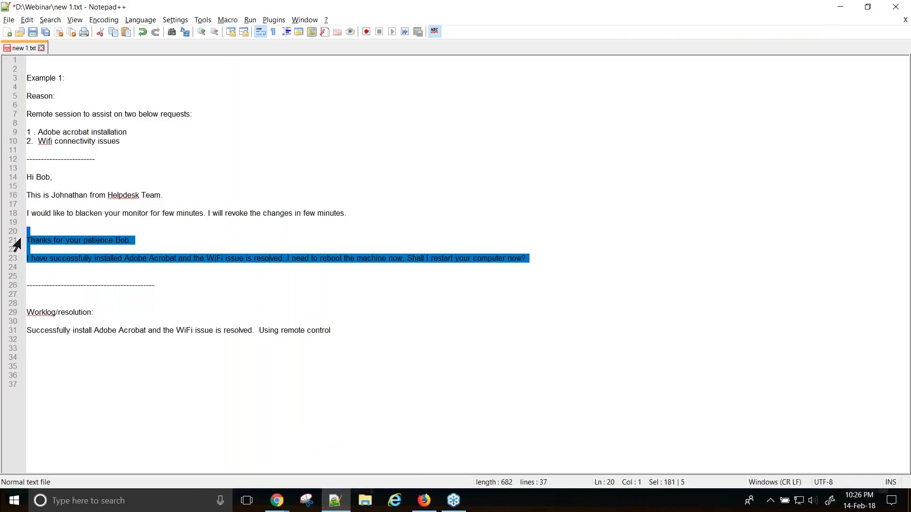
{"action": "key", "text": "ctrl+c"}
{"action": "key", "text": "alt+Tab"}
{"action": "left_click", "coordinate": [61, 340]}
{"action": "key", "text": "ctrl+v"}
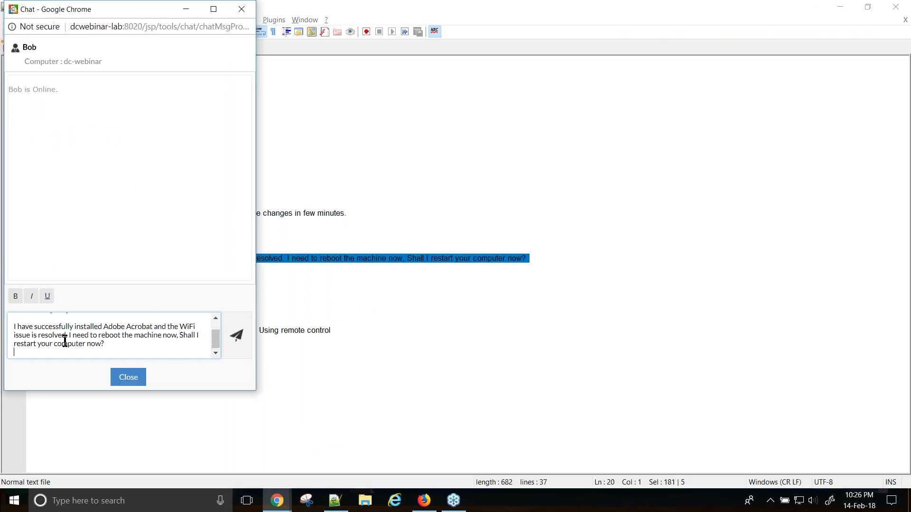
{"action": "left_click", "coordinate": [235, 337]}
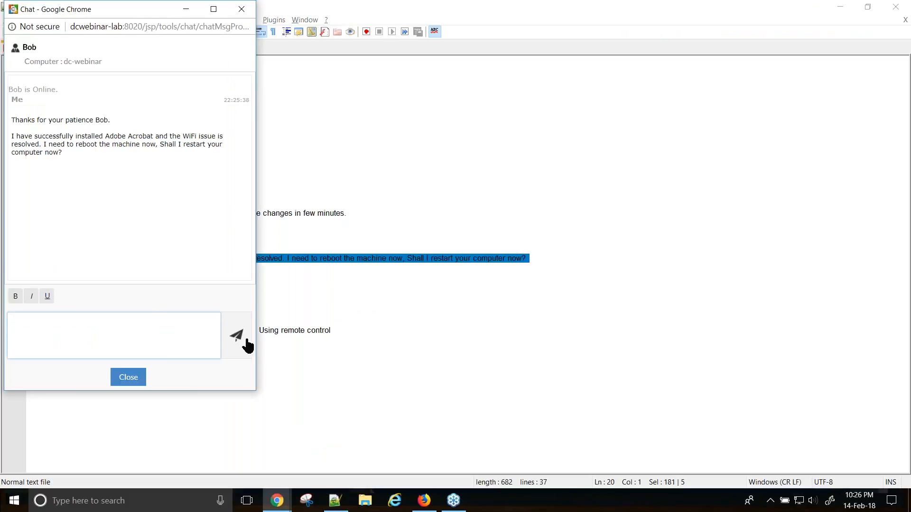
- Back in the remote viewer, send the reply 'yes' in the agent chat
{"action": "left_click", "coordinate": [277, 501]}
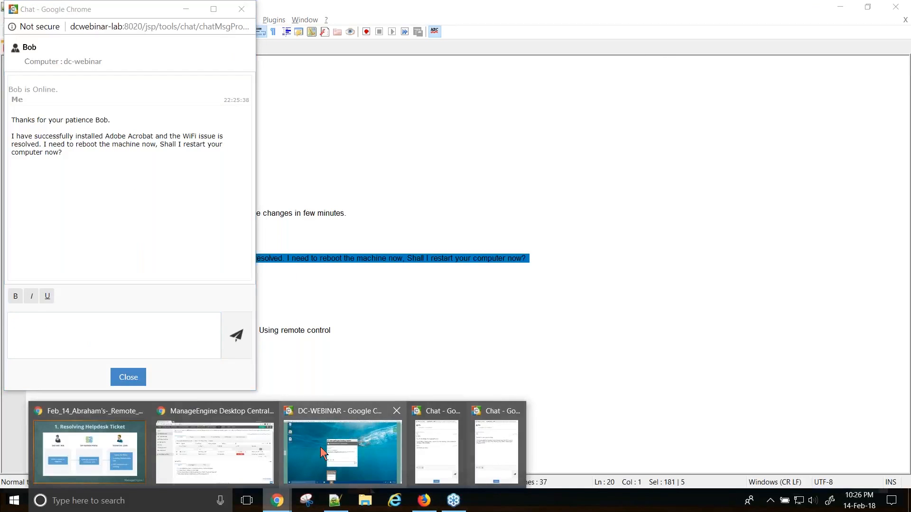
{"action": "left_click", "coordinate": [321, 447]}
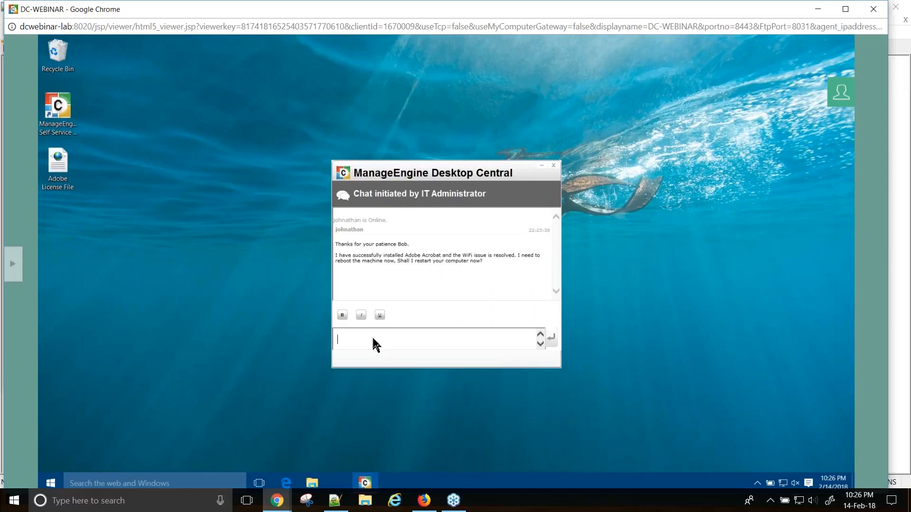
{"action": "type", "text": "yes"}
{"action": "key", "text": "Return"}
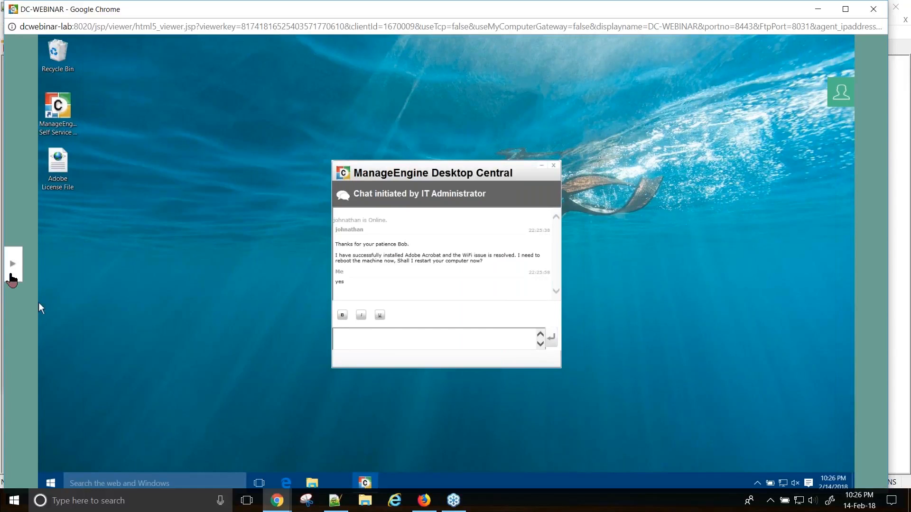
- Check Actions > Power Options for the remote machine, then close the viewer window
{"action": "left_click", "coordinate": [10, 275]}
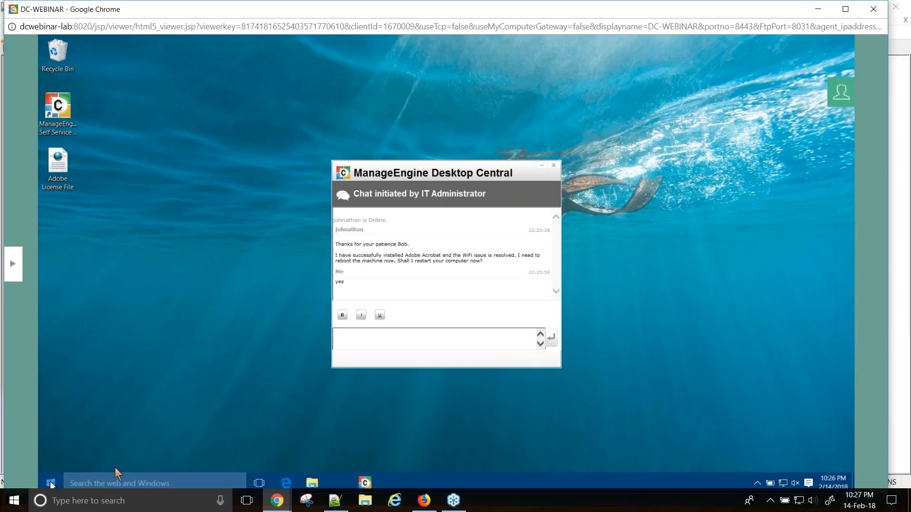
{"action": "left_click", "coordinate": [13, 265]}
{"action": "left_click", "coordinate": [28, 170]}
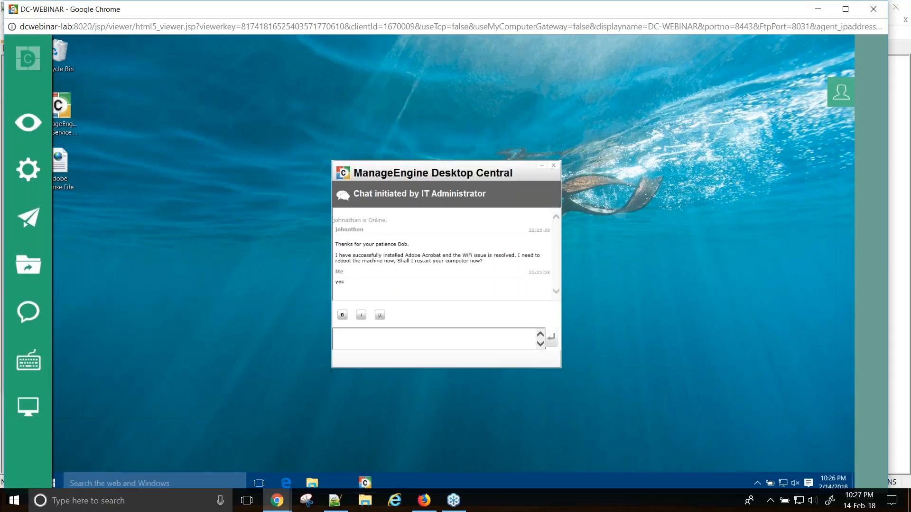
{"action": "mouse_move", "coordinate": [29, 217]}
{"action": "left_click", "coordinate": [156, 293]}
{"action": "left_click", "coordinate": [42, 191]}
{"action": "left_click", "coordinate": [876, 19]}
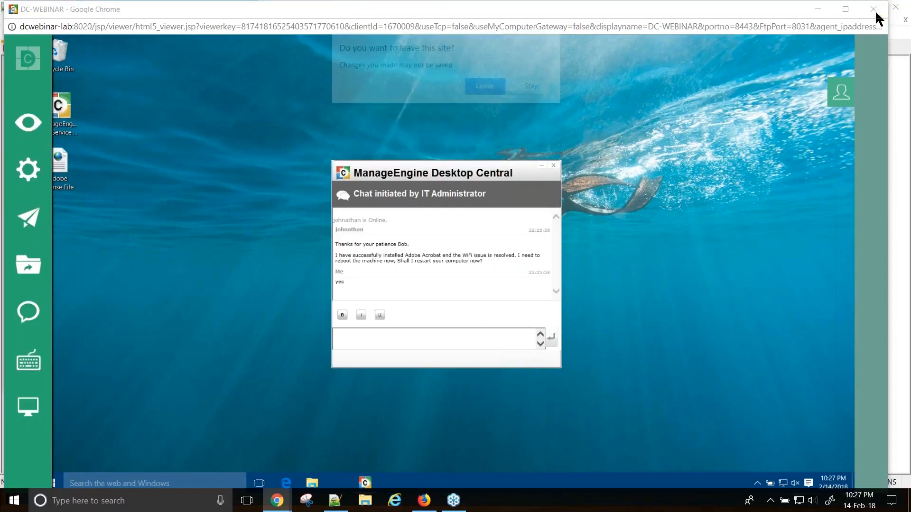
- Leave the remote session and tick Add Worklog in the ticket 381 actions window
{"action": "left_click", "coordinate": [486, 88]}
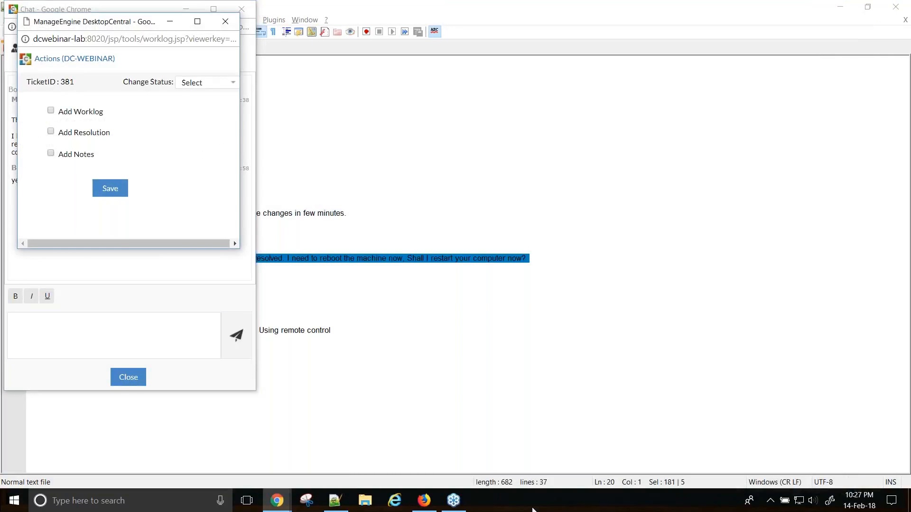
{"action": "key", "text": "alt+Tab"}
{"action": "key", "text": "alt+Tab"}
{"action": "key", "text": "alt+Tab"}
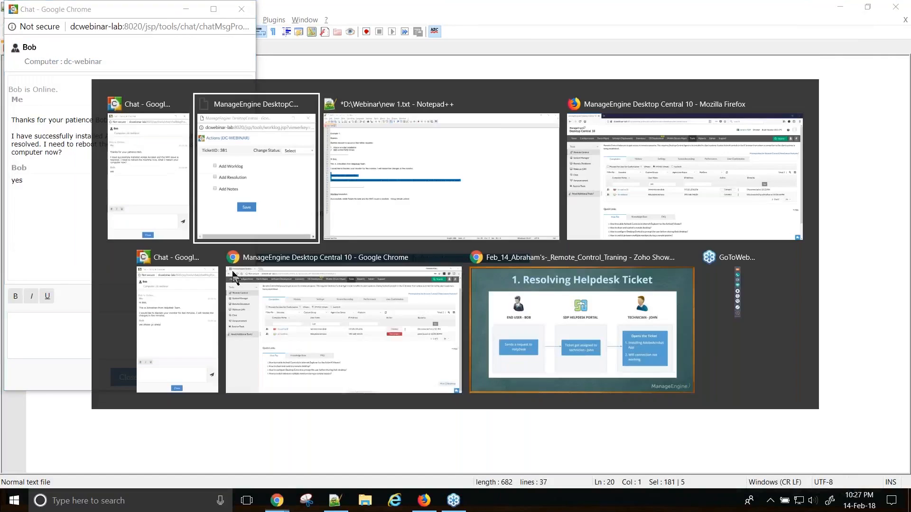
{"action": "key", "text": "alt+Tab"}
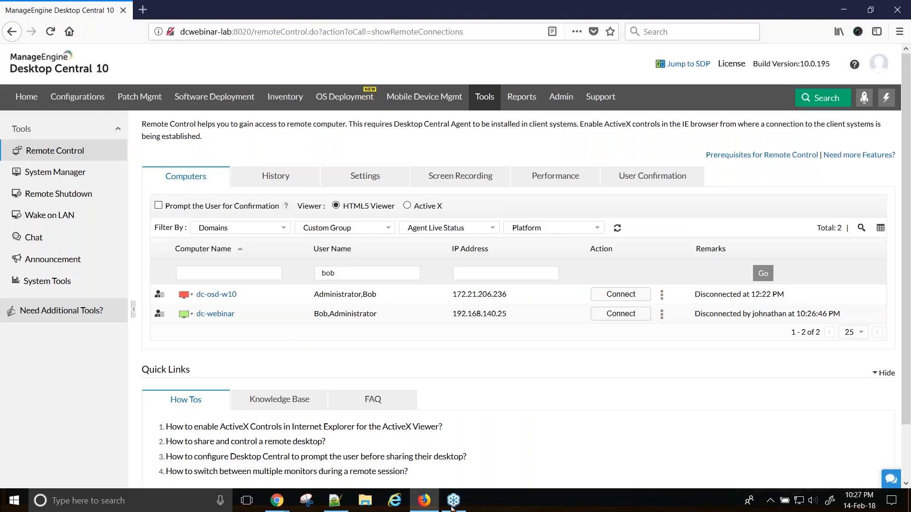
{"action": "key", "text": "alt+Tab"}
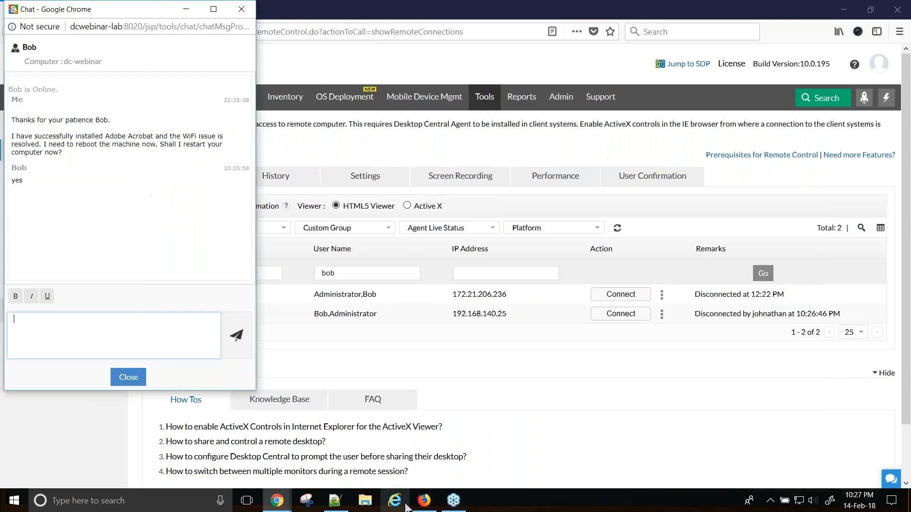
{"action": "key", "text": "alt+Tab"}
{"action": "key", "text": "alt+Tab"}
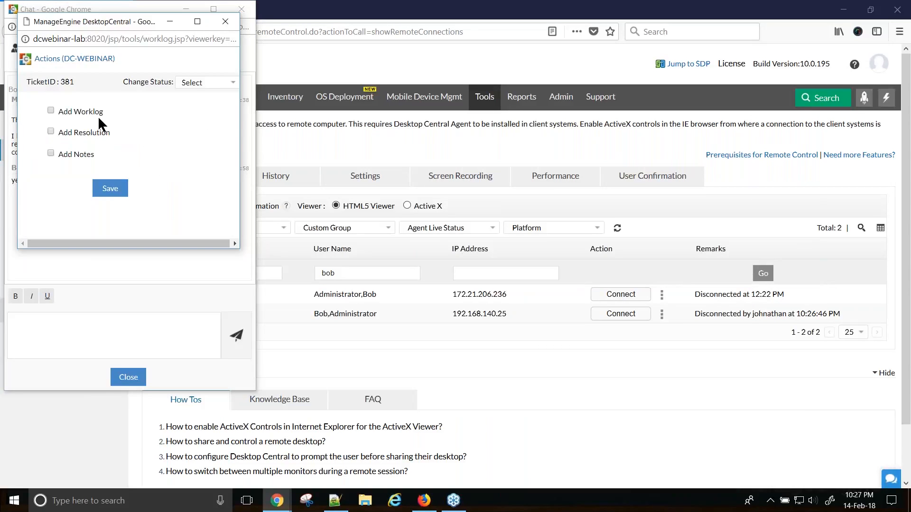
{"action": "left_click", "coordinate": [50, 111]}
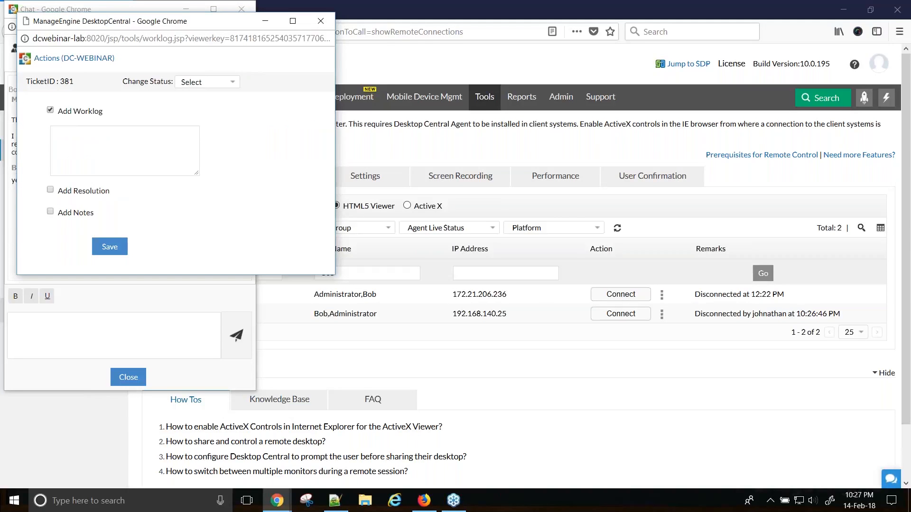
- Copy line 31 from Notepad++ and paste it as the worklog text
{"action": "left_click", "coordinate": [335, 500]}
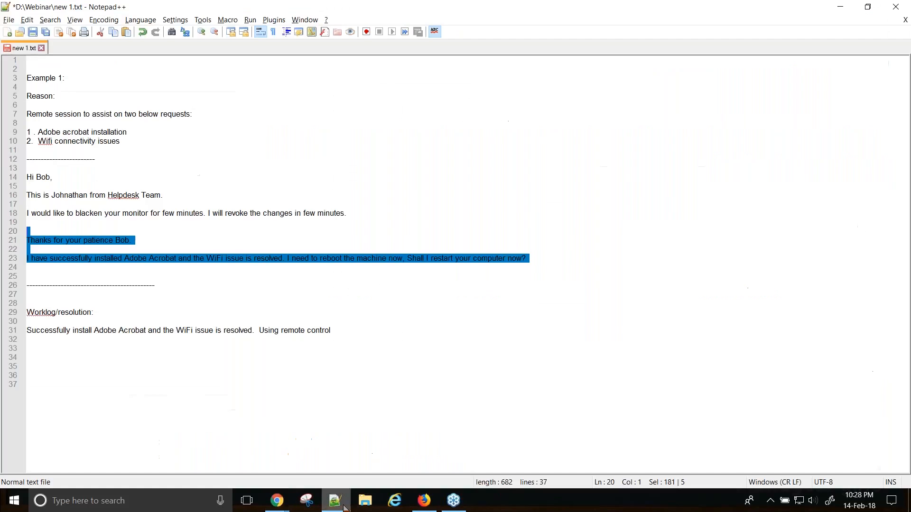
{"action": "left_click", "coordinate": [140, 266]}
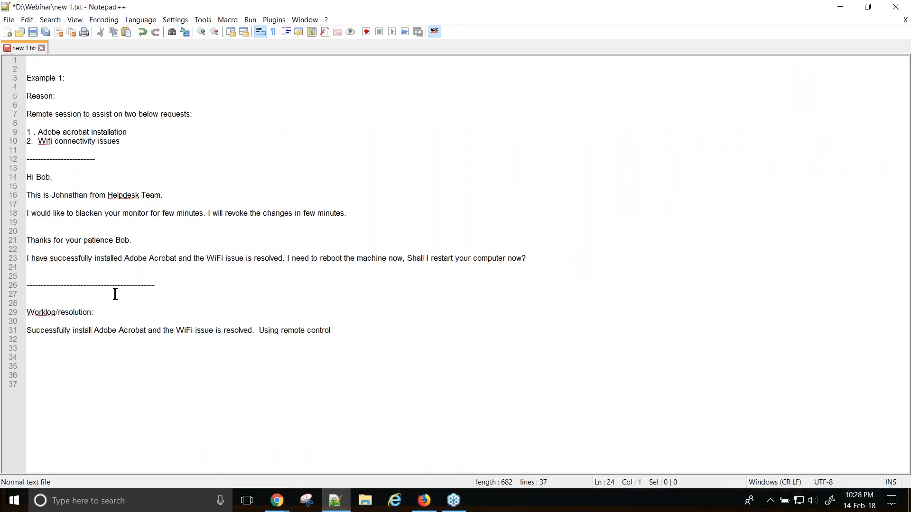
{"action": "left_click_drag", "start_coordinate": [331, 330], "coordinate": [11, 331]}
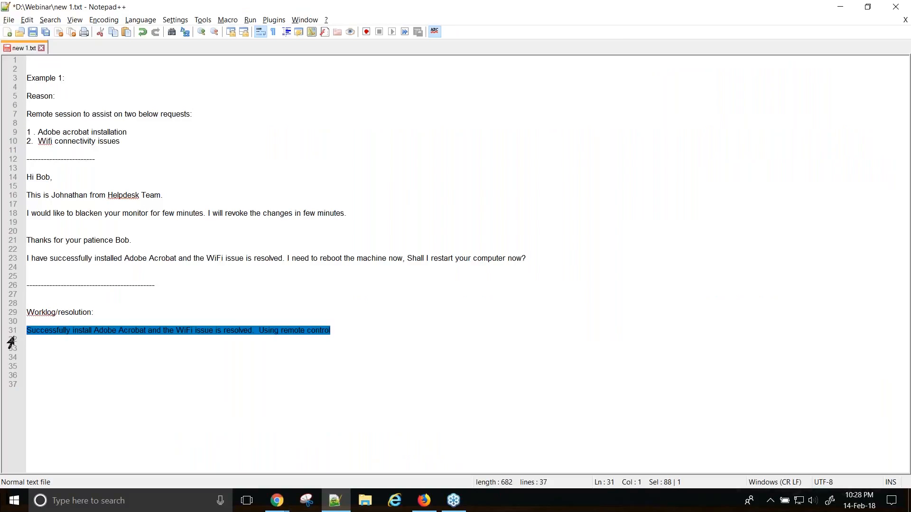
{"action": "key", "text": "ctrl+c"}
{"action": "key", "text": "alt+Tab"}
{"action": "key", "text": "ctrl+v"}
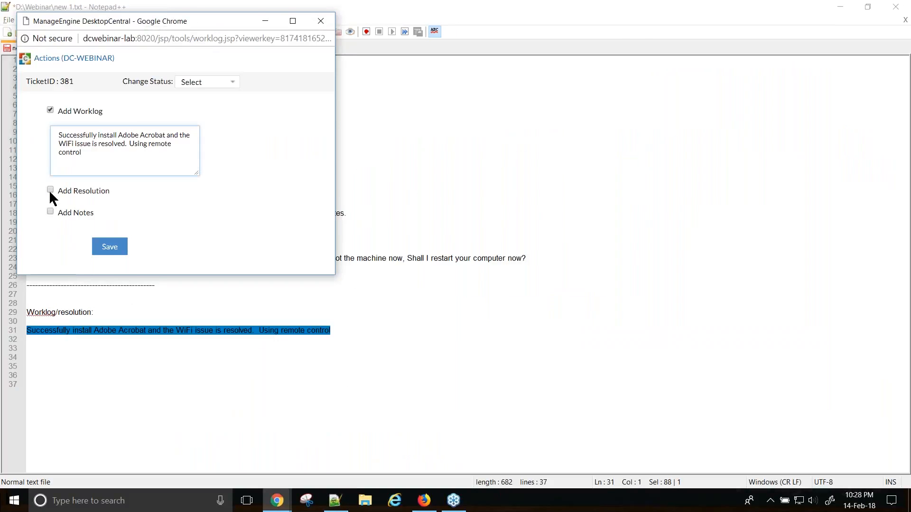
- Tick Add Resolution, paste the same line 31 text, and save to ServiceDesk Plus
{"action": "left_click", "coordinate": [50, 190]}
{"action": "left_click", "coordinate": [78, 227]}
{"action": "key", "text": "ctrl+v"}
{"action": "scroll", "coordinate": [149, 215], "scroll_direction": "down", "scroll_amount": 2}
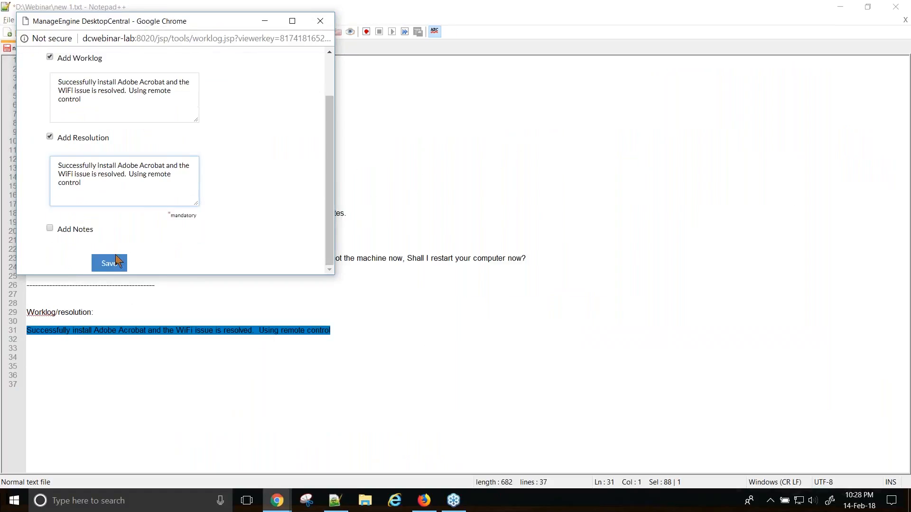
{"action": "left_click", "coordinate": [109, 264]}
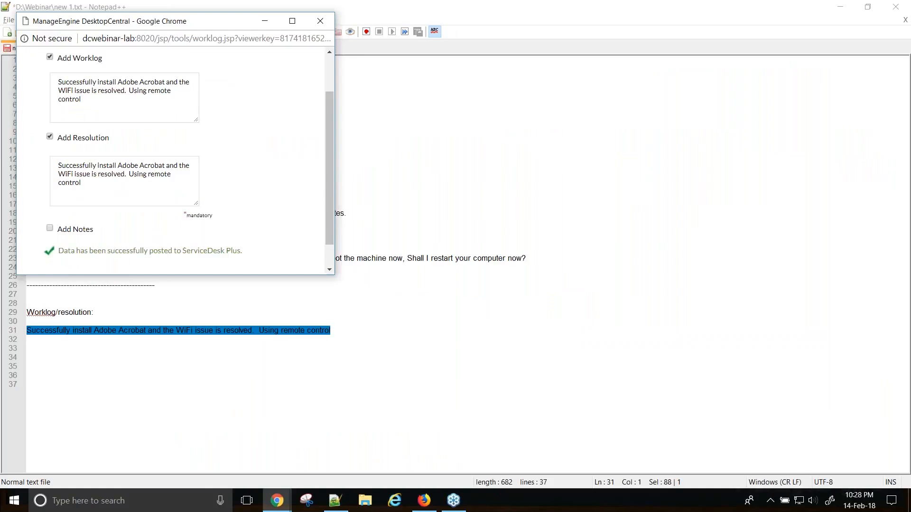
{"action": "left_click", "coordinate": [276, 502]}
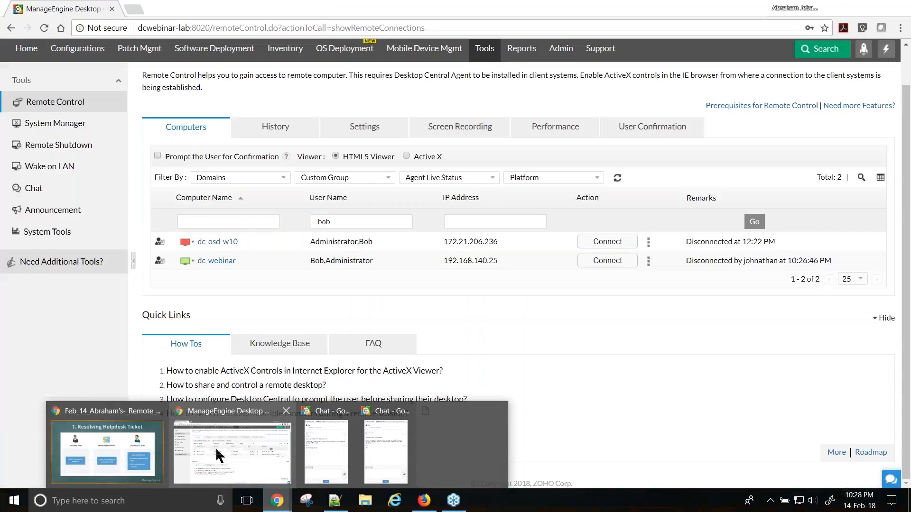
- Open Admin > ServiceDesk Plus Settings and highlight 'Add Work Log, Notes, Resolution for Remote Connections'
{"action": "left_click", "coordinate": [216, 447]}
{"action": "scroll", "coordinate": [564, 266], "scroll_direction": "up", "scroll_amount": 1}
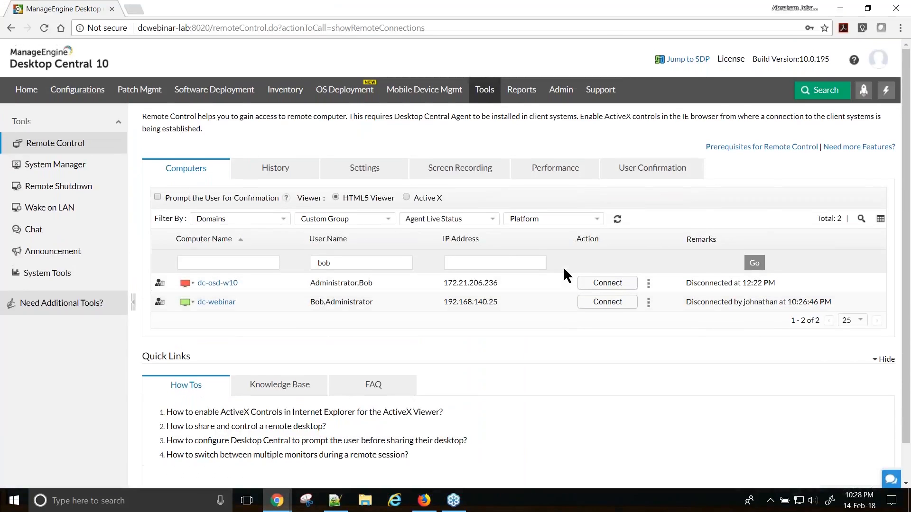
{"action": "left_click", "coordinate": [560, 95]}
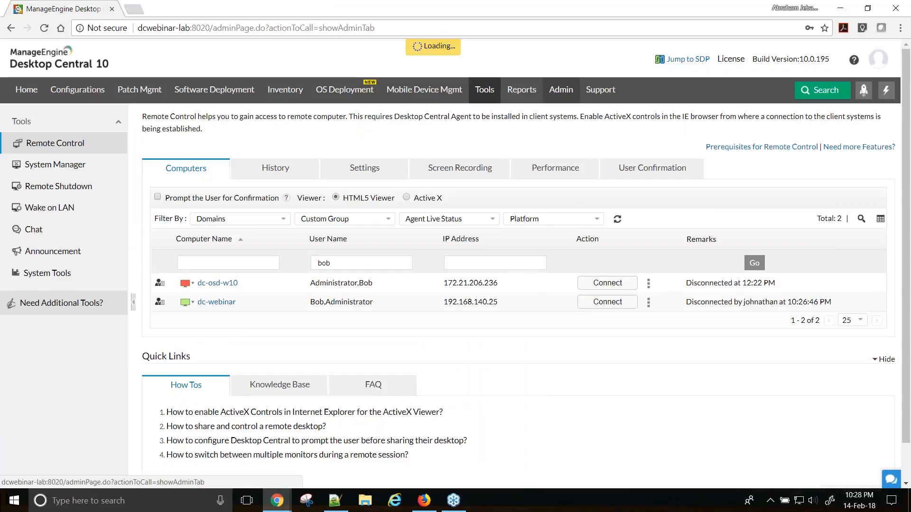
{"action": "left_click", "coordinate": [433, 164]}
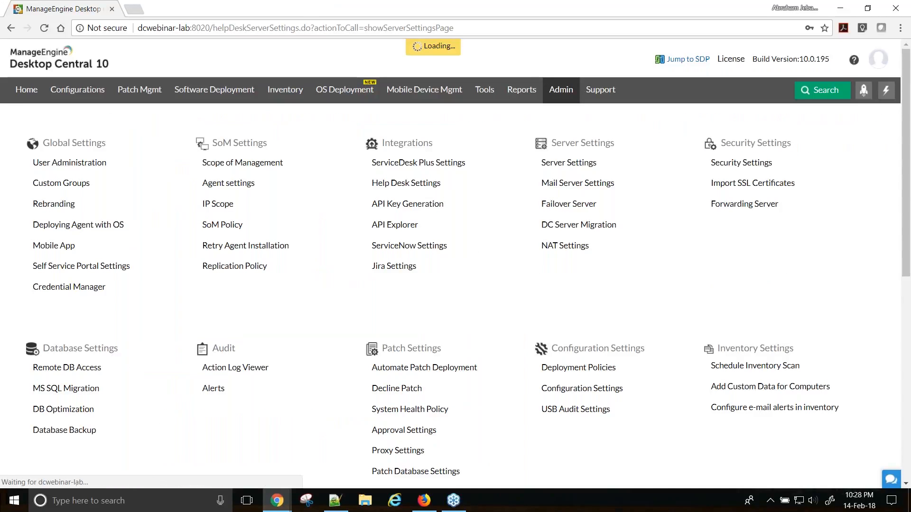
{"action": "scroll", "coordinate": [460, 275], "scroll_direction": "down", "scroll_amount": 12}
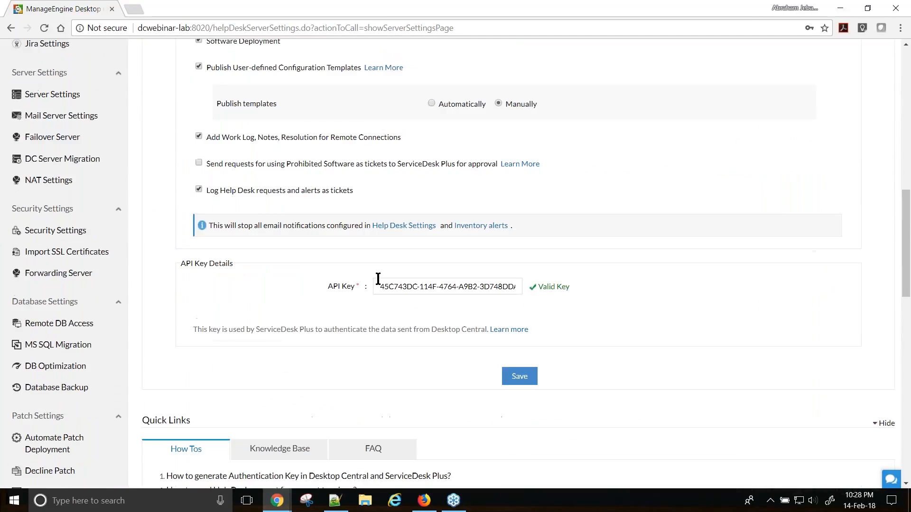
{"action": "left_click_drag", "start_coordinate": [208, 139], "coordinate": [436, 145]}
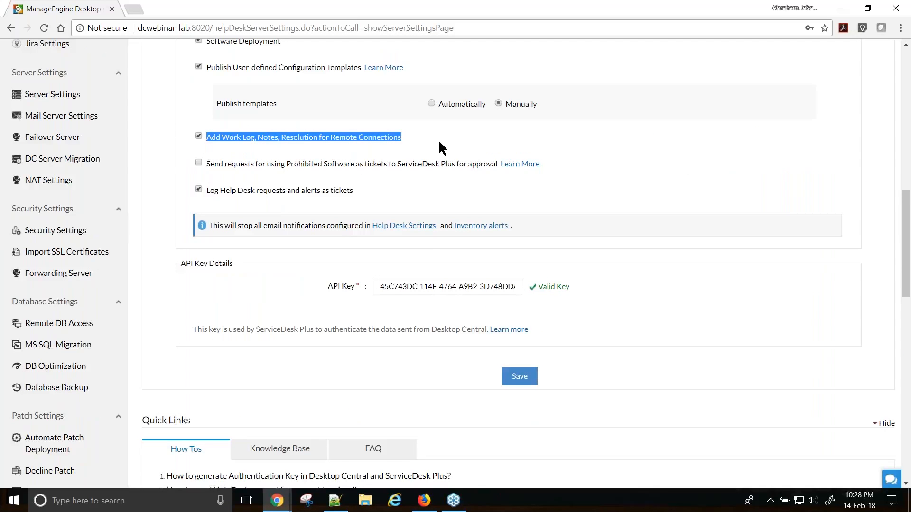
{"action": "scroll", "coordinate": [434, 248], "scroll_direction": "up", "scroll_amount": 8}
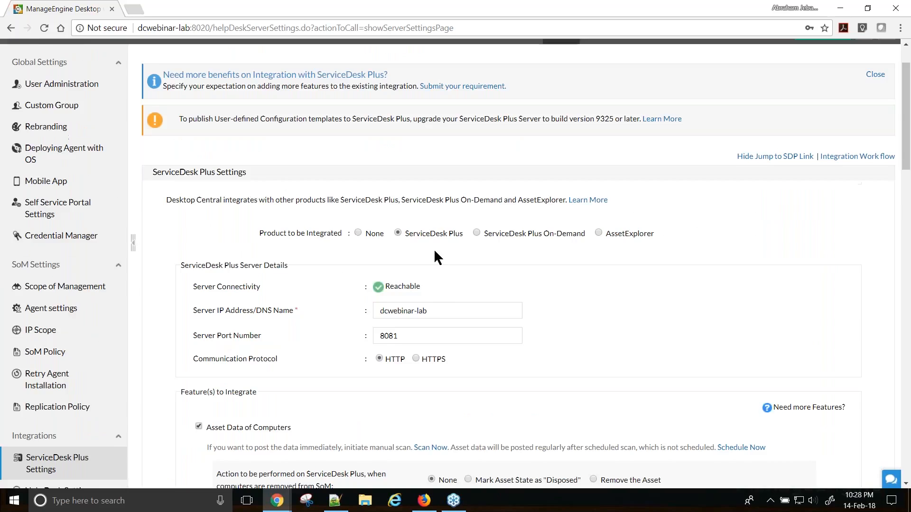
{"action": "scroll", "coordinate": [435, 257], "scroll_direction": "up", "scroll_amount": 5}
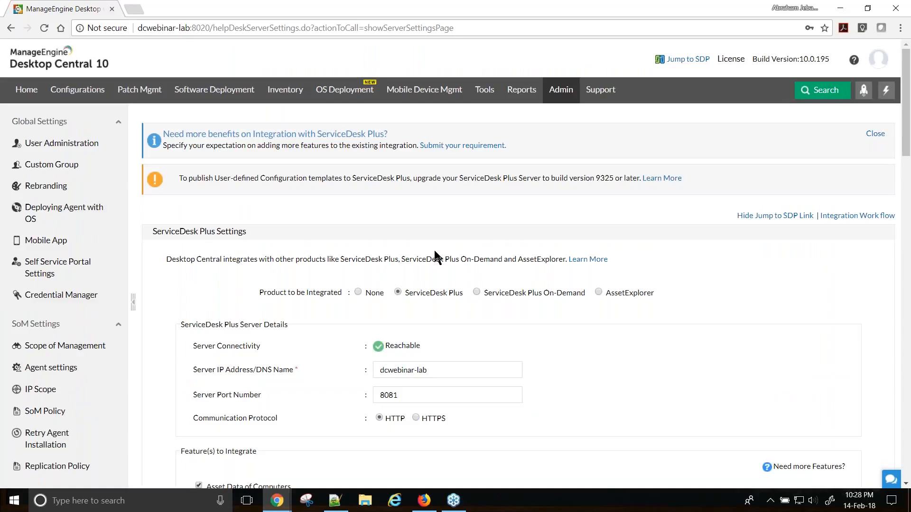
- Open the SDP Webinar bookmark in a new tab and log in with the administrator account and password
{"action": "left_click", "coordinate": [133, 9]}
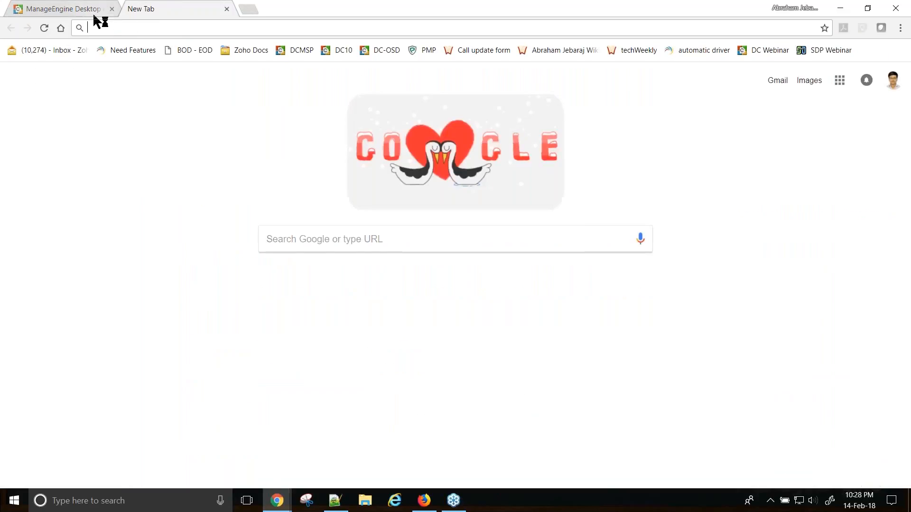
{"action": "left_click", "coordinate": [818, 49]}
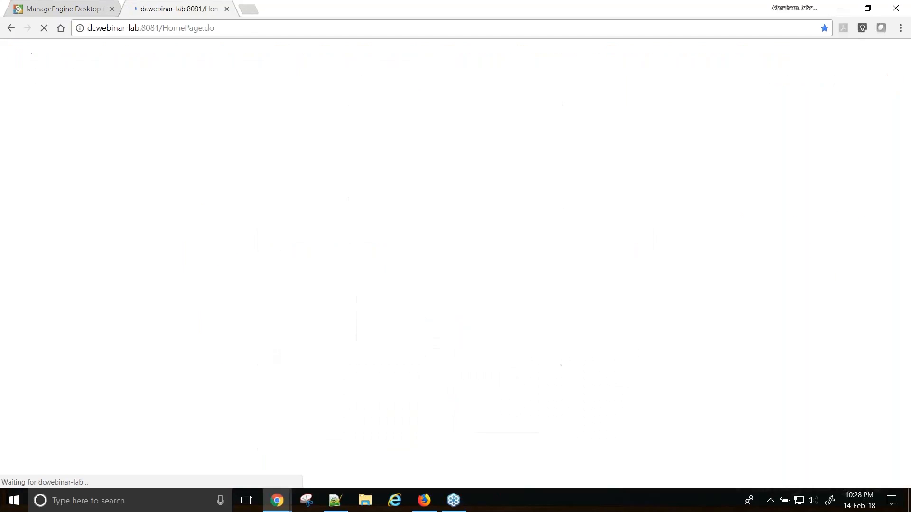
{"action": "type", "text": "admin"}
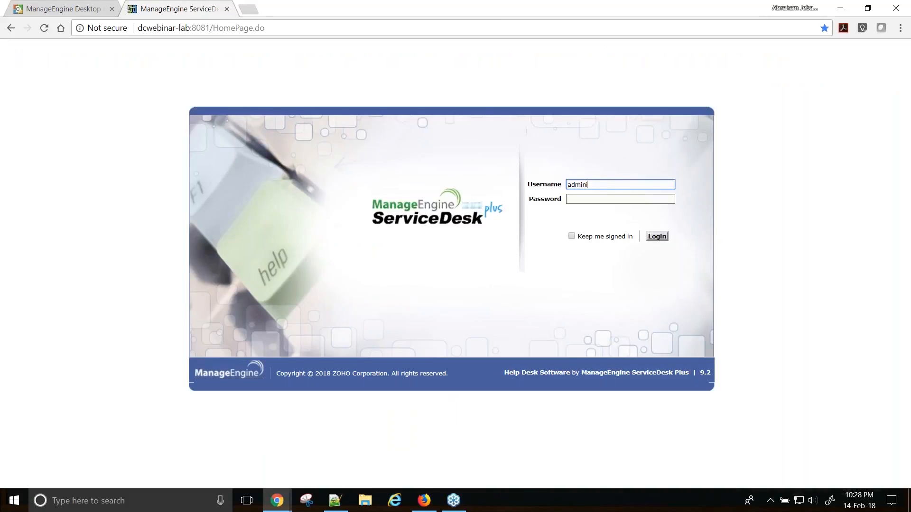
{"action": "type", "text": "istratir"}
{"action": "key", "text": "Tab"}
{"action": "type", "text": "a"}
{"action": "double_click", "coordinate": [621, 184]}
{"action": "type", "text": "administrator"}
{"action": "key", "text": "Tab"}
{"action": "type", "text": "*************"}
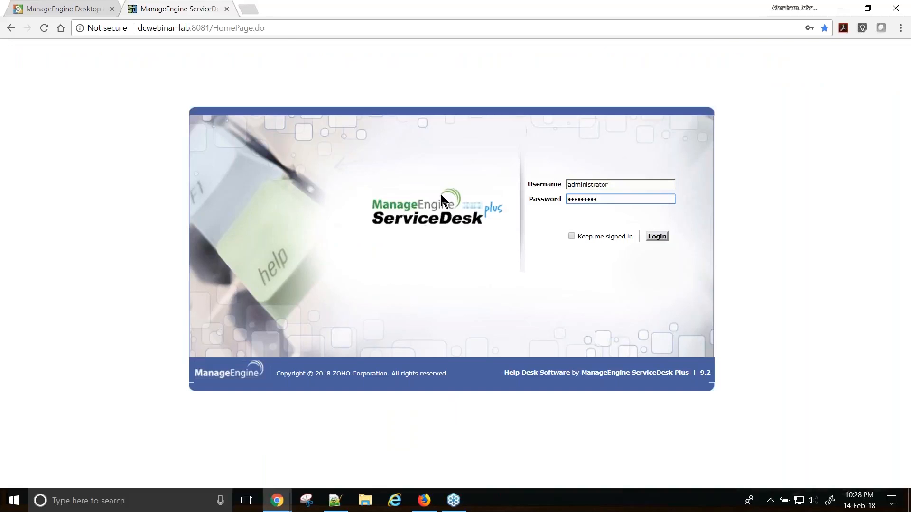
{"action": "key", "text": "Return"}
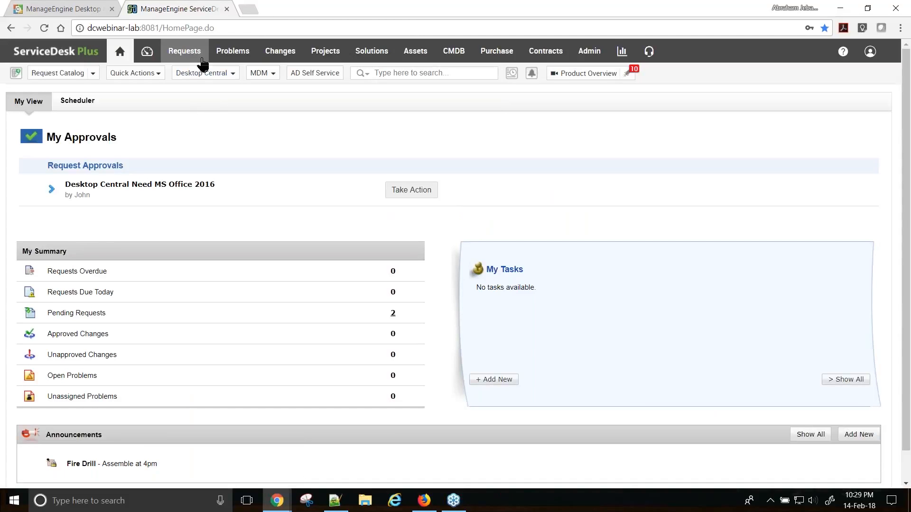
- Filter Requests by the requester's name and open request 381
{"action": "left_click", "coordinate": [189, 53]}
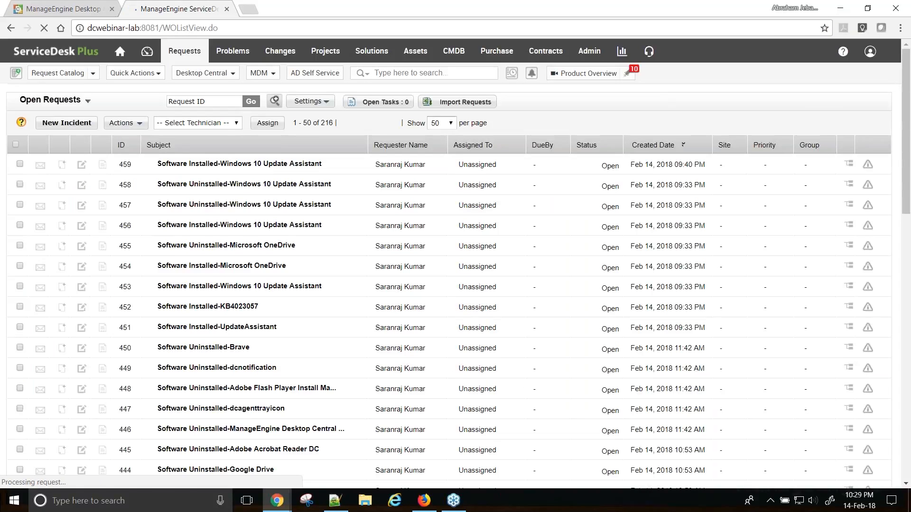
{"action": "left_click", "coordinate": [389, 164]}
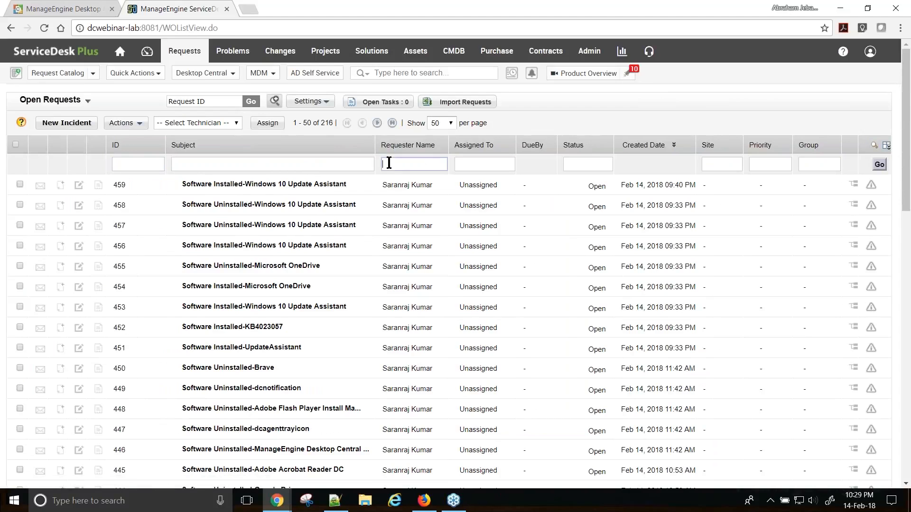
{"action": "type", "text": "bob"}
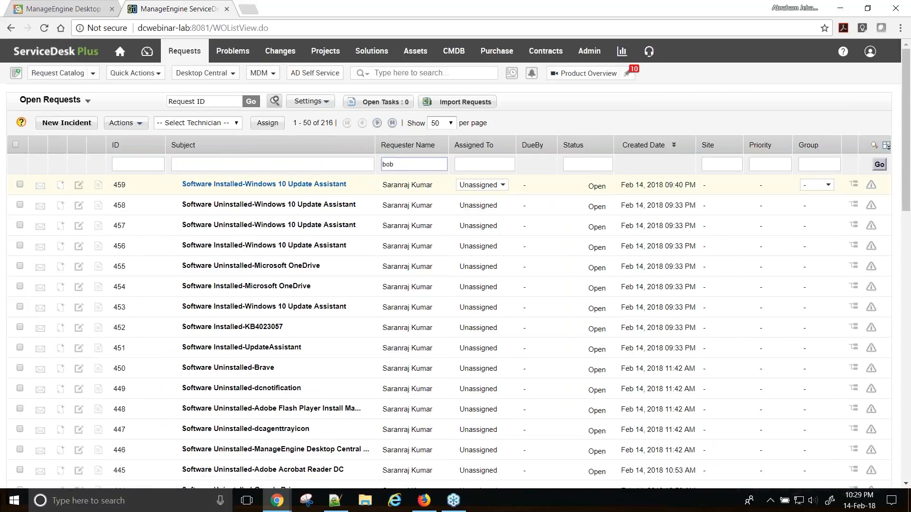
{"action": "key", "text": "Return"}
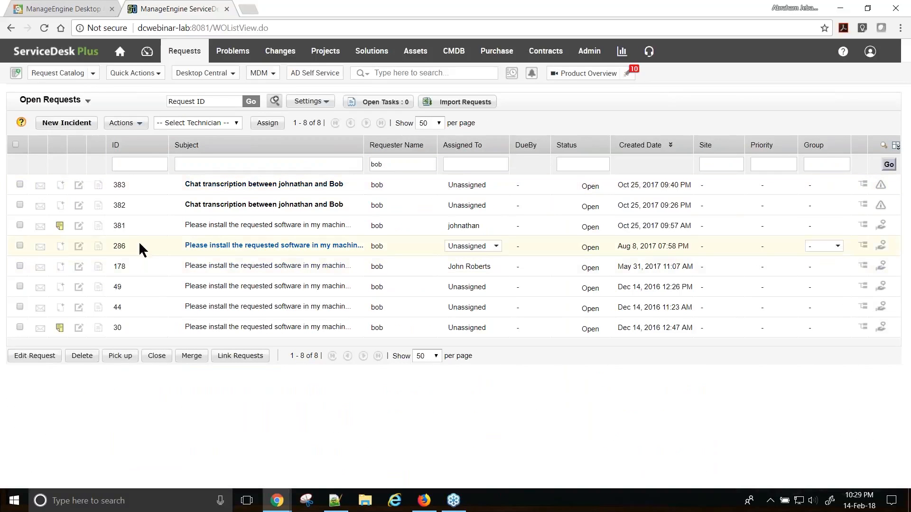
{"action": "left_click", "coordinate": [214, 225]}
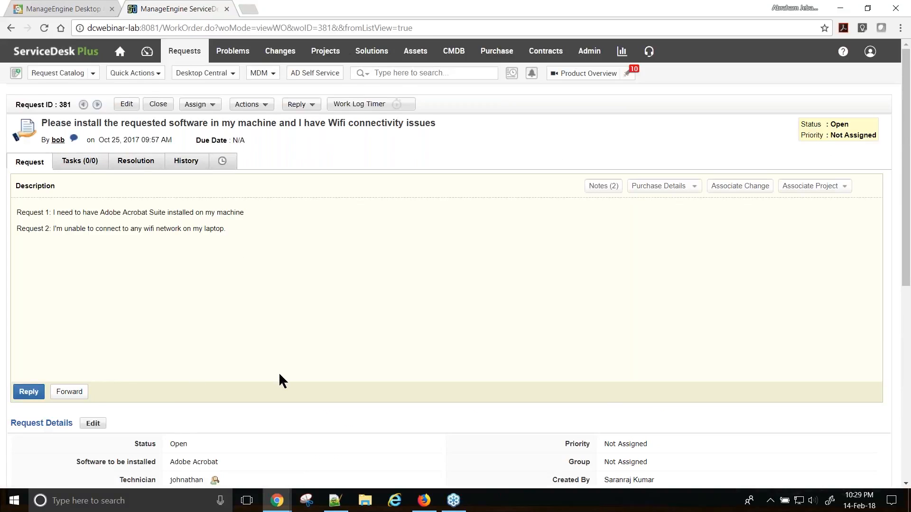
- Verify the new 12-minute entry in the Tasks tab's Work Log Details, then return to Desktop Central
{"action": "scroll", "coordinate": [278, 372], "scroll_direction": "down", "scroll_amount": 5}
{"action": "scroll", "coordinate": [224, 352], "scroll_direction": "up", "scroll_amount": 5}
{"action": "left_click", "coordinate": [85, 164]}
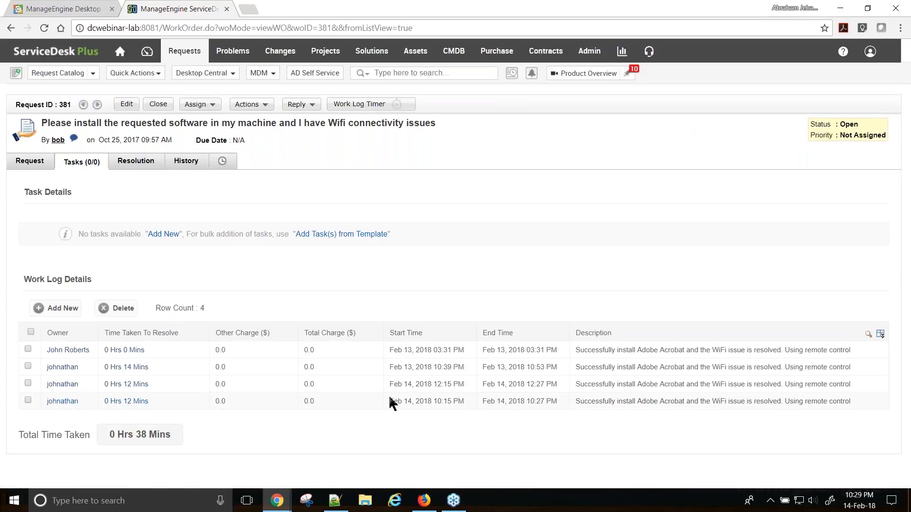
{"action": "left_click_drag", "start_coordinate": [390, 402], "coordinate": [551, 402]}
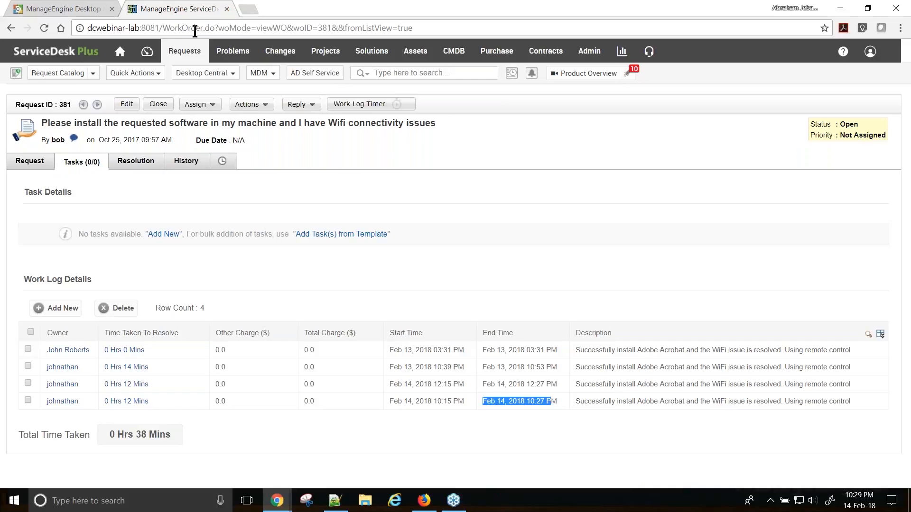
{"action": "left_click", "coordinate": [58, 11]}
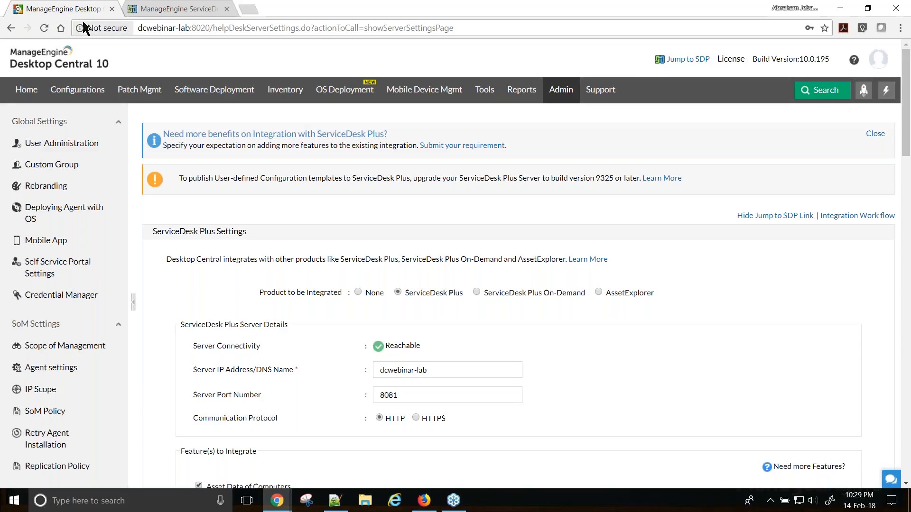
- Switch back to the Zoho Show slideshow and advance to slide 19, 'How Remote Control works?'
{"action": "key", "text": "alt+Tab"}
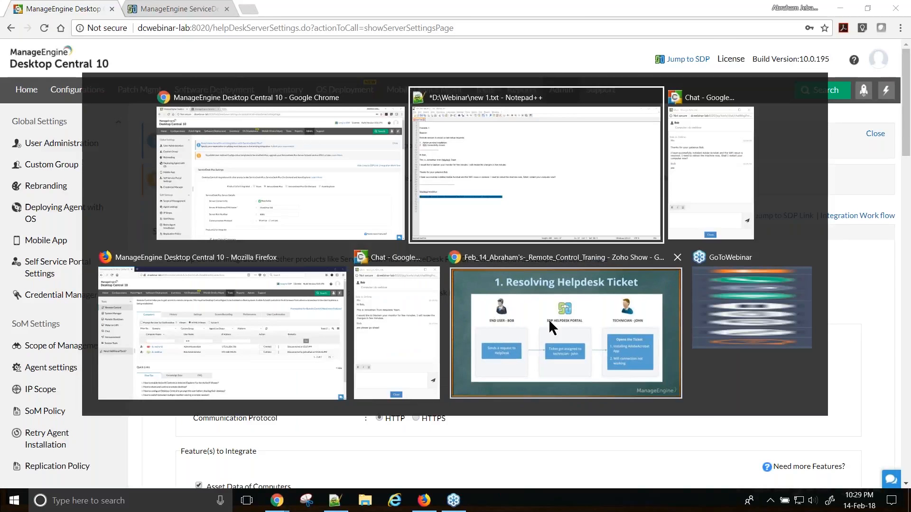
{"action": "left_click", "coordinate": [549, 318]}
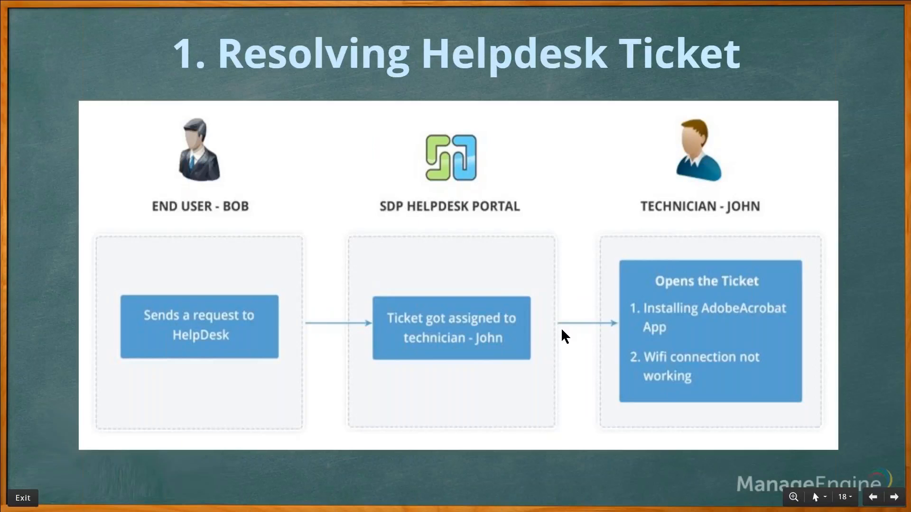
{"action": "key", "text": "Right"}
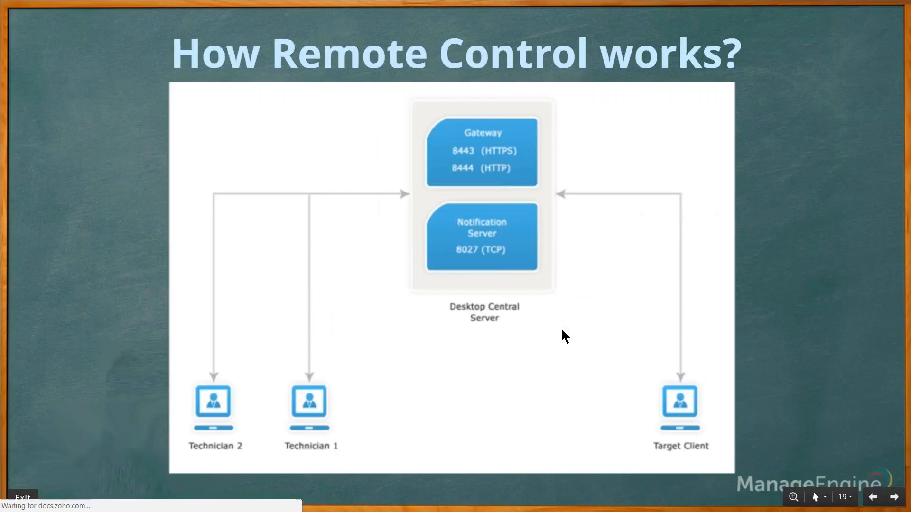
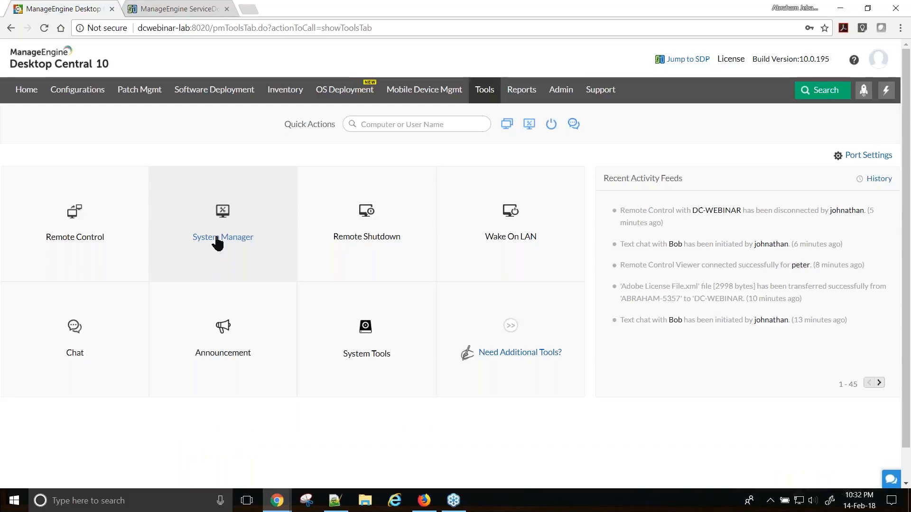
- Show the System Manager computer list and open the Admin page in a new tab
{"action": "left_click", "coordinate": [217, 240]}
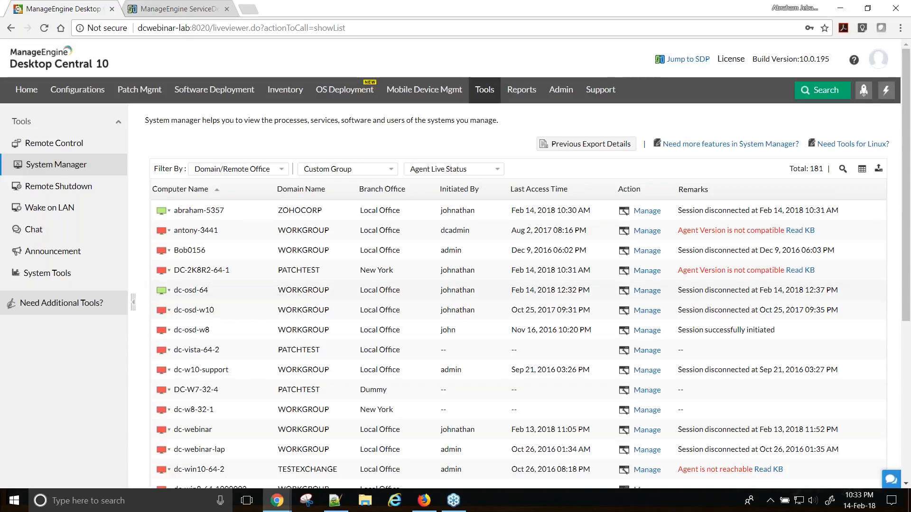
{"action": "right_click", "coordinate": [557, 95]}
{"action": "left_click", "coordinate": [588, 97]}
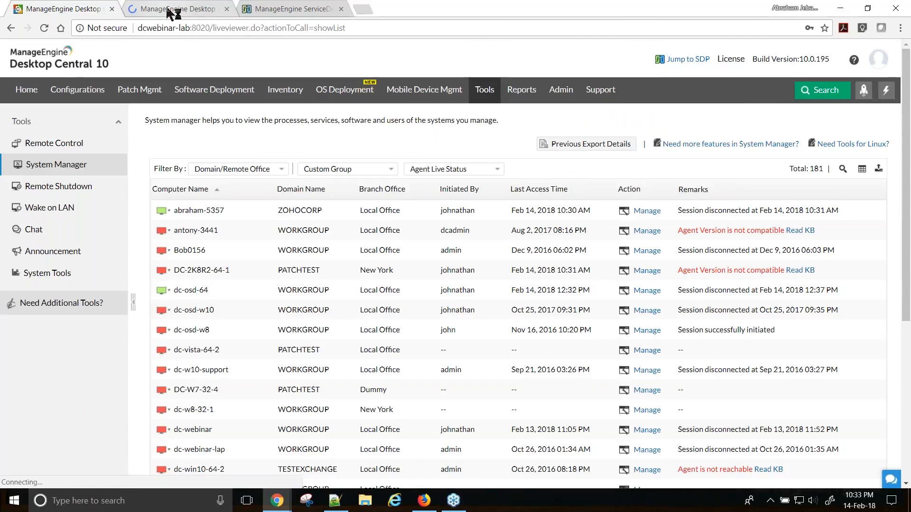
- View the Scope of Management computer list and its domain-name filter, then return to System Manager
{"action": "left_click", "coordinate": [171, 13]}
{"action": "left_click", "coordinate": [199, 161]}
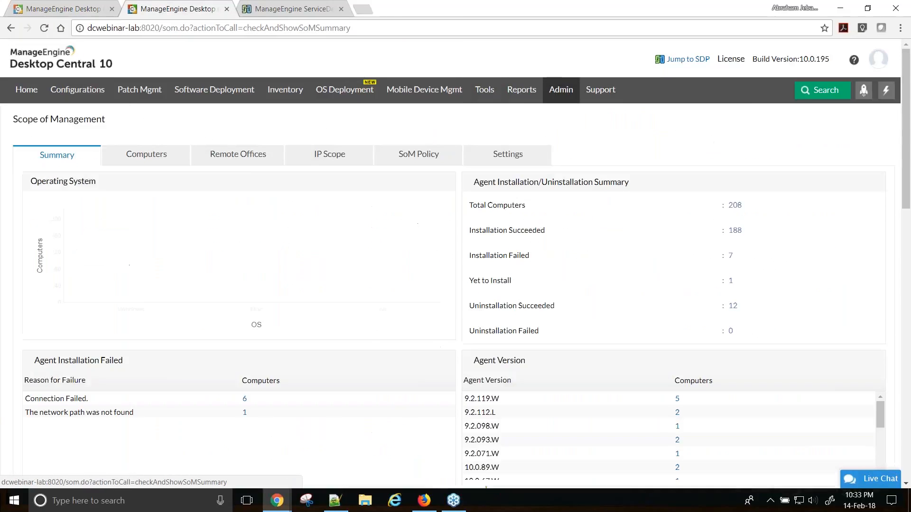
{"action": "left_click", "coordinate": [152, 158]}
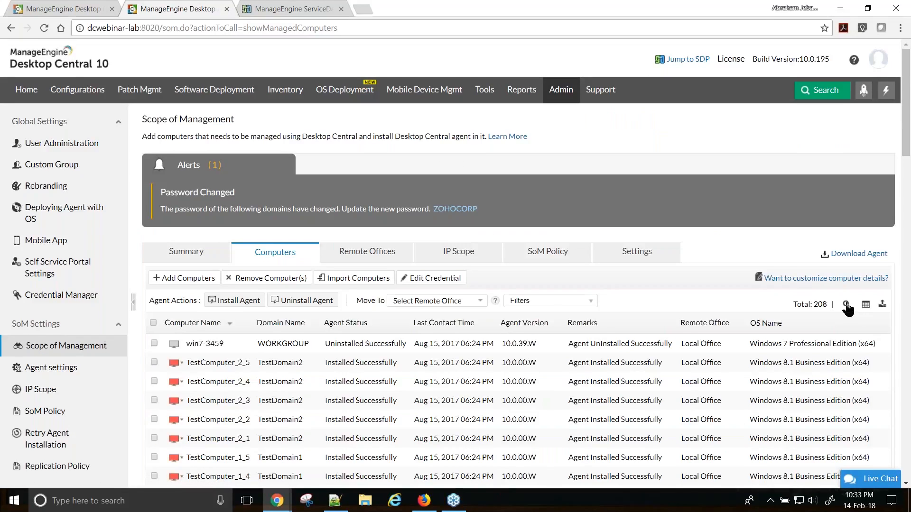
{"action": "left_click", "coordinate": [847, 305]}
{"action": "left_click", "coordinate": [279, 351]}
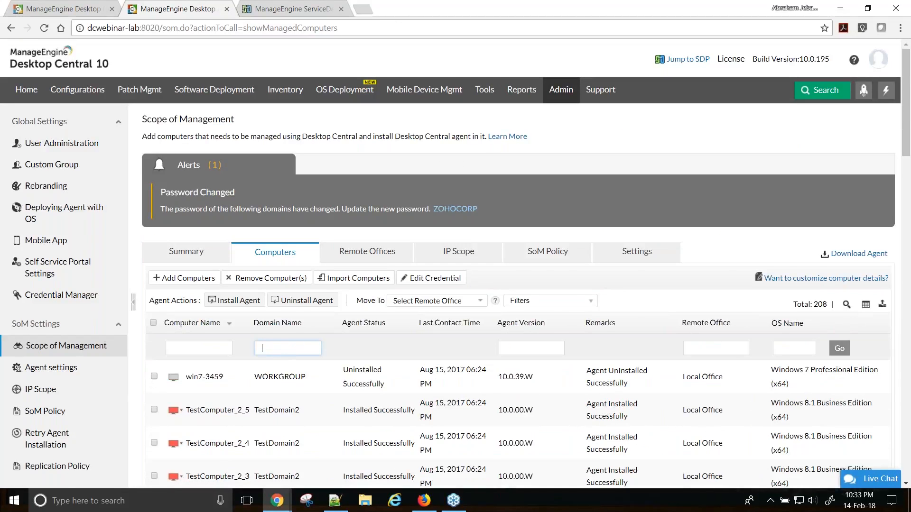
{"action": "left_click", "coordinate": [67, 7]}
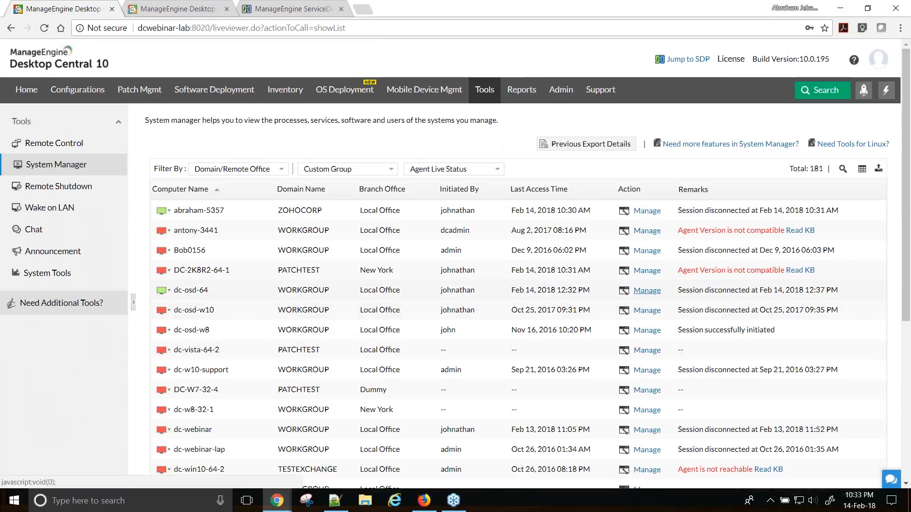
- Open dc-osd-64's processes in a maximized System Manager window, then list its 231 services
{"action": "left_click", "coordinate": [647, 290]}
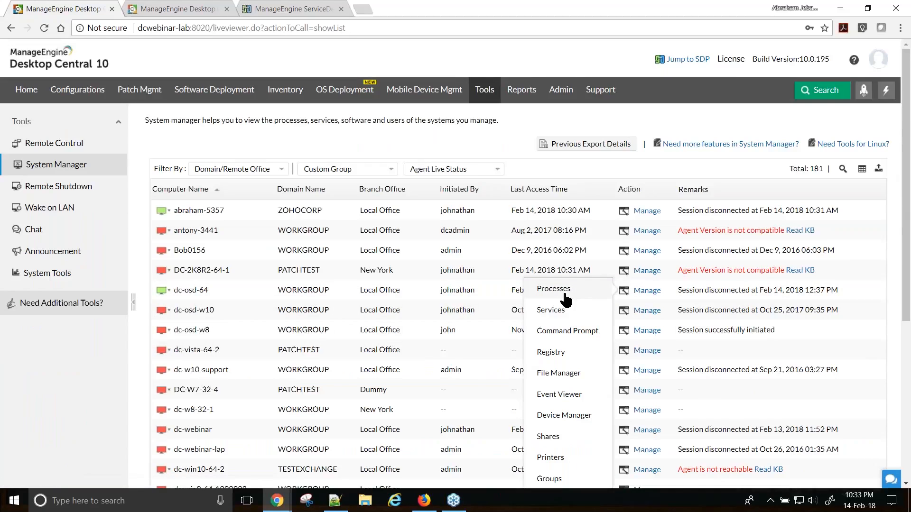
{"action": "scroll", "coordinate": [565, 299], "scroll_direction": "down", "scroll_amount": 3}
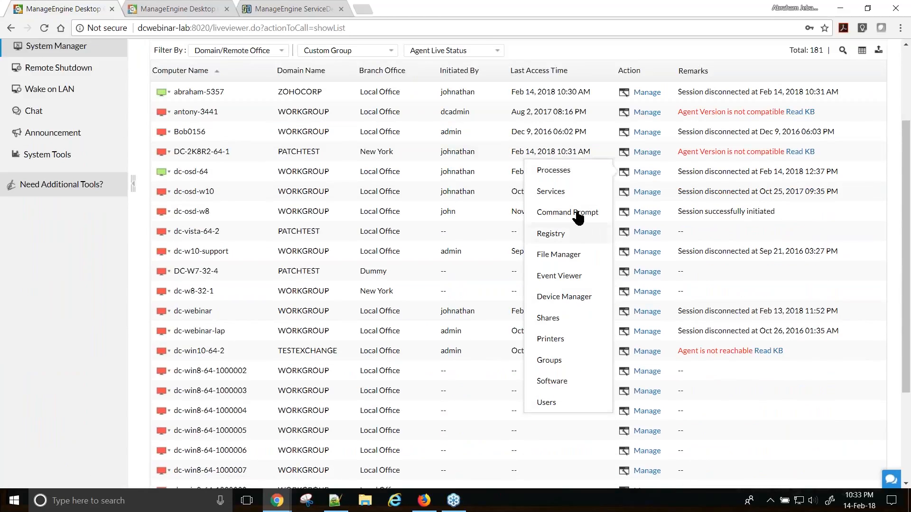
{"action": "left_click", "coordinate": [562, 174]}
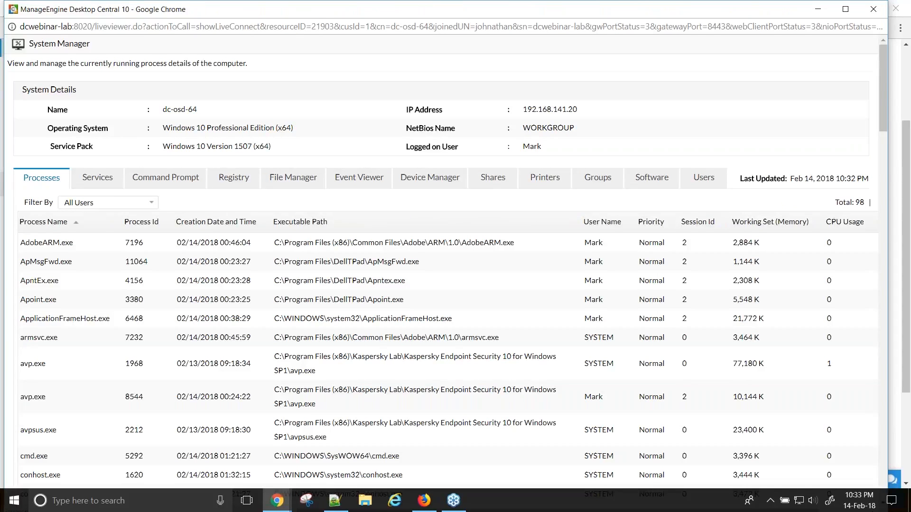
{"action": "left_click", "coordinate": [845, 9]}
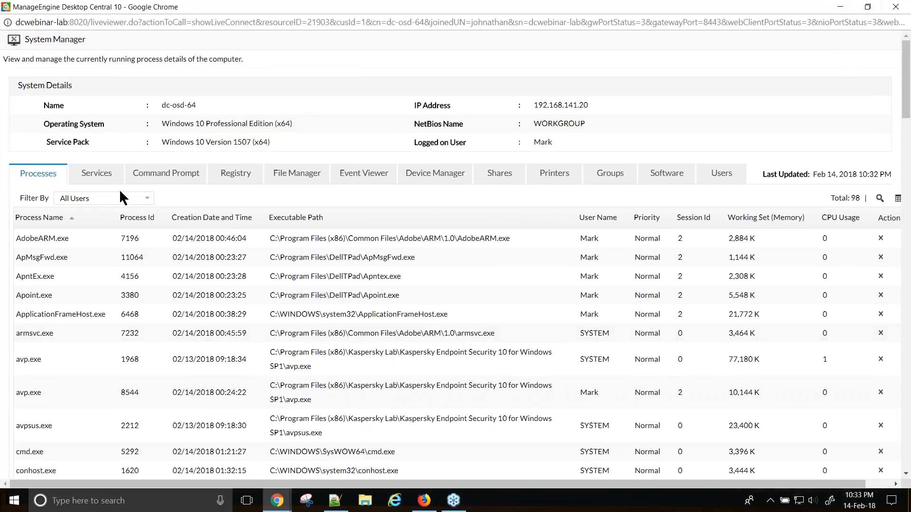
{"action": "left_click_drag", "start_coordinate": [415, 141], "coordinate": [535, 143]}
{"action": "left_click", "coordinate": [565, 138]}
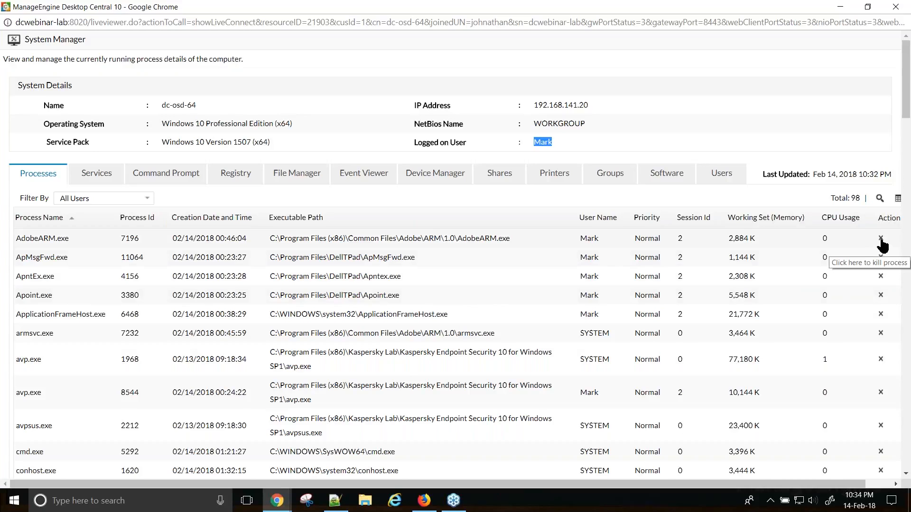
{"action": "left_click", "coordinate": [98, 175]}
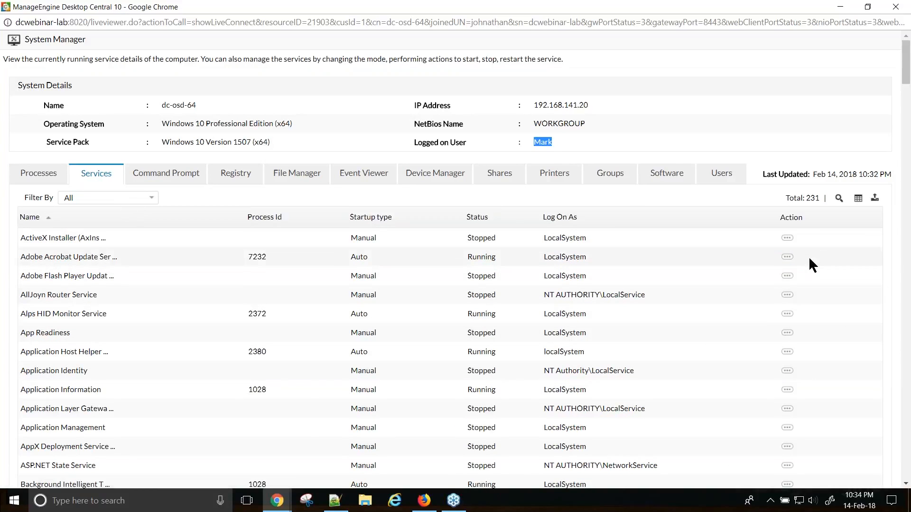
- Open a remote command prompt on dc-osd-64 running at C:\WINDOWS\system32>
{"action": "left_click", "coordinate": [787, 238]}
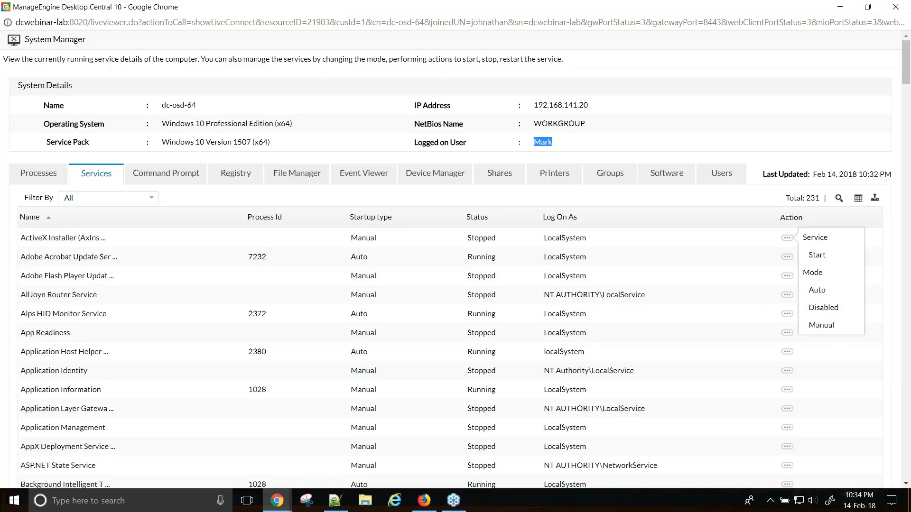
{"action": "left_click", "coordinate": [174, 186]}
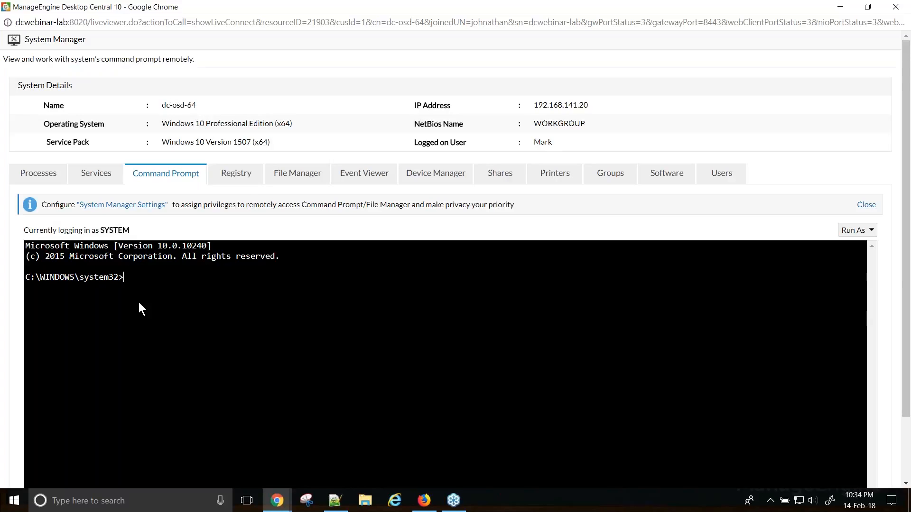
- Browse HKEY_CLASSES_ROOT in dc-osd-64's registry, then list its C:, D: and E: drives in File Manager
{"action": "left_click", "coordinate": [236, 172]}
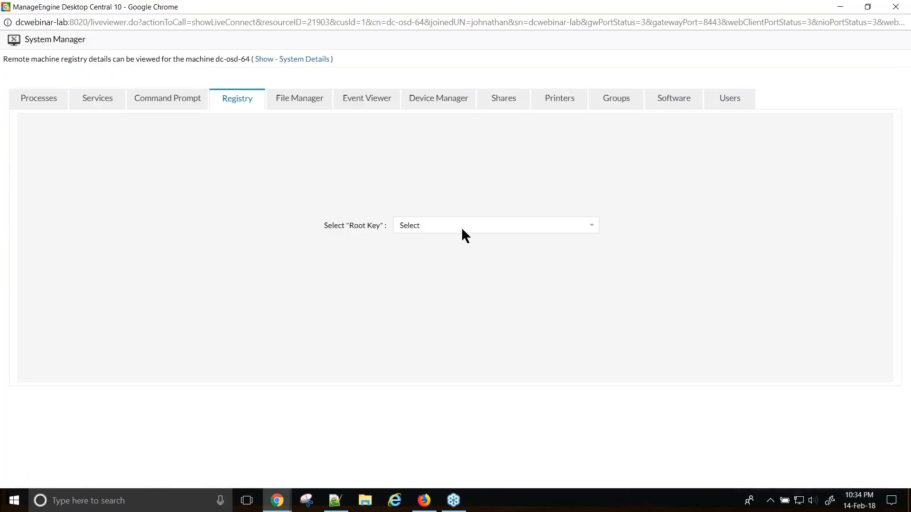
{"action": "left_click", "coordinate": [462, 226]}
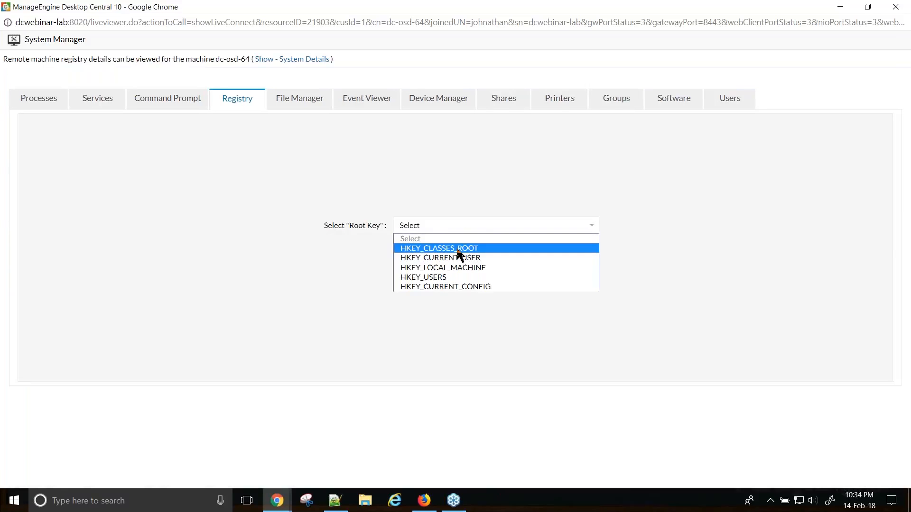
{"action": "left_click", "coordinate": [455, 246]}
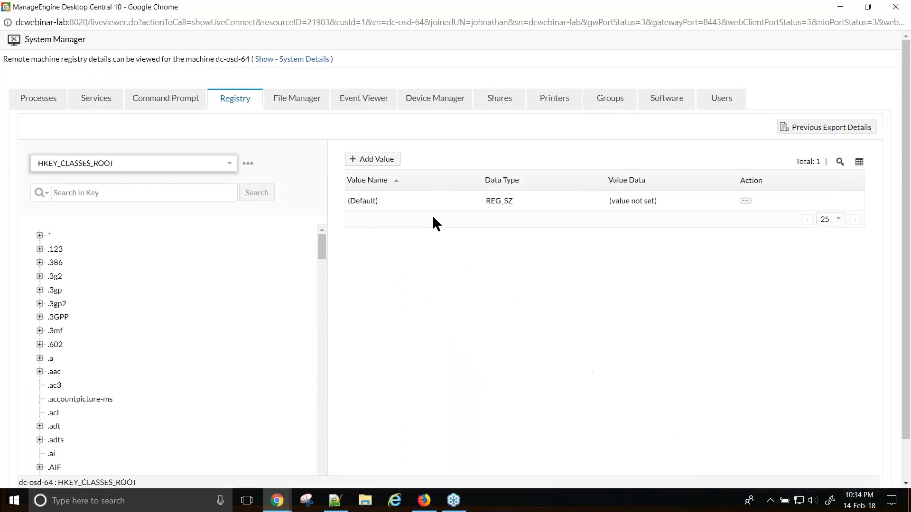
{"action": "left_click", "coordinate": [745, 201]}
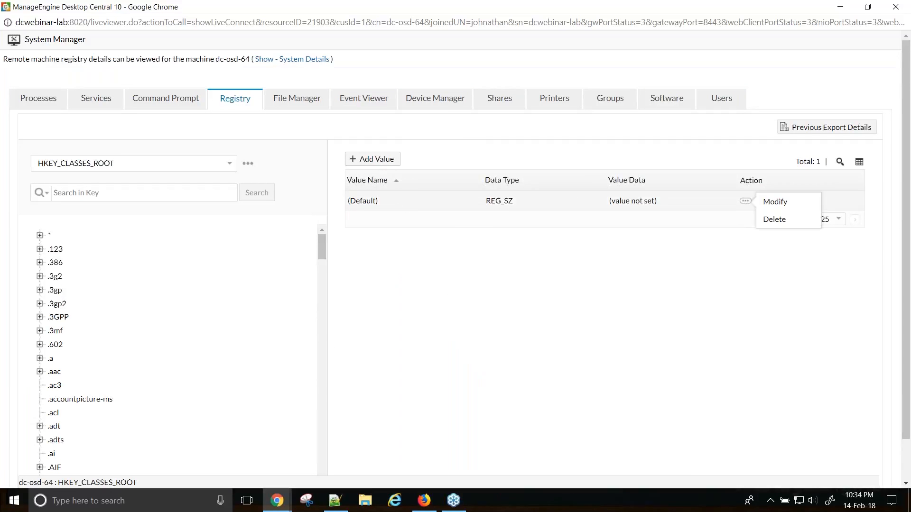
{"action": "left_click", "coordinate": [650, 298]}
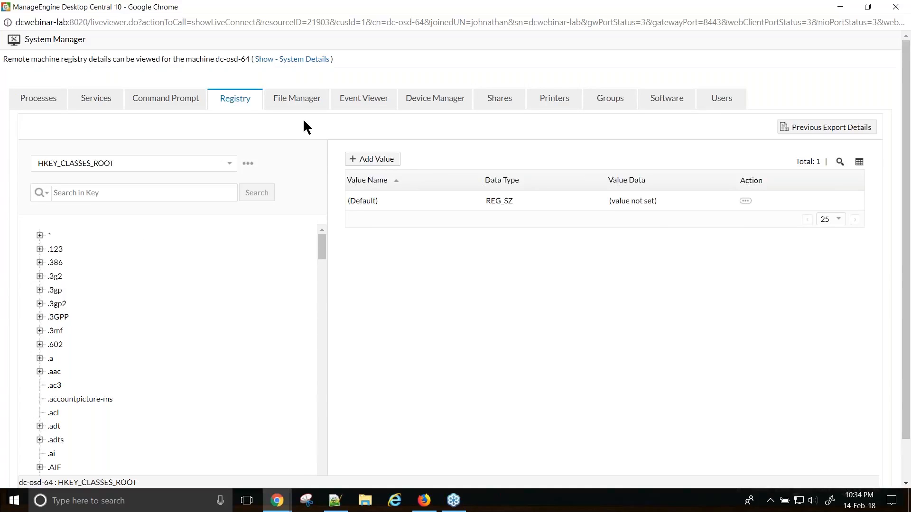
{"action": "left_click", "coordinate": [294, 99]}
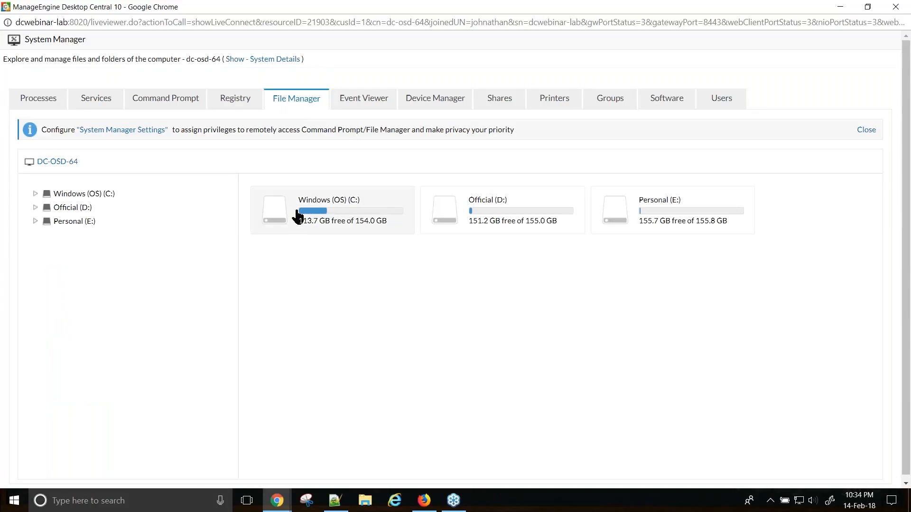
- Browse the Official (D:) and Personal (E:) drives, ending on the Windows (OS) (C:) contents
{"action": "left_click", "coordinate": [298, 214]}
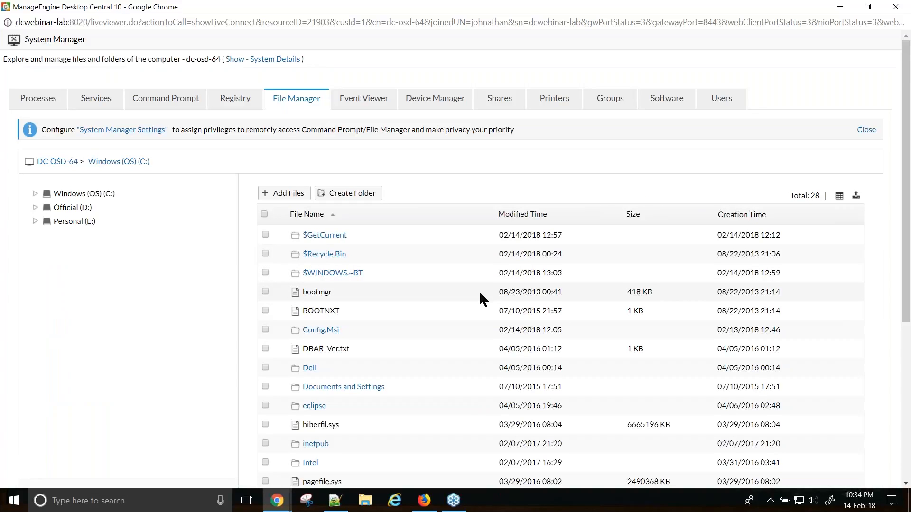
{"action": "left_click", "coordinate": [73, 207]}
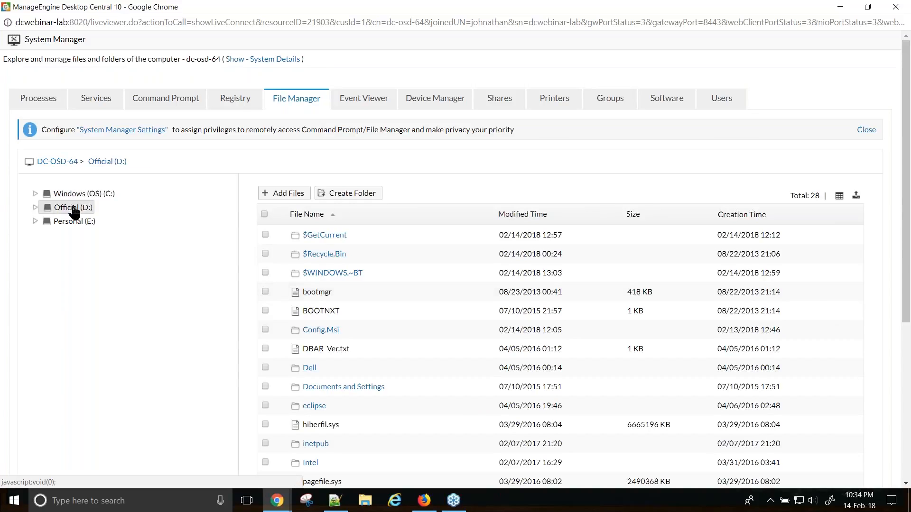
{"action": "left_click", "coordinate": [74, 222]}
{"action": "left_click", "coordinate": [79, 194]}
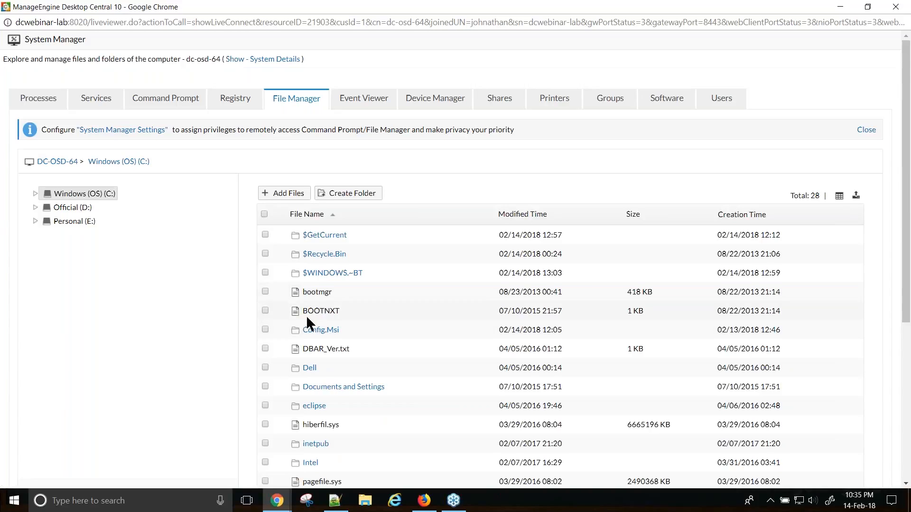
- Open the Add Files upload for C: and browse for a file, then cancel and close it
{"action": "left_click", "coordinate": [285, 199]}
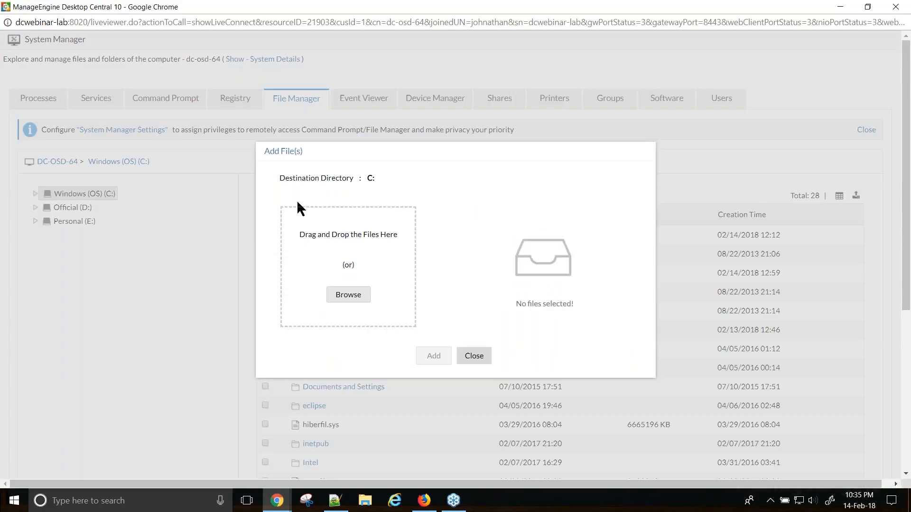
{"action": "left_click", "coordinate": [349, 294]}
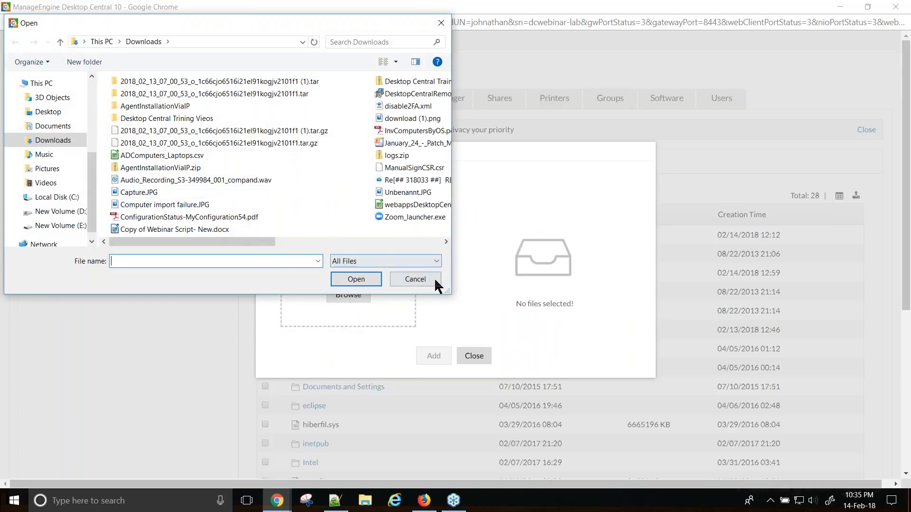
{"action": "left_click", "coordinate": [415, 280]}
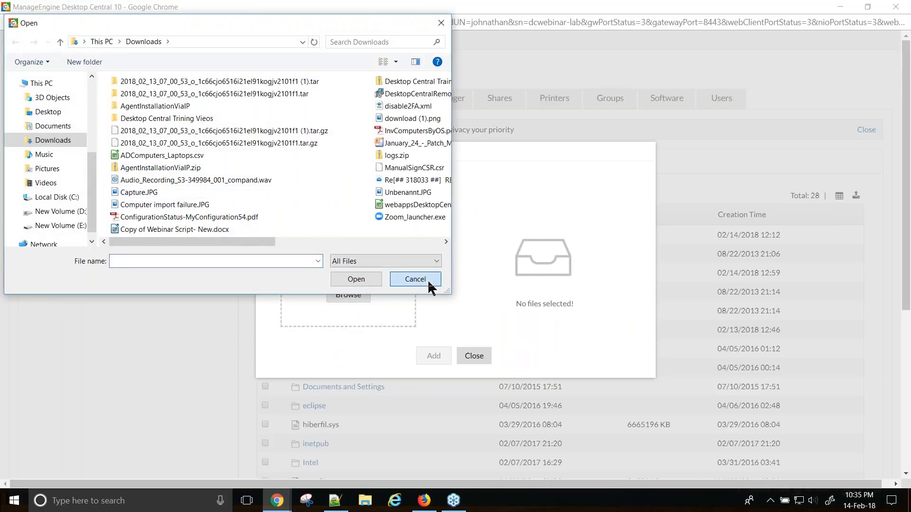
{"action": "left_click", "coordinate": [474, 355]}
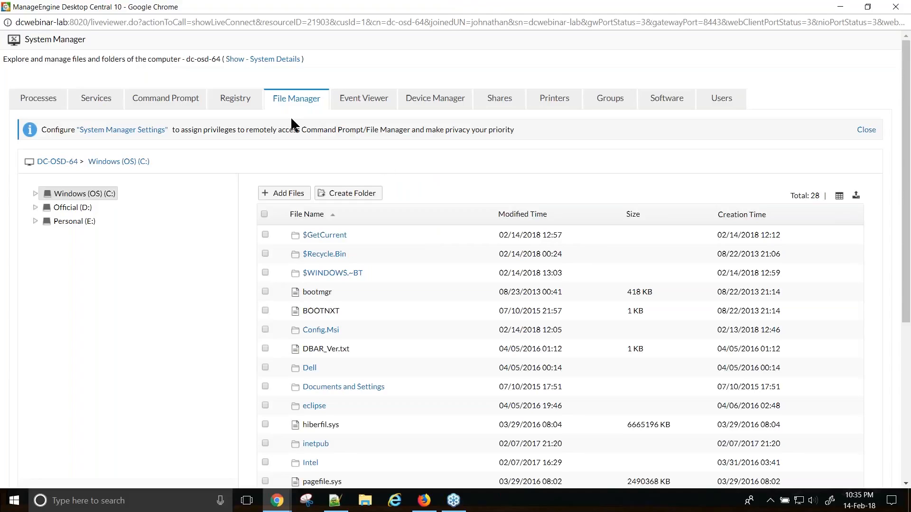
- Minimize dc-osd-64's System Manager window and go to the Admin settings page
{"action": "left_click", "coordinate": [164, 98]}
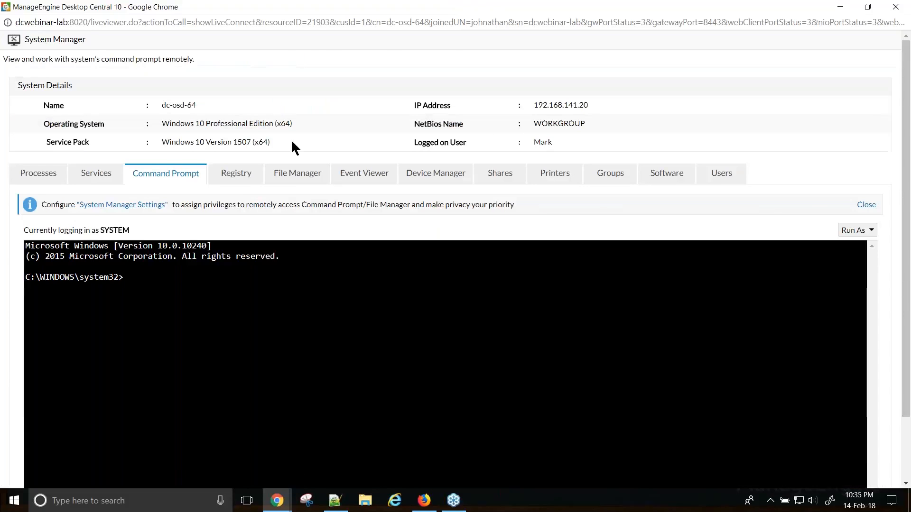
{"action": "left_click", "coordinate": [302, 174]}
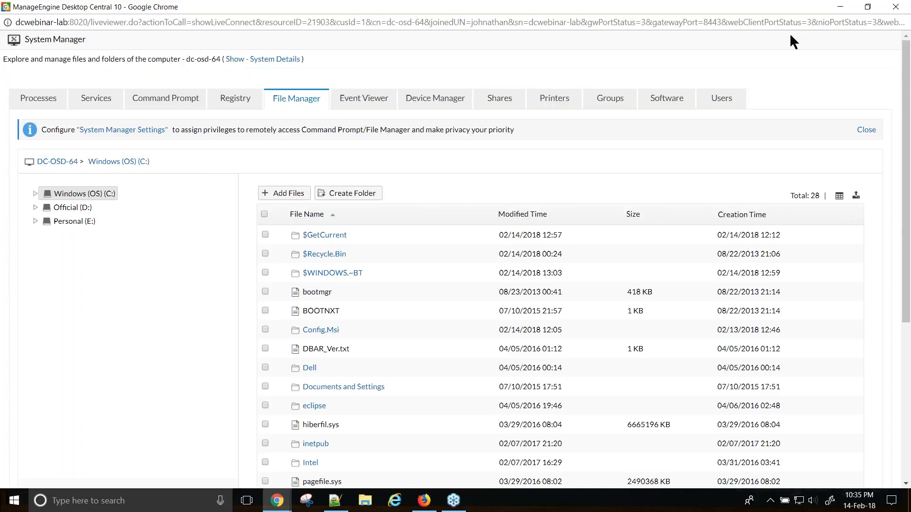
{"action": "left_click", "coordinate": [840, 7]}
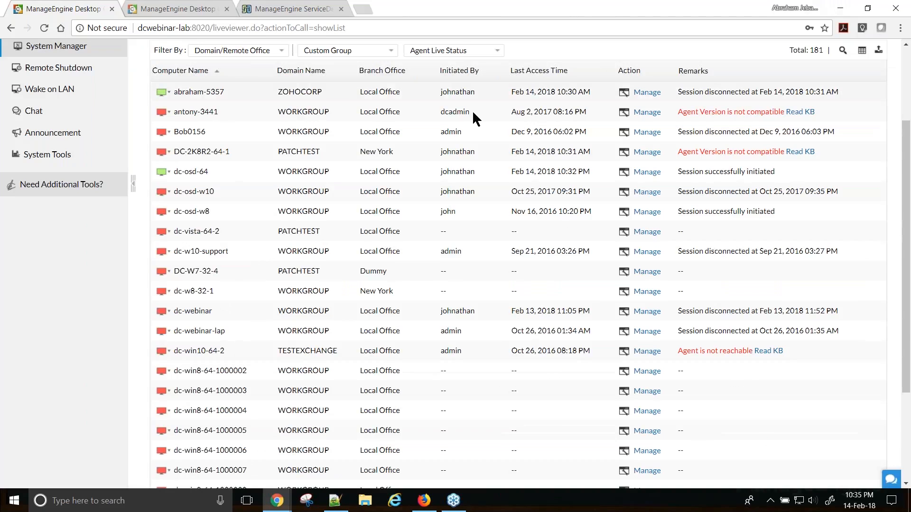
{"action": "scroll", "coordinate": [471, 143], "scroll_direction": "up", "scroll_amount": 3}
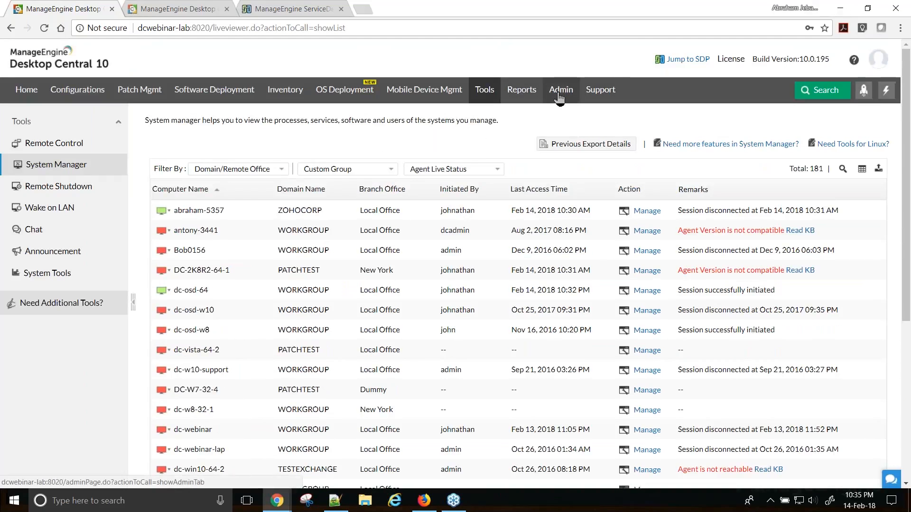
{"action": "left_click", "coordinate": [560, 97]}
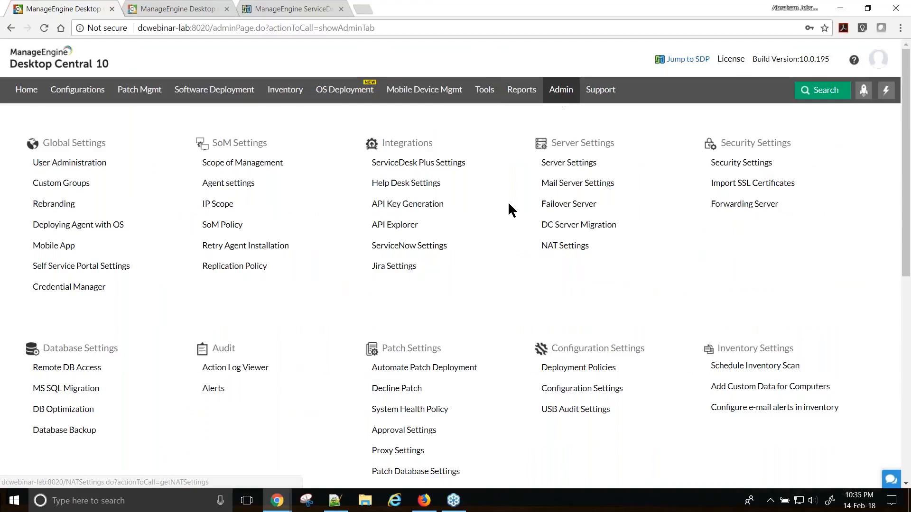
- Edit System Manager Settings, keeping File Manager and Command Prompt enabled for all users
{"action": "scroll", "coordinate": [511, 204], "scroll_direction": "down", "scroll_amount": 6}
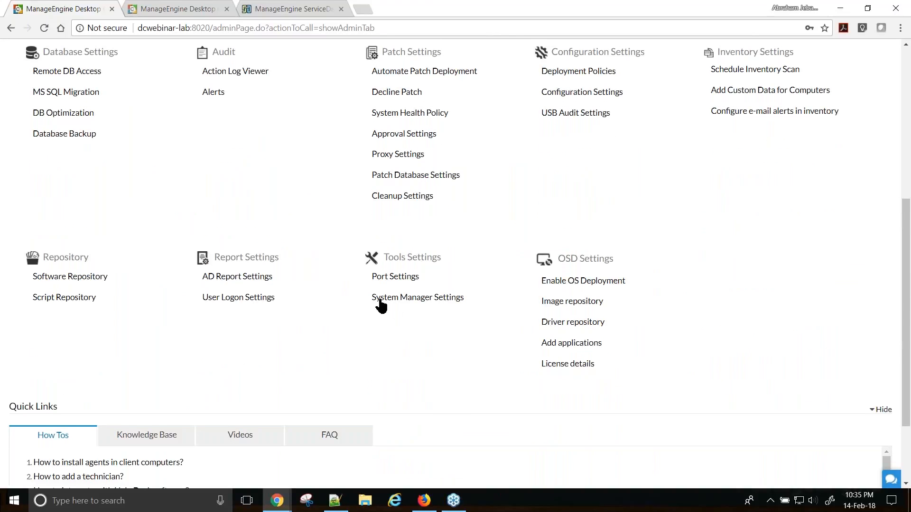
{"action": "left_click", "coordinate": [416, 300]}
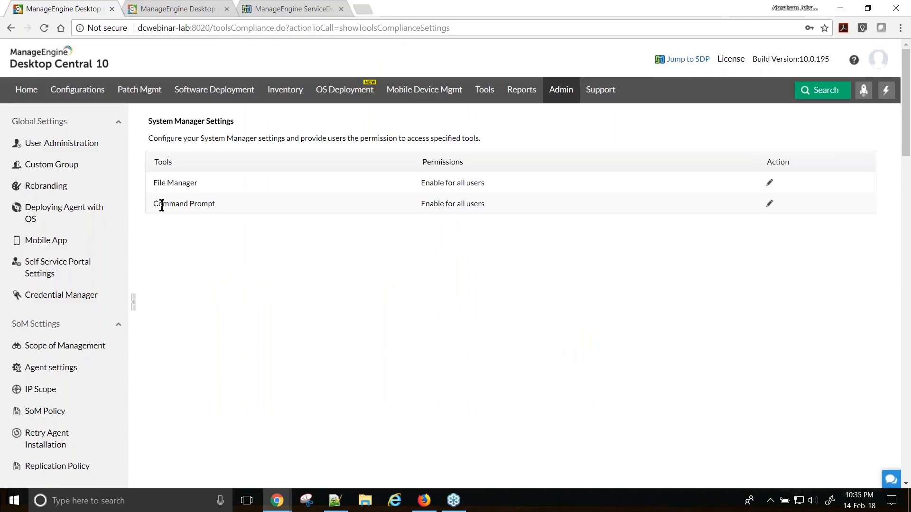
{"action": "left_click", "coordinate": [770, 185]}
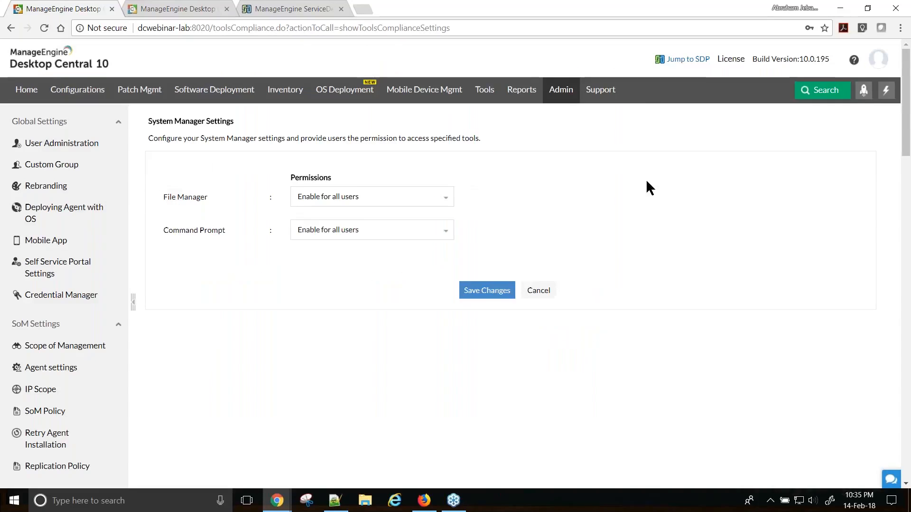
{"action": "left_click", "coordinate": [360, 198]}
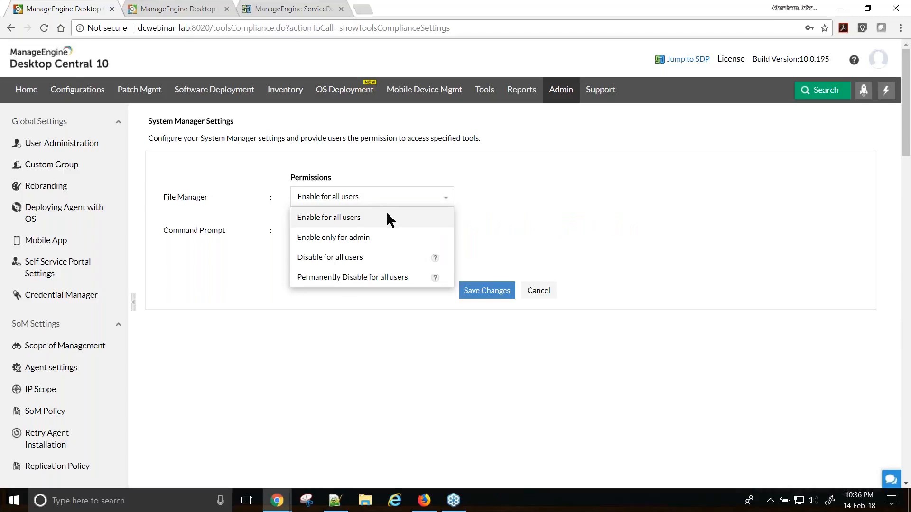
{"action": "left_click", "coordinate": [554, 204]}
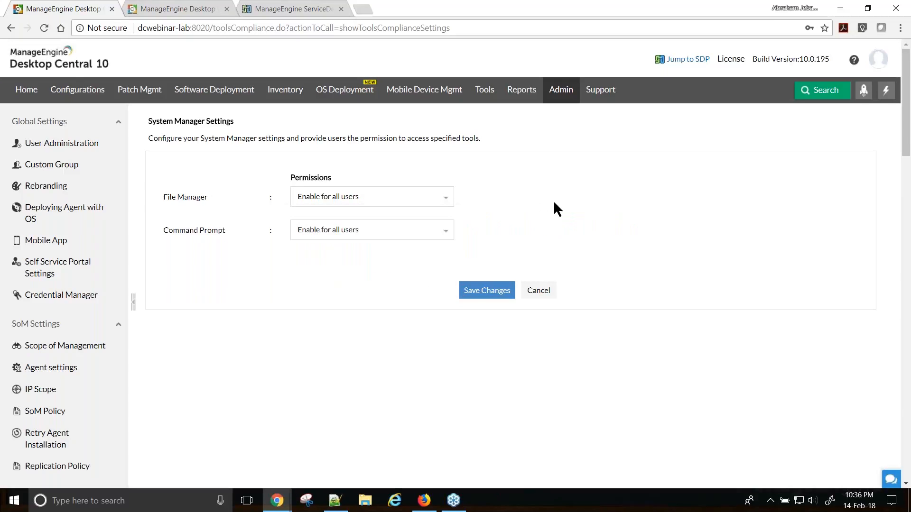
{"action": "left_click", "coordinate": [372, 231]}
{"action": "left_click", "coordinate": [583, 212]}
{"action": "key", "text": "alt+Tab"}
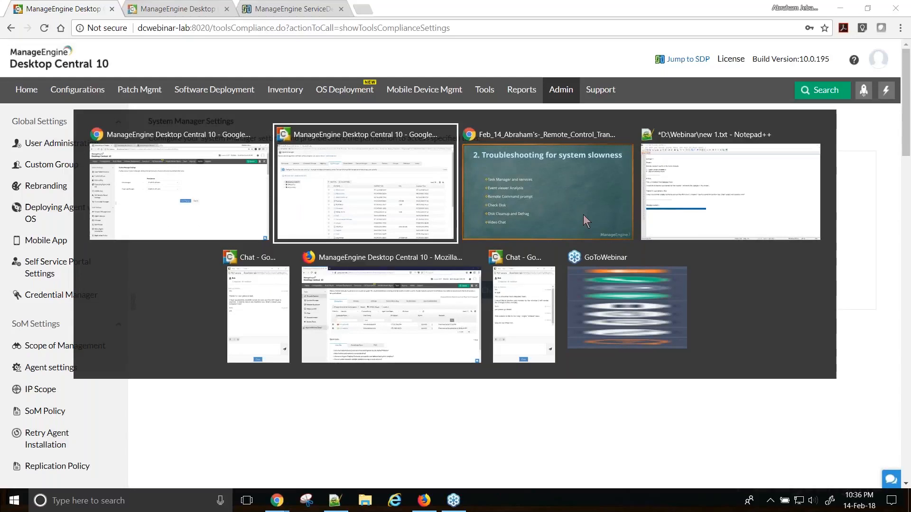
- Check dc-osd-64's event log filter options, then view Device Manager's 24 devices and 116 drivers
{"action": "left_click", "coordinate": [383, 206]}
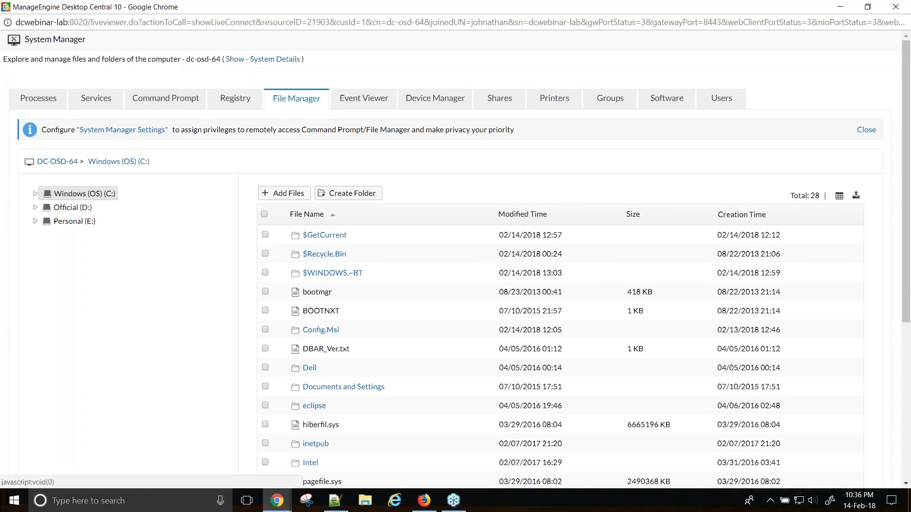
{"action": "left_click", "coordinate": [357, 101]}
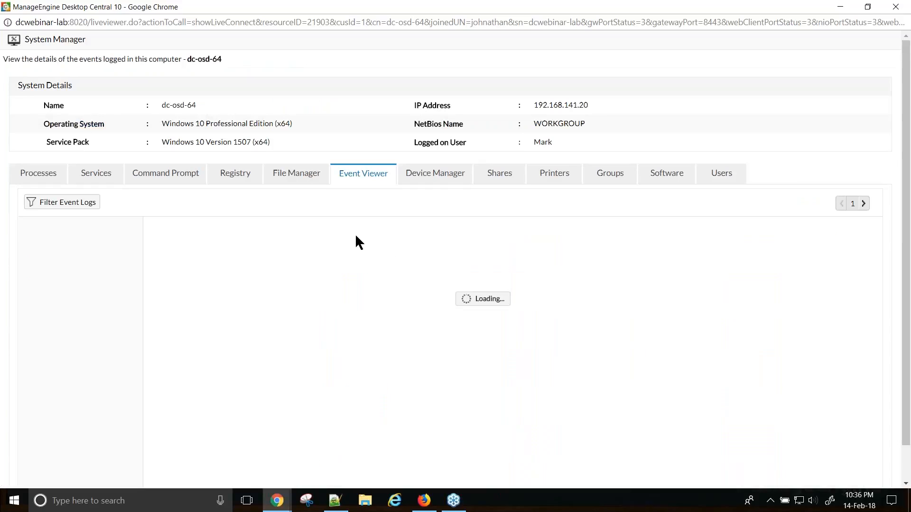
{"action": "left_click", "coordinate": [71, 207]}
{"action": "left_click", "coordinate": [410, 251]}
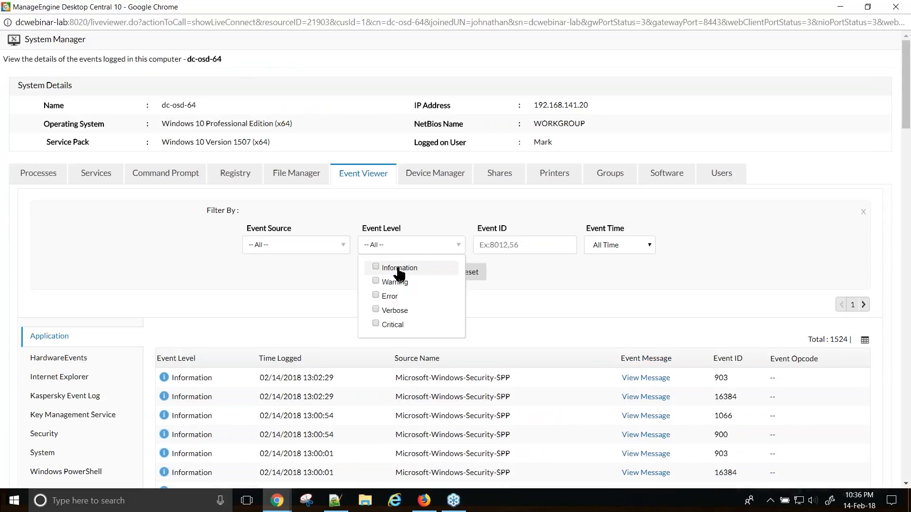
{"action": "left_click", "coordinate": [445, 182]}
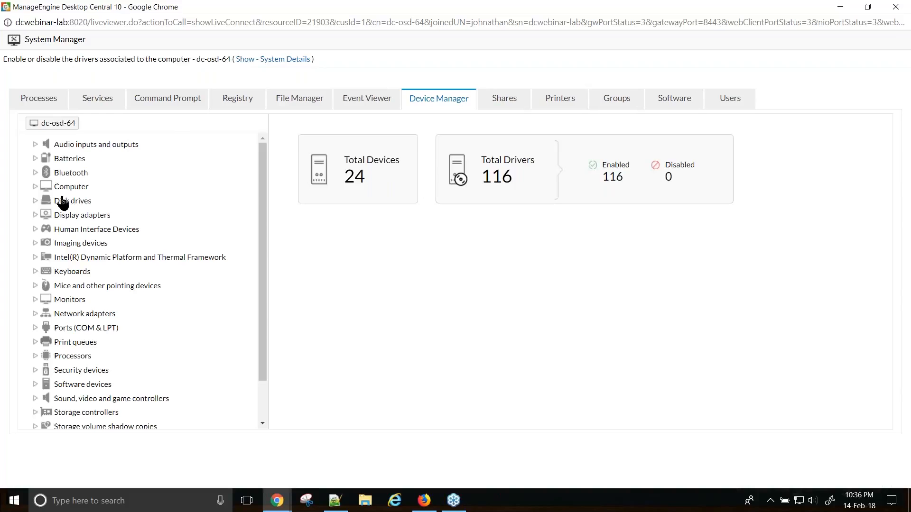
- Inspect the ACPI x64-based PC device, then dc-osd-64's shares, printers and local groups
{"action": "left_click", "coordinate": [35, 187]}
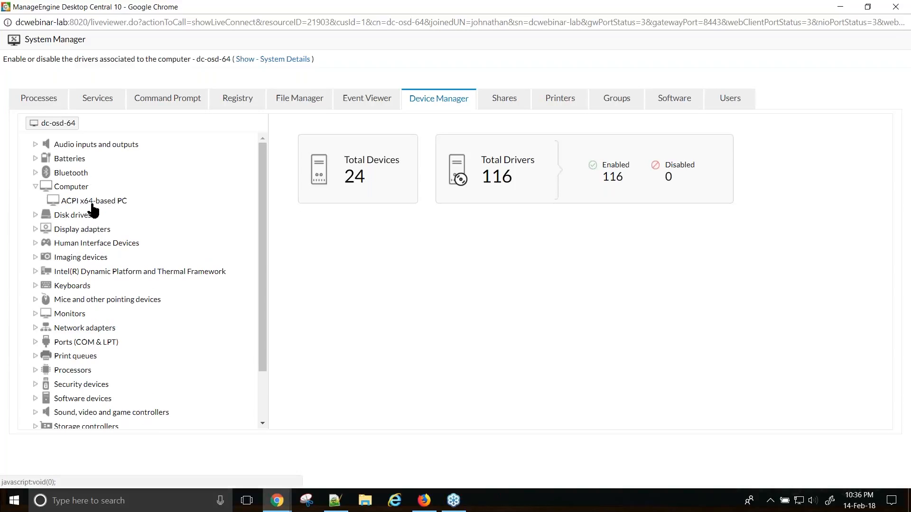
{"action": "left_click", "coordinate": [93, 202]}
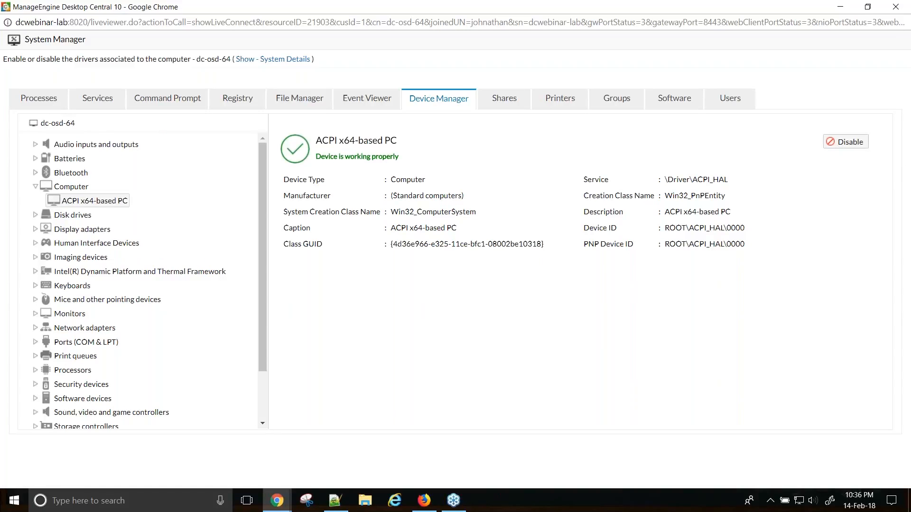
{"action": "left_click", "coordinate": [498, 100]}
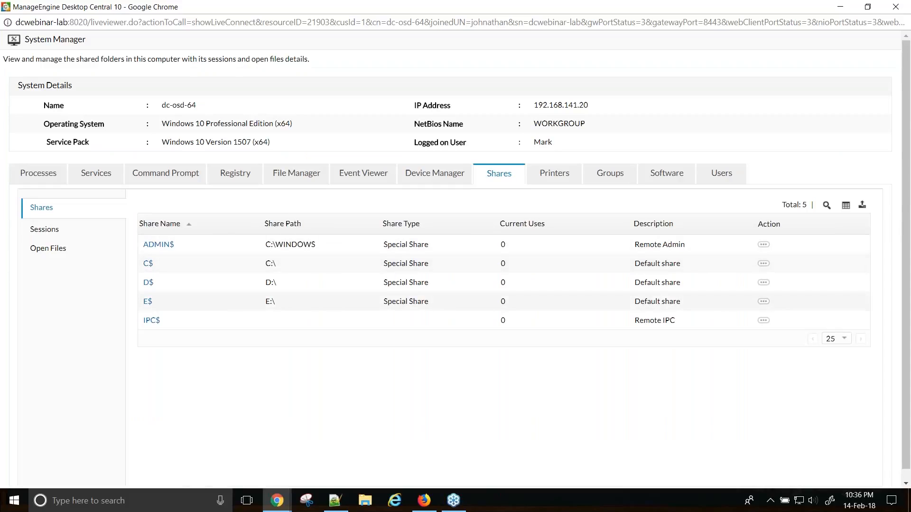
{"action": "left_click", "coordinate": [555, 176]}
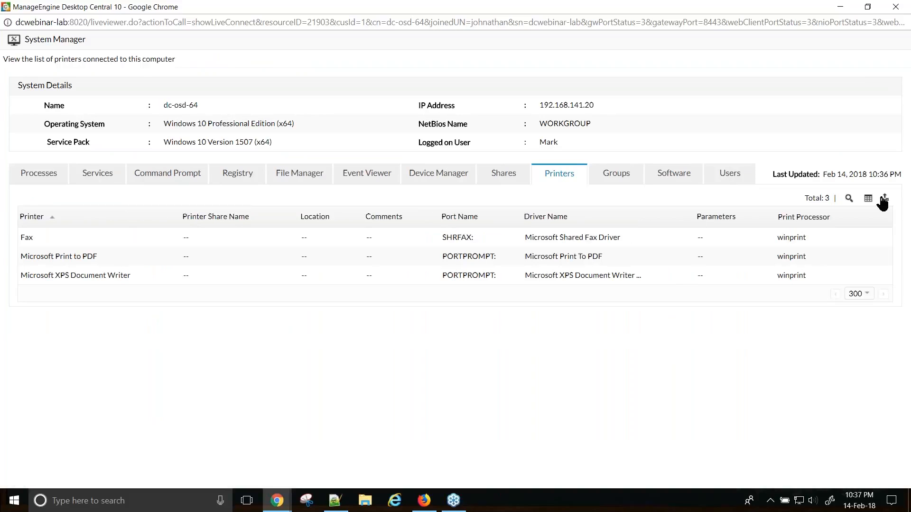
{"action": "left_click", "coordinate": [623, 180]}
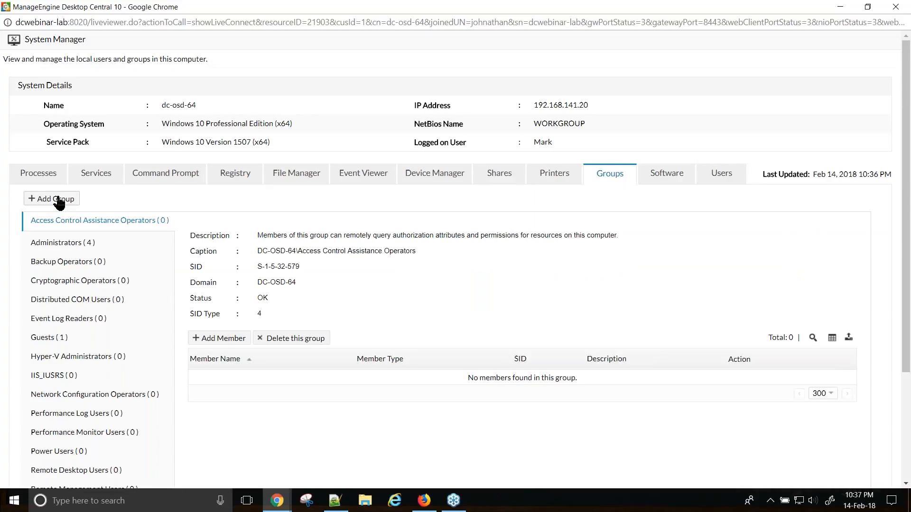
- Review the Administrators group members, installed software and user accounts, including the admin's Active status
{"action": "left_click", "coordinate": [71, 243]}
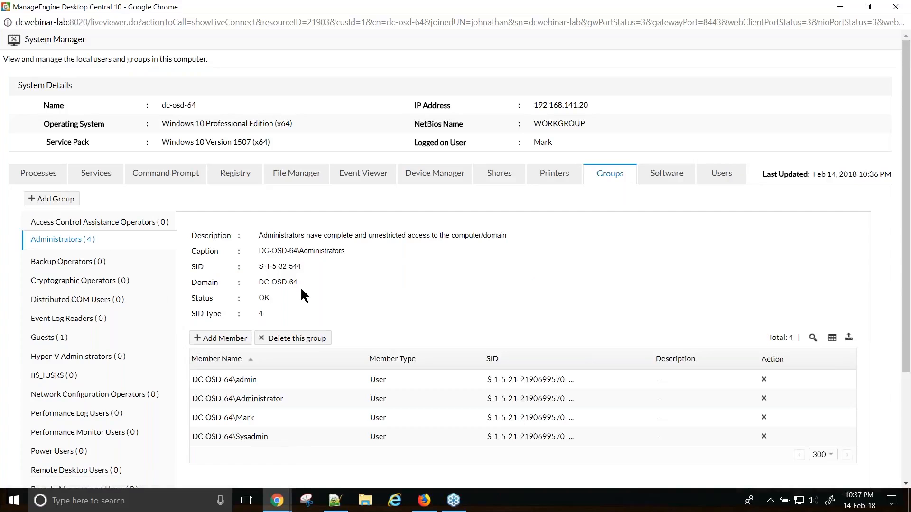
{"action": "left_click", "coordinate": [664, 180]}
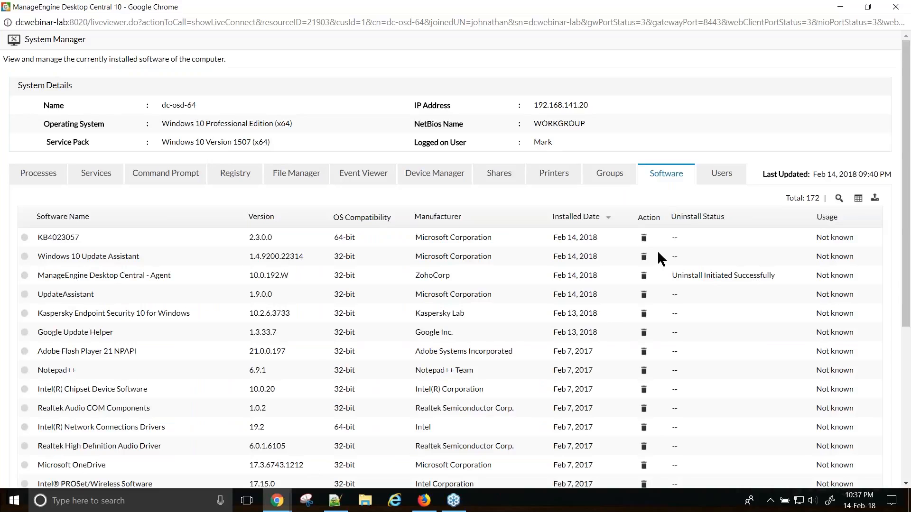
{"action": "left_click", "coordinate": [724, 177]}
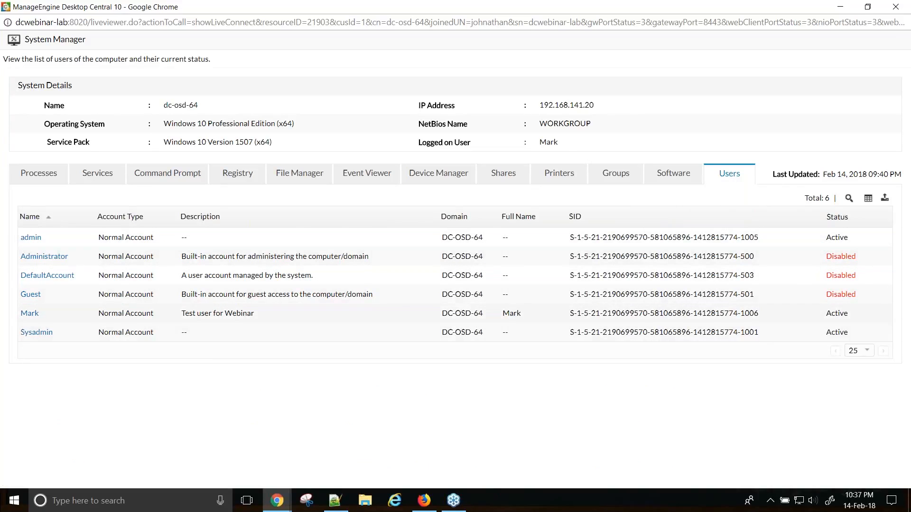
{"action": "double_click", "coordinate": [827, 237]}
{"action": "left_click", "coordinate": [778, 403]}
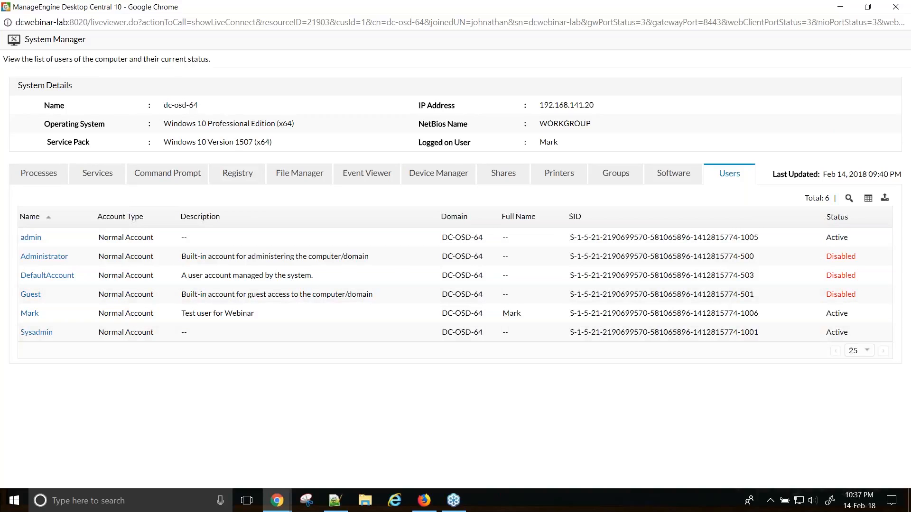
- Glance at services and finish on dc-osd-64's 108 running processes
{"action": "left_click", "coordinate": [38, 175]}
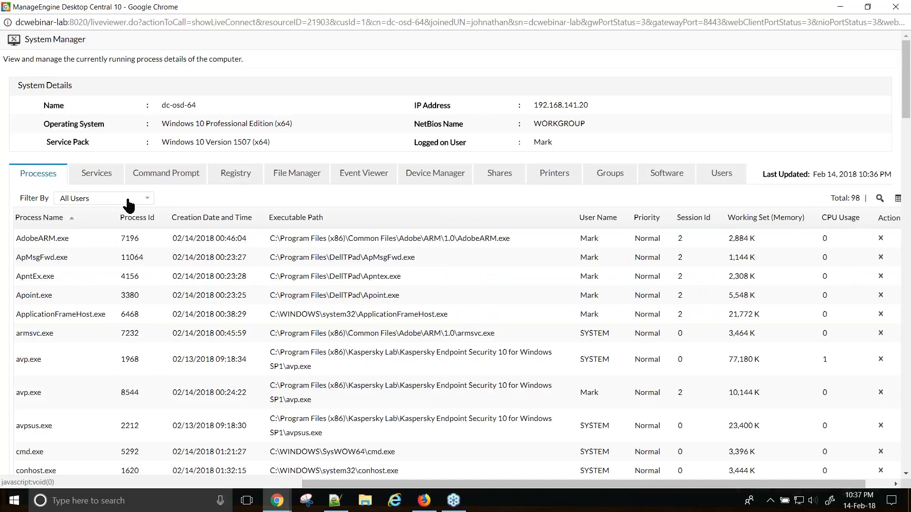
{"action": "left_click", "coordinate": [112, 176]}
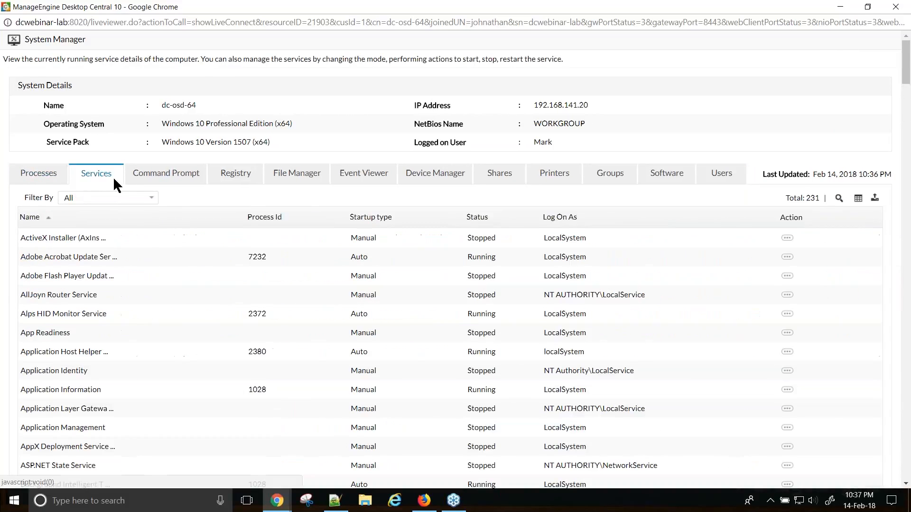
{"action": "left_click", "coordinate": [38, 173]}
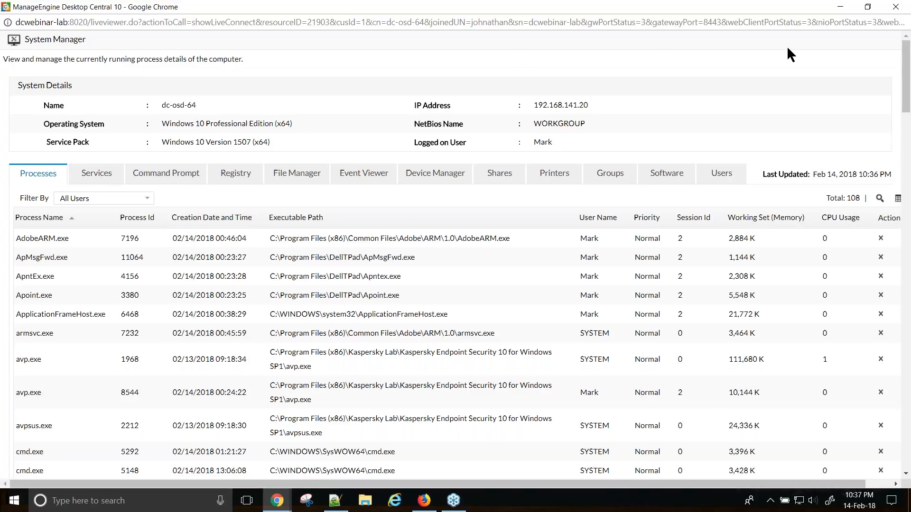
- Close System Manager and open Bob Machine Diagnose for modification from Tools > System Tools
{"action": "left_click", "coordinate": [894, 8]}
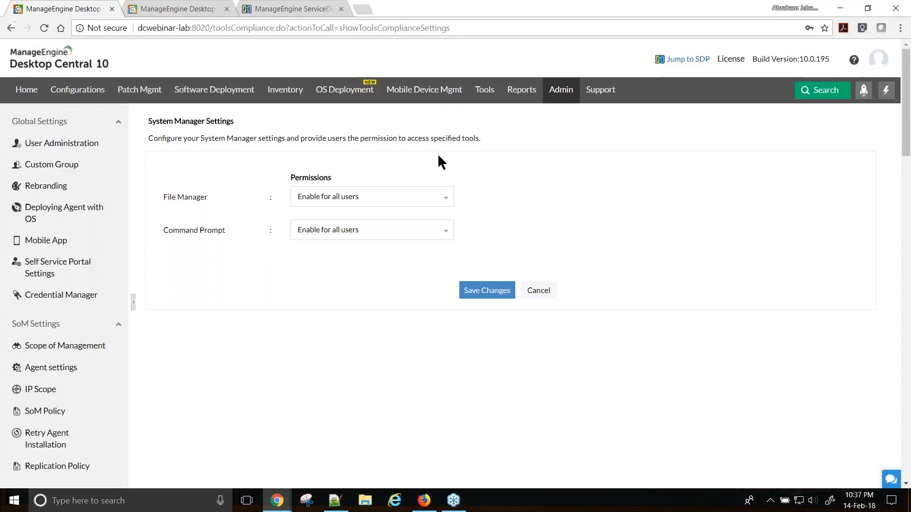
{"action": "left_click", "coordinate": [485, 91]}
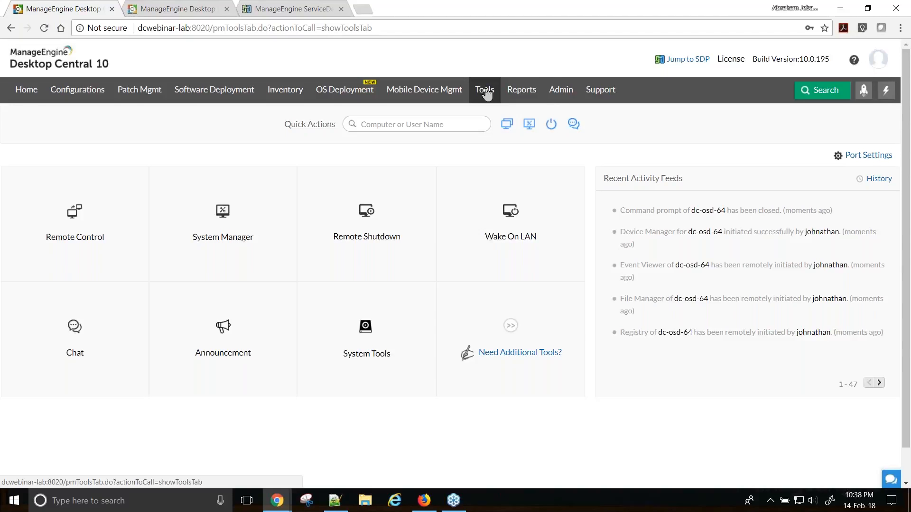
{"action": "left_click", "coordinate": [366, 361]}
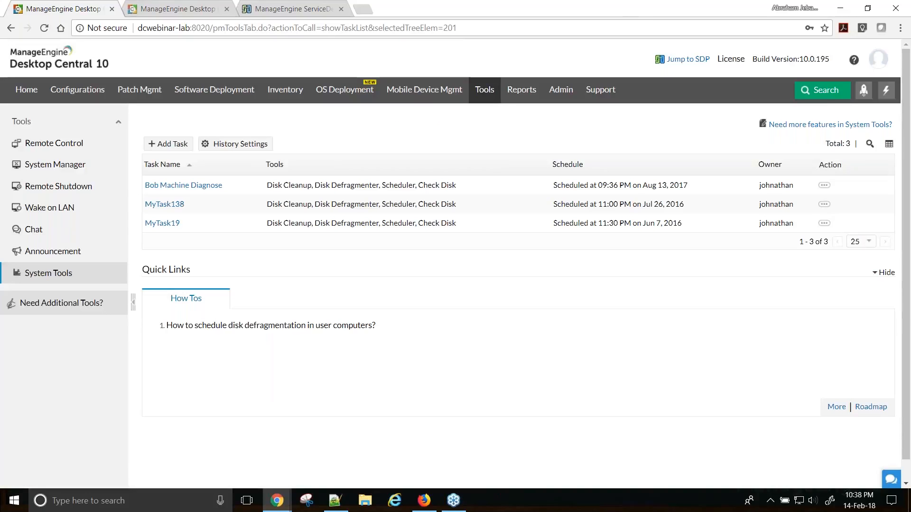
{"action": "left_click", "coordinate": [824, 187]}
{"action": "left_click", "coordinate": [785, 187]}
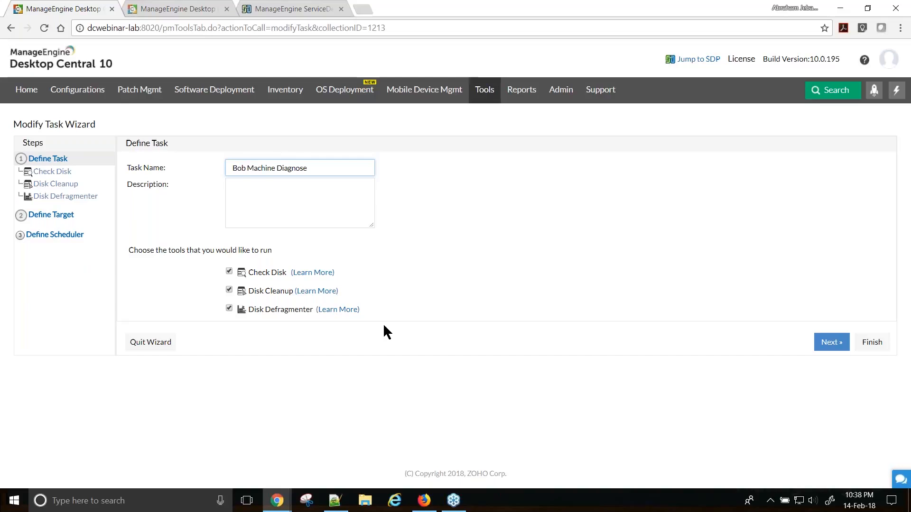
- Reach the Check Disk step, keeping volume C with verbose, fix-errors and quick check on
{"action": "left_click", "coordinate": [40, 174]}
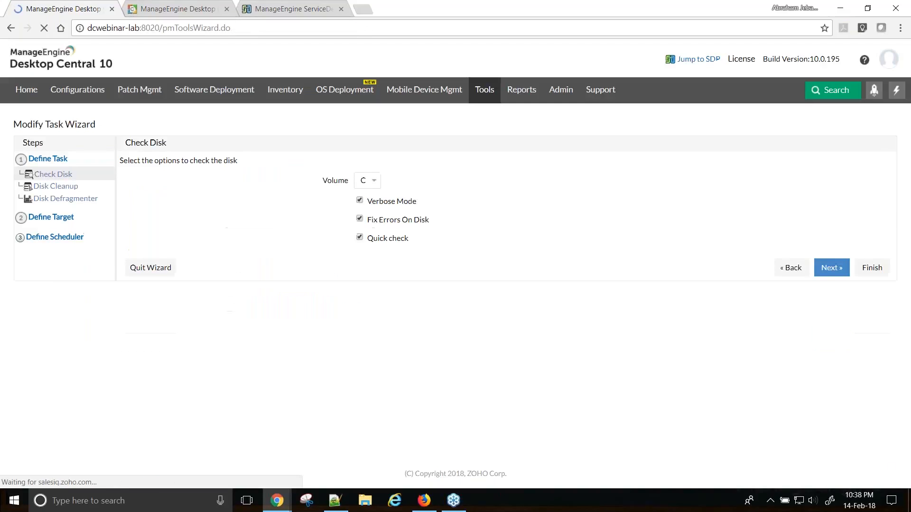
{"action": "left_click", "coordinate": [40, 162]}
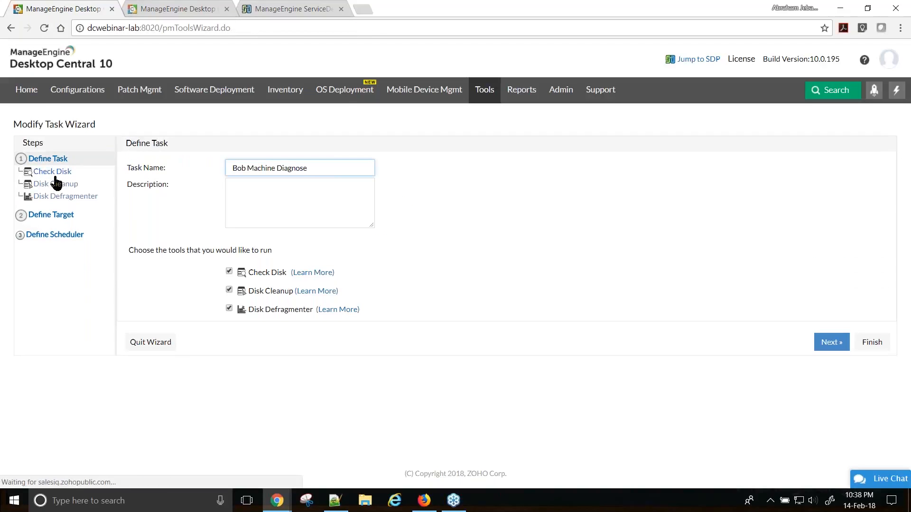
{"action": "left_click", "coordinate": [831, 342]}
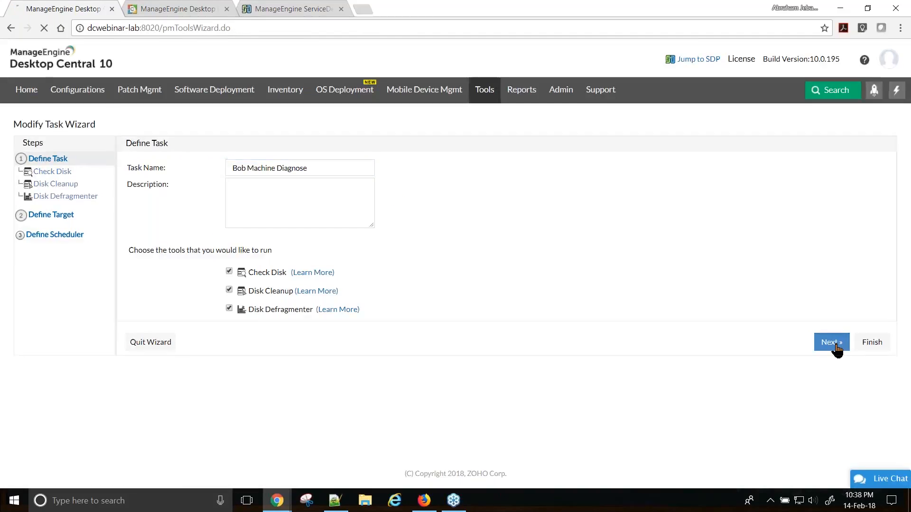
{"action": "left_click", "coordinate": [375, 184]}
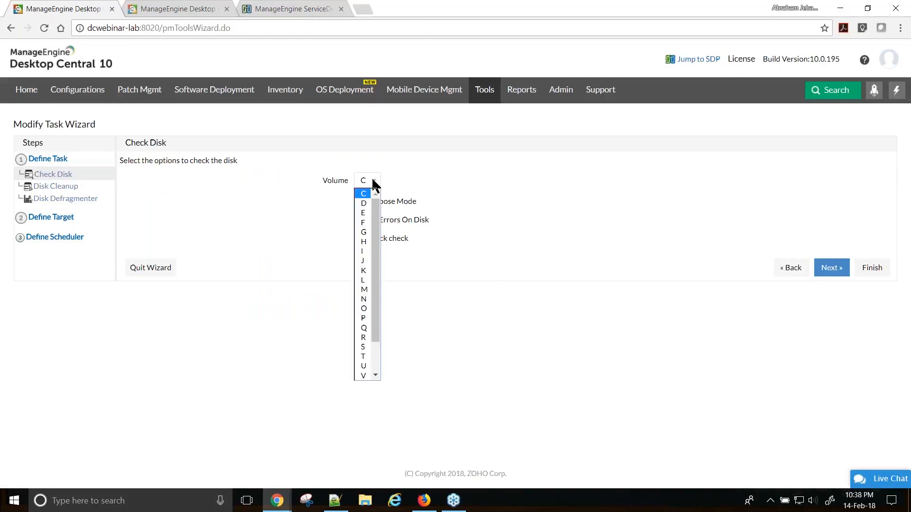
{"action": "left_click", "coordinate": [488, 205]}
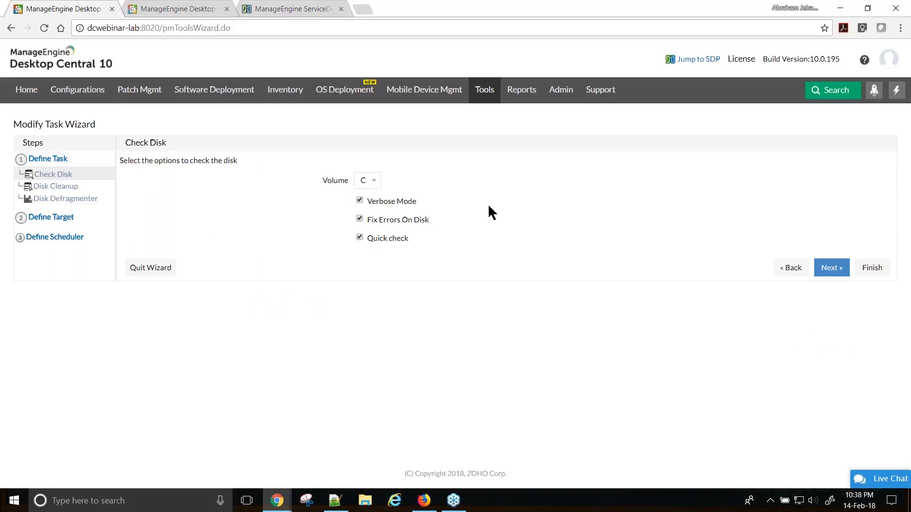
{"action": "left_click", "coordinate": [370, 183]}
{"action": "left_click", "coordinate": [491, 175]}
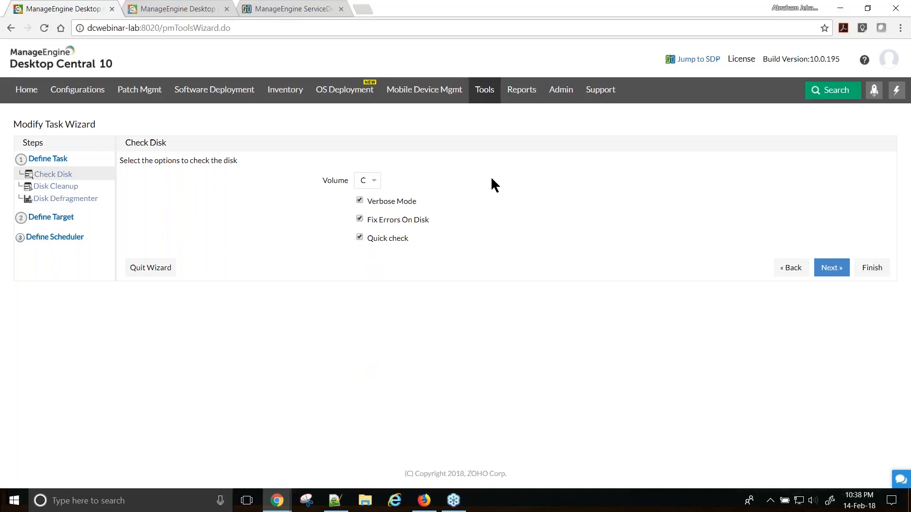
- Move to Disk Cleanup and review its file categories, leaving every category ticked
{"action": "left_click", "coordinate": [829, 269]}
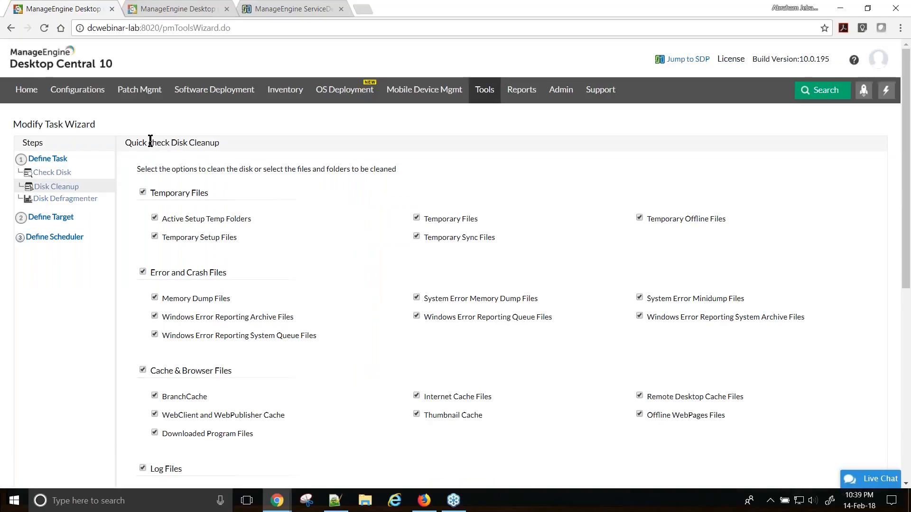
{"action": "left_click_drag", "start_coordinate": [173, 146], "coordinate": [270, 145]}
{"action": "scroll", "coordinate": [270, 145], "scroll_direction": "down", "scroll_amount": 1}
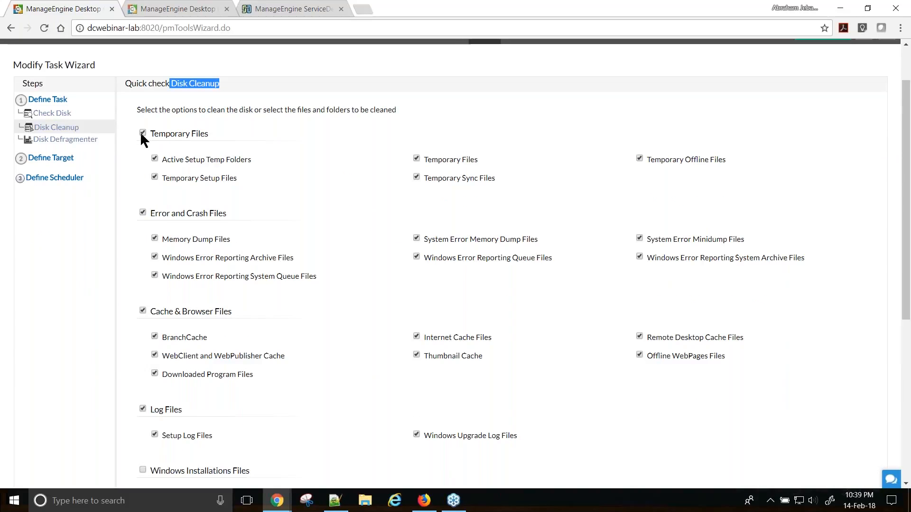
{"action": "scroll", "coordinate": [216, 218], "scroll_direction": "down", "scroll_amount": 1}
{"action": "scroll", "coordinate": [526, 219], "scroll_direction": "down", "scroll_amount": 5}
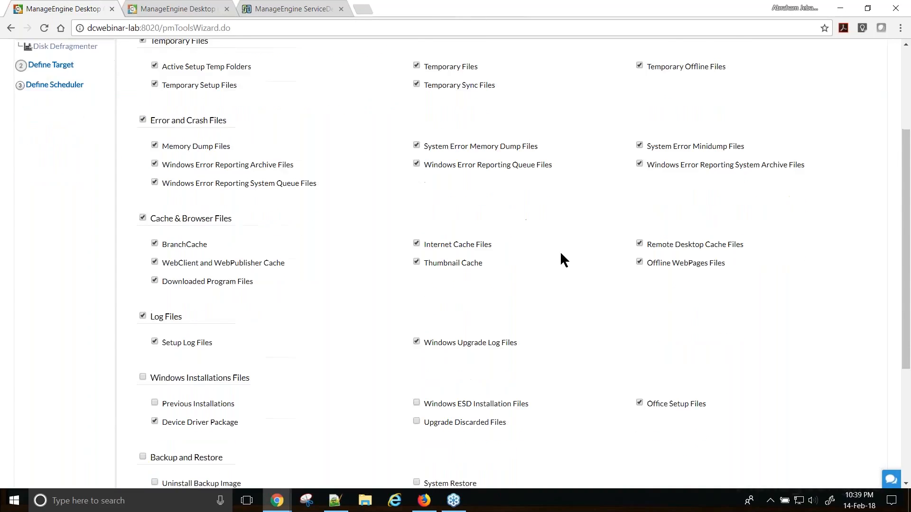
{"action": "scroll", "coordinate": [612, 283], "scroll_direction": "up", "scroll_amount": 3}
{"action": "scroll", "coordinate": [820, 429], "scroll_direction": "down", "scroll_amount": 3}
- On the Disk Defragmenter step, add drive D: alongside C: and note Low Priority
{"action": "left_click", "coordinate": [821, 433]}
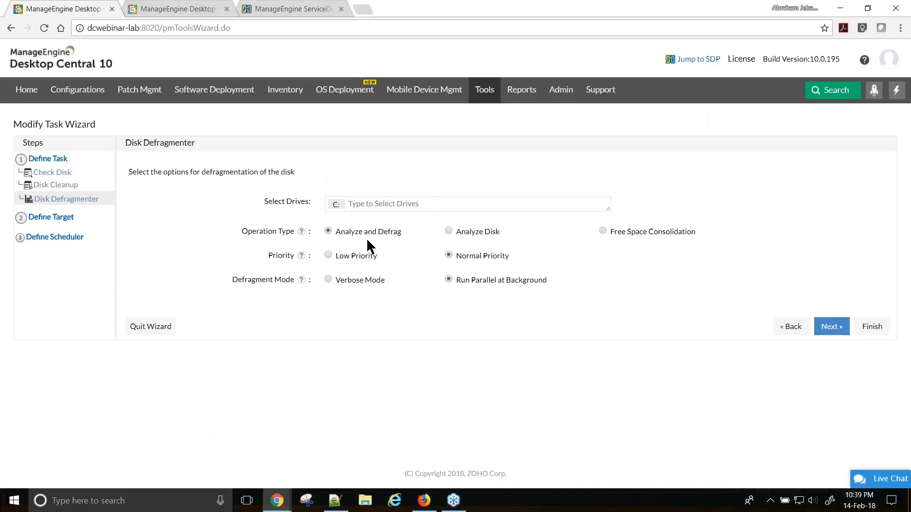
{"action": "left_click", "coordinate": [358, 204]}
{"action": "left_click", "coordinate": [342, 250]}
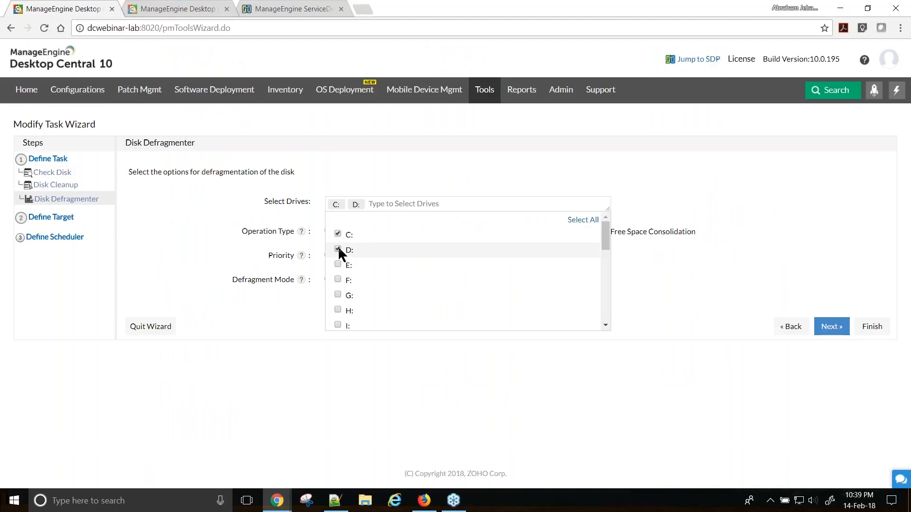
{"action": "left_click", "coordinate": [481, 138]}
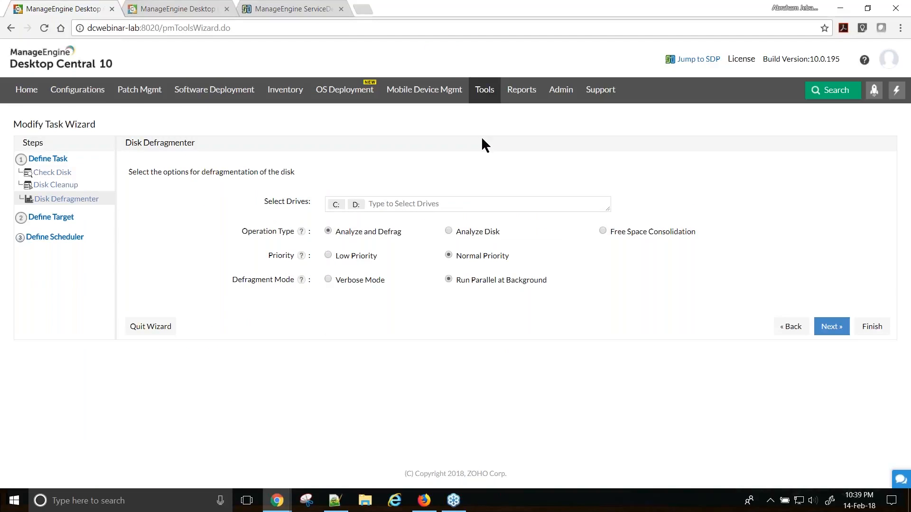
{"action": "mouse_move", "coordinate": [305, 238]}
{"action": "left_click_drag", "start_coordinate": [336, 254], "coordinate": [389, 254]}
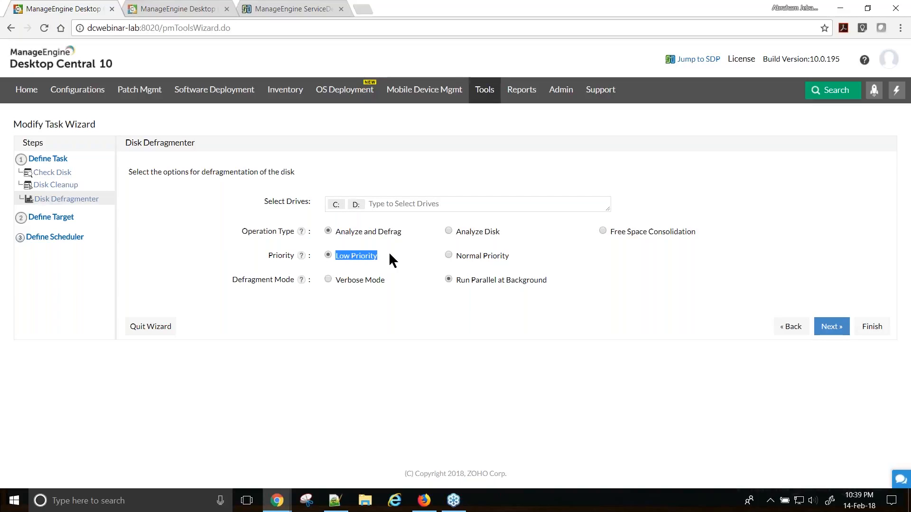
- On Define Target, browse the remote office list and filter target computers by Computer
{"action": "left_click", "coordinate": [832, 327]}
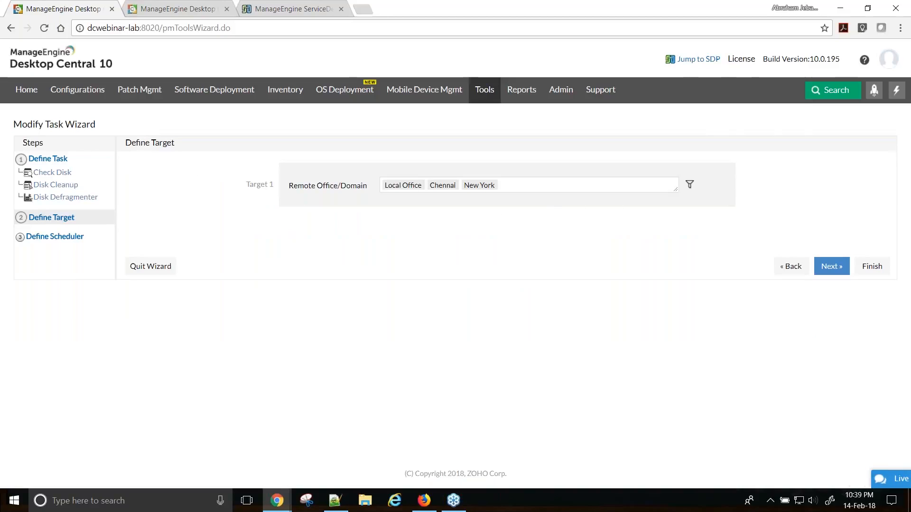
{"action": "left_click", "coordinate": [625, 186]}
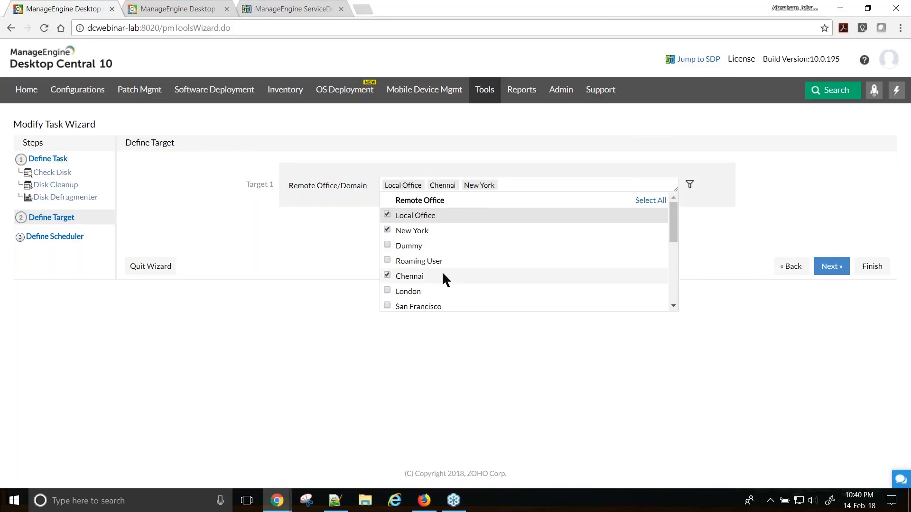
{"action": "scroll", "coordinate": [443, 275], "scroll_direction": "down", "scroll_amount": 3}
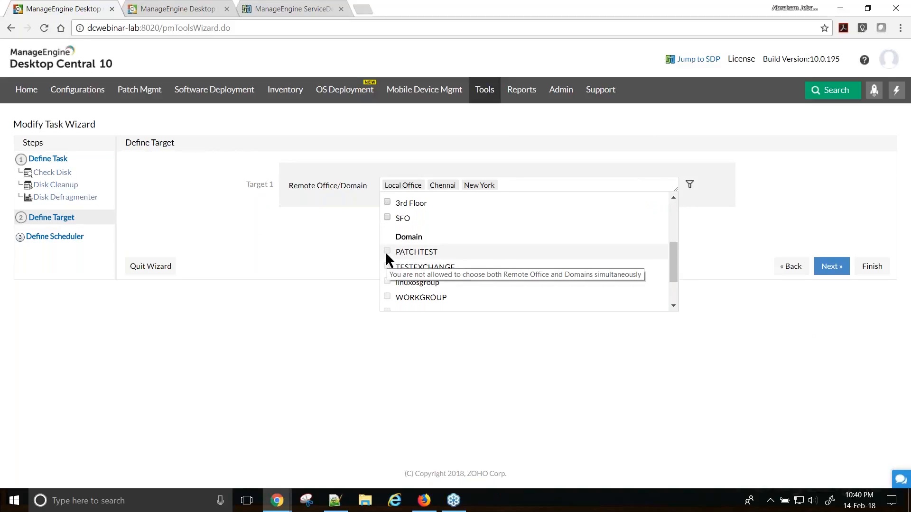
{"action": "scroll", "coordinate": [385, 254], "scroll_direction": "down", "scroll_amount": 2}
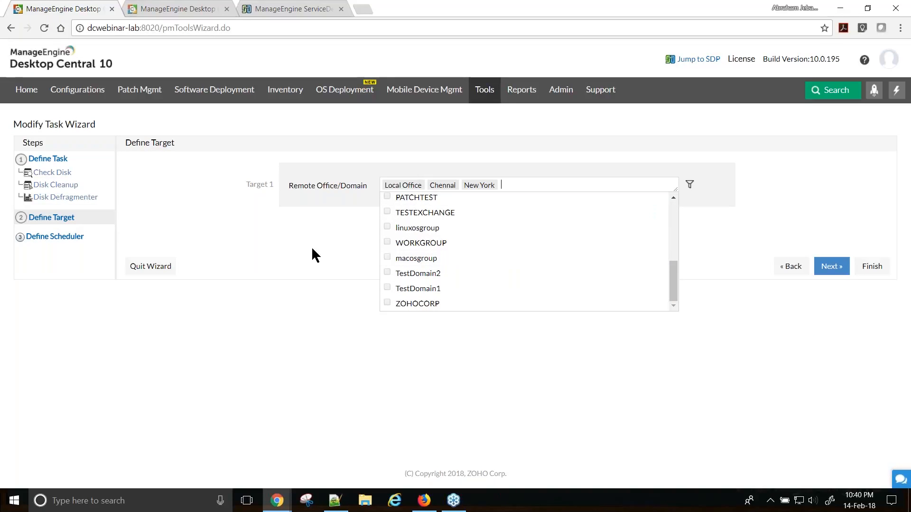
{"action": "left_click", "coordinate": [355, 257]}
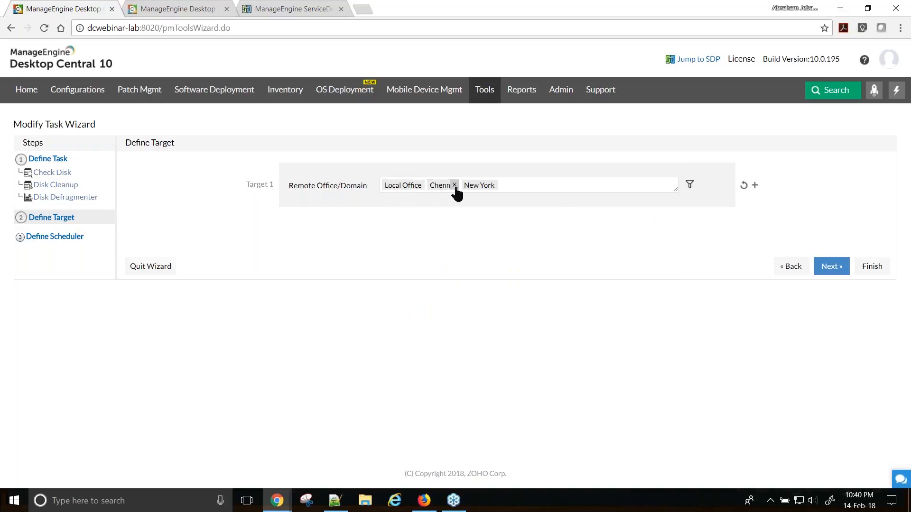
{"action": "left_click", "coordinate": [689, 185]}
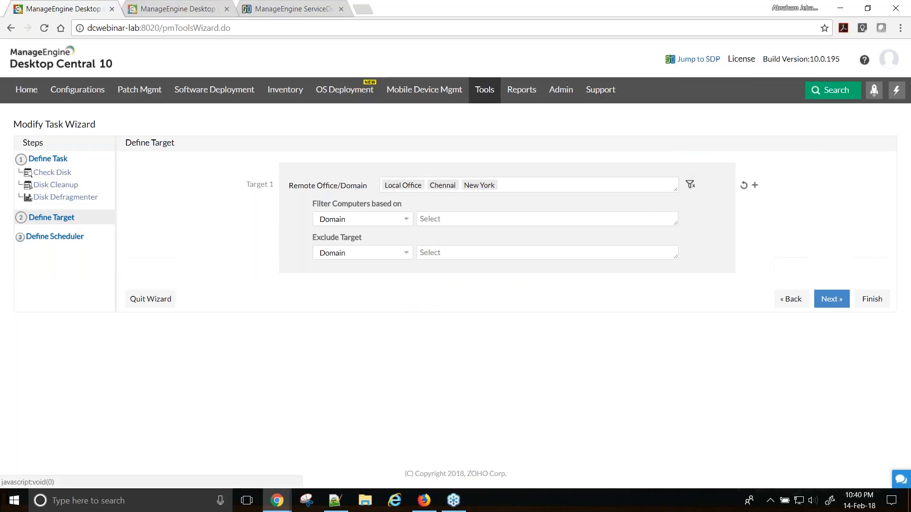
{"action": "left_click", "coordinate": [371, 225]}
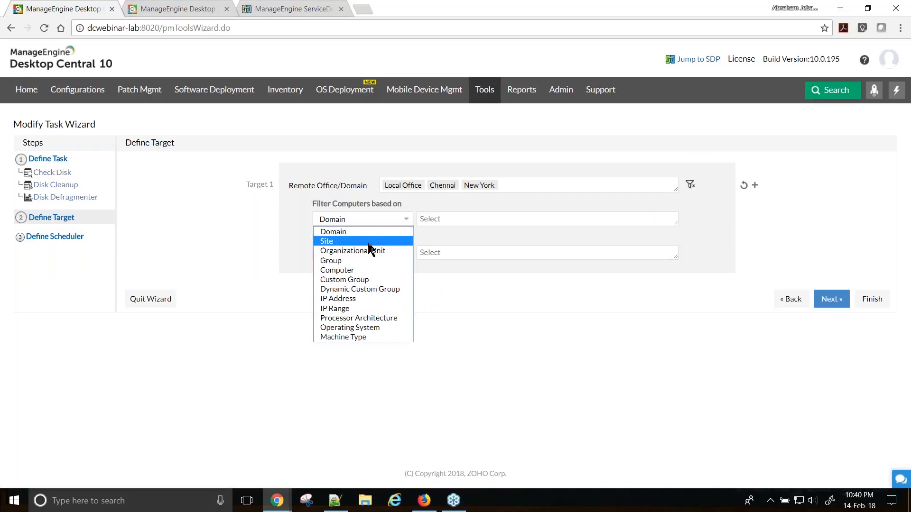
{"action": "left_click", "coordinate": [361, 270]}
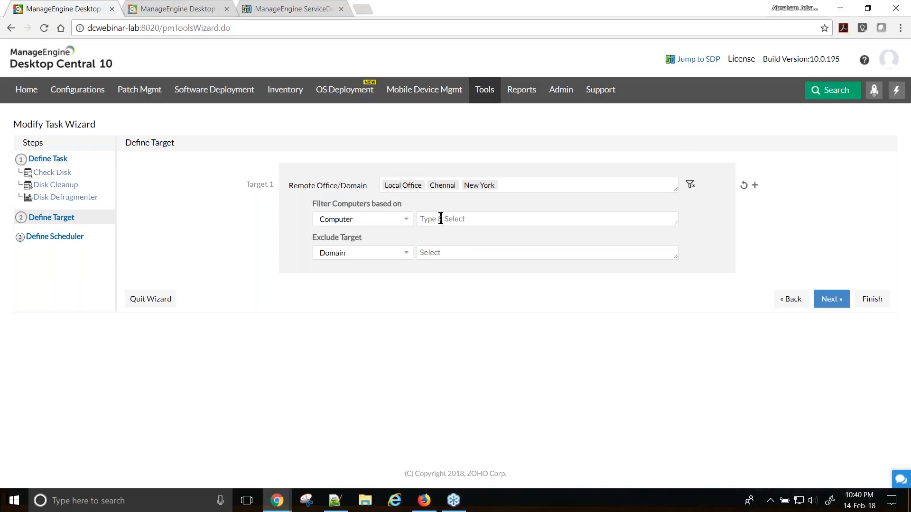
- Reset Target 1 and choose only Local Office as the remote office
{"action": "left_click", "coordinate": [743, 185]}
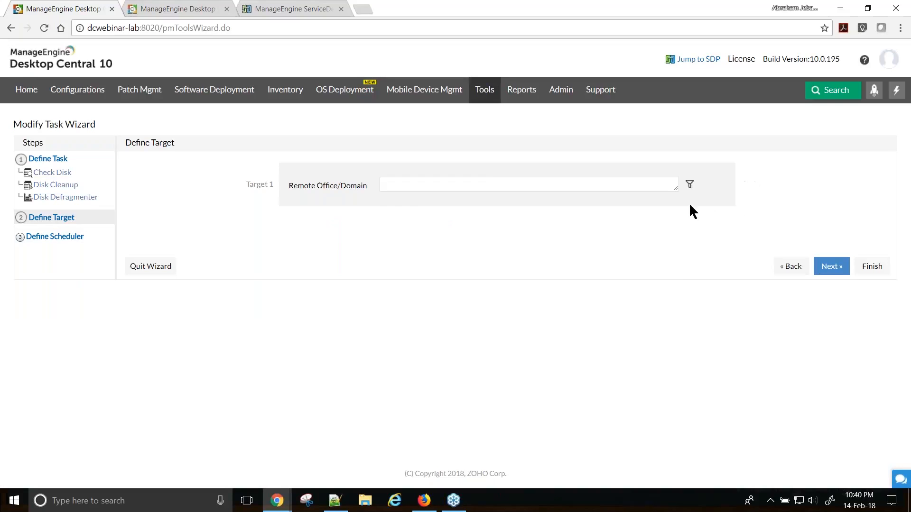
{"action": "left_click", "coordinate": [606, 184]}
{"action": "left_click", "coordinate": [387, 214]}
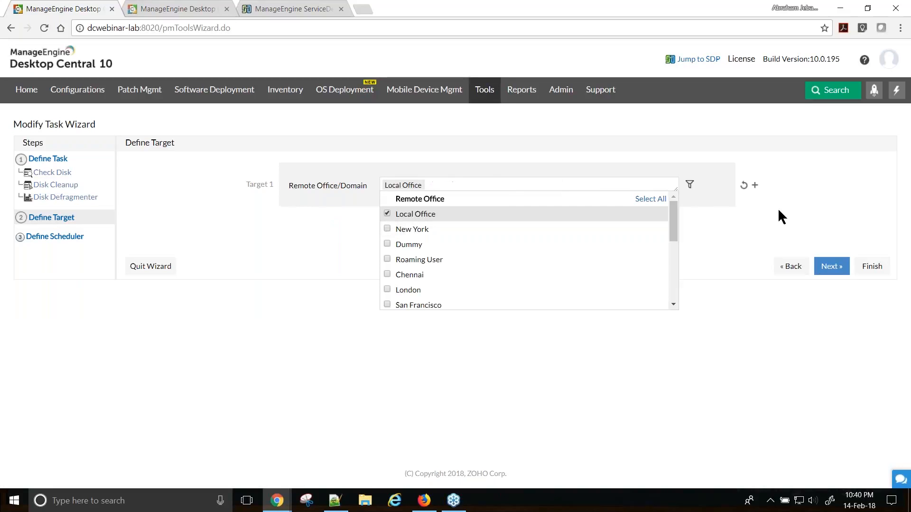
{"action": "left_click", "coordinate": [799, 232]}
- Advance to Define Scheduler and review the General run-as-administrator, highest-privileges settings
{"action": "left_click", "coordinate": [831, 266]}
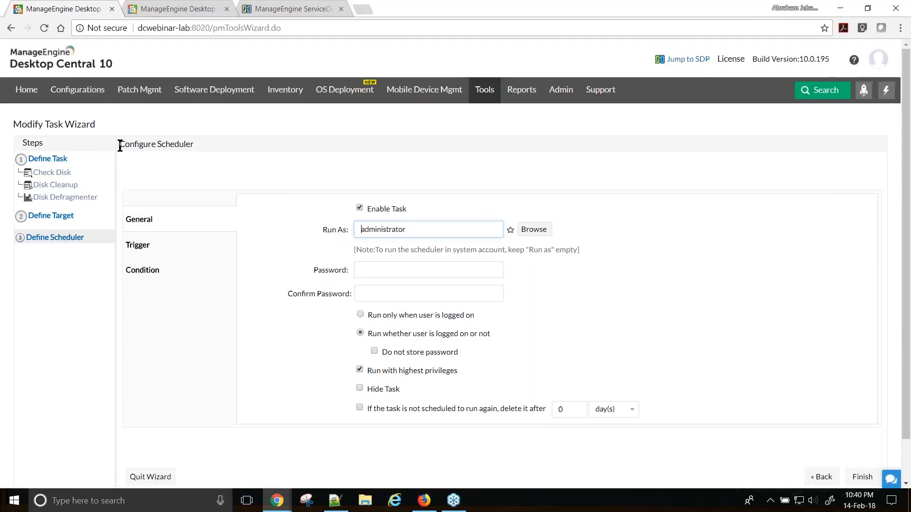
{"action": "left_click_drag", "start_coordinate": [120, 146], "coordinate": [184, 145]}
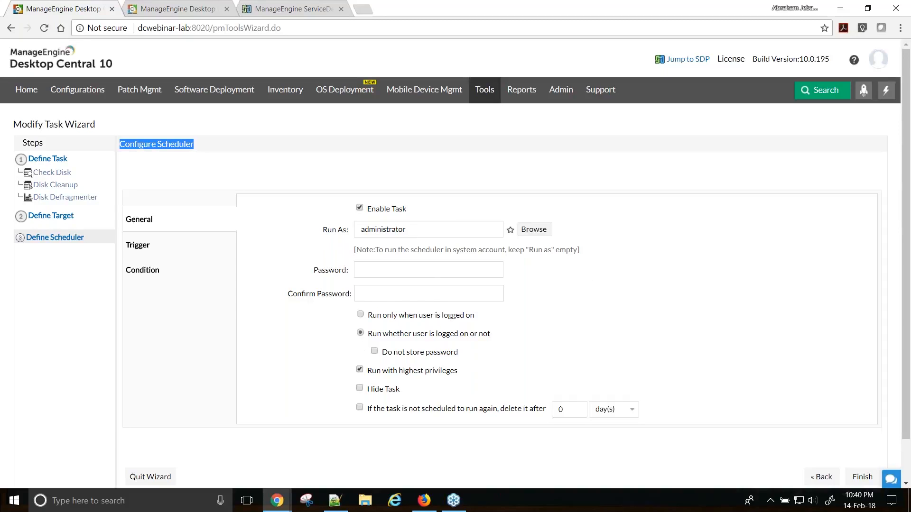
{"action": "mouse_move", "coordinate": [360, 317]}
- Review the run-once Trigger and idle Condition settings, then finish and dismiss the alert
{"action": "left_click", "coordinate": [150, 244]}
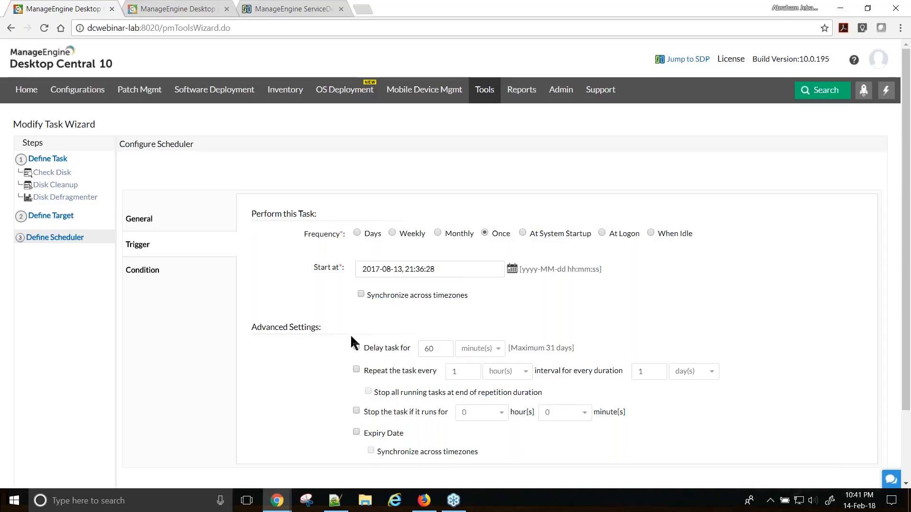
{"action": "scroll", "coordinate": [386, 328], "scroll_direction": "down", "scroll_amount": 2}
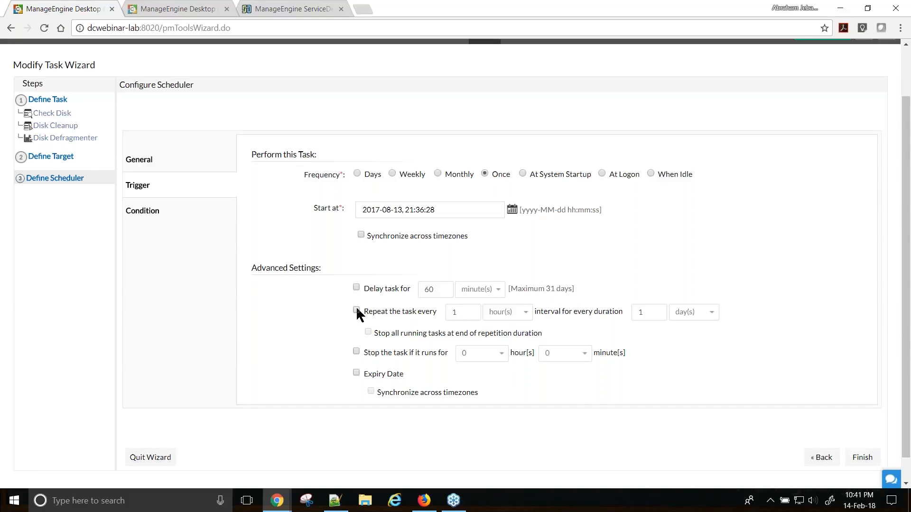
{"action": "left_click", "coordinate": [145, 221]}
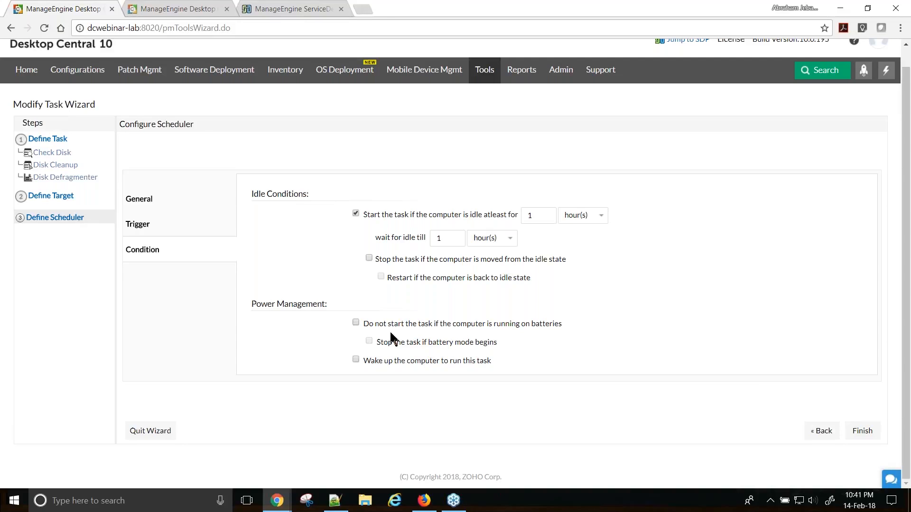
{"action": "left_click", "coordinate": [865, 441]}
{"action": "left_click", "coordinate": [368, 274]}
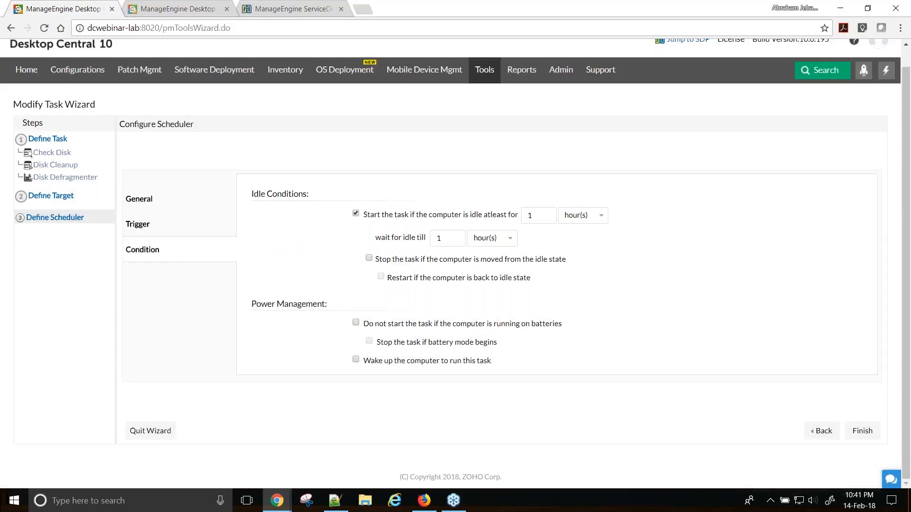
- Quit the wizard and review Bob Machine Diagnose's tools in the System Tools list
{"action": "left_click", "coordinate": [148, 439]}
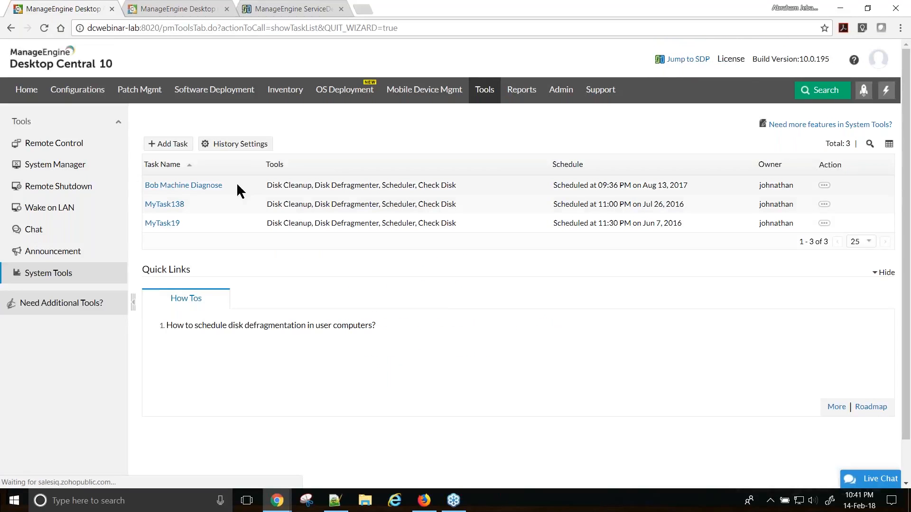
{"action": "left_click_drag", "start_coordinate": [263, 185], "coordinate": [464, 188]}
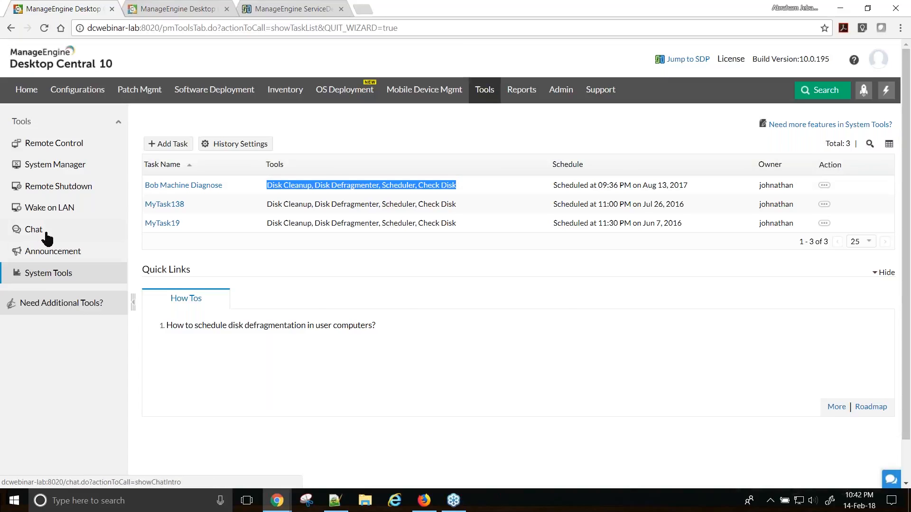
- Video-call the dc-osd-64 user from the Chat page, then disconnect and close the summary
{"action": "left_click", "coordinate": [34, 230]}
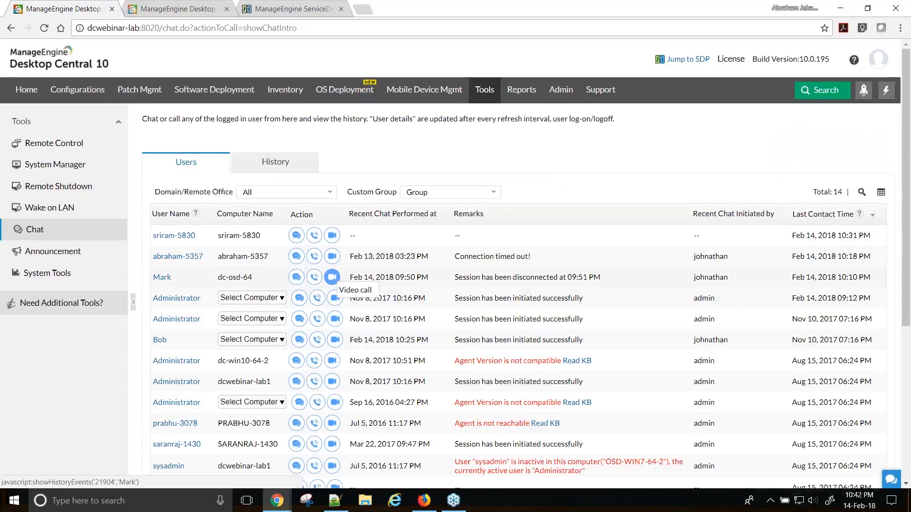
{"action": "left_click", "coordinate": [333, 278]}
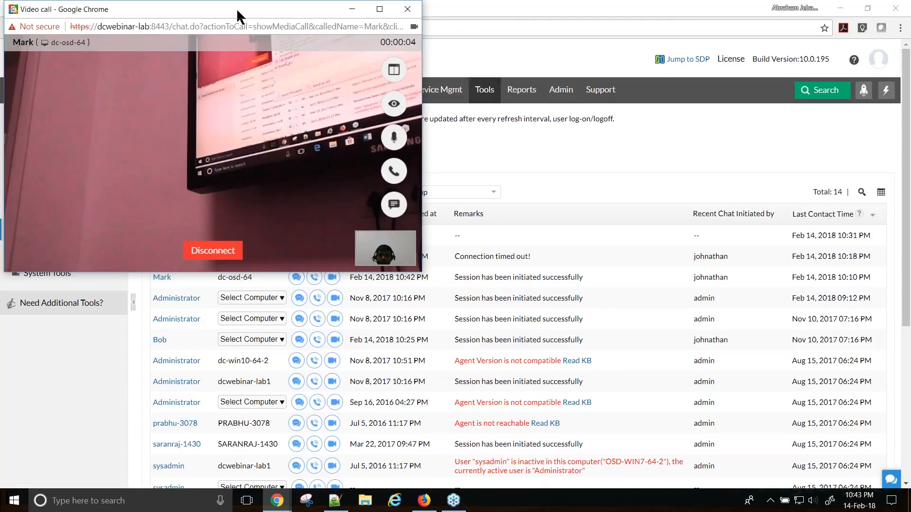
{"action": "left_click", "coordinate": [213, 252]}
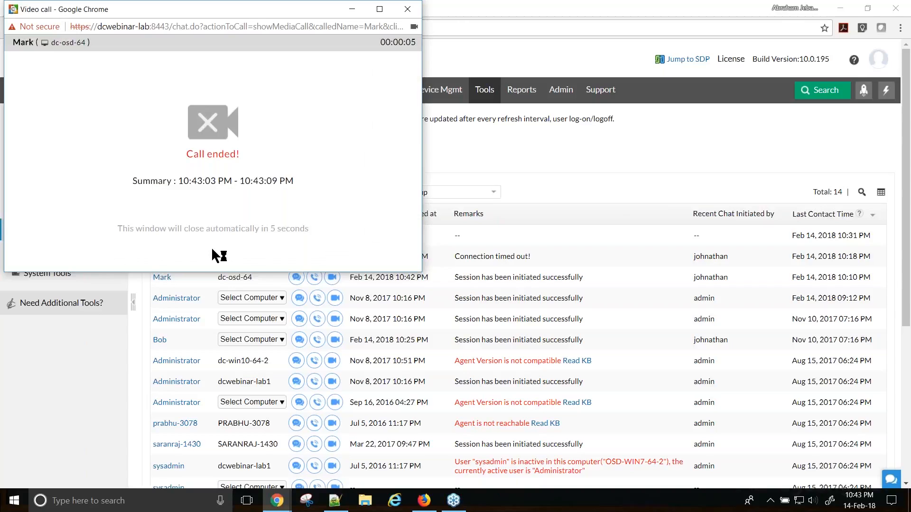
{"action": "left_click", "coordinate": [407, 12]}
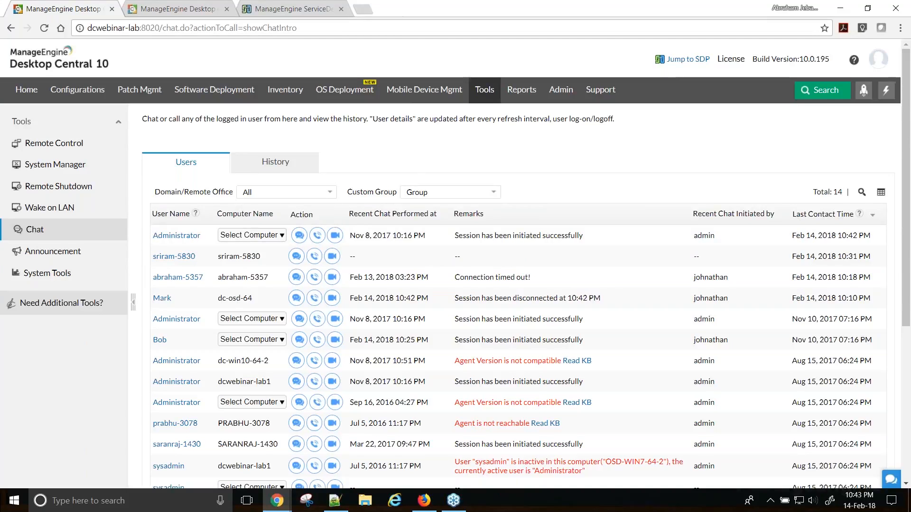
- Switch to the Zoho Show slides and advance to the next slide
{"action": "key", "text": "alt+Tab"}
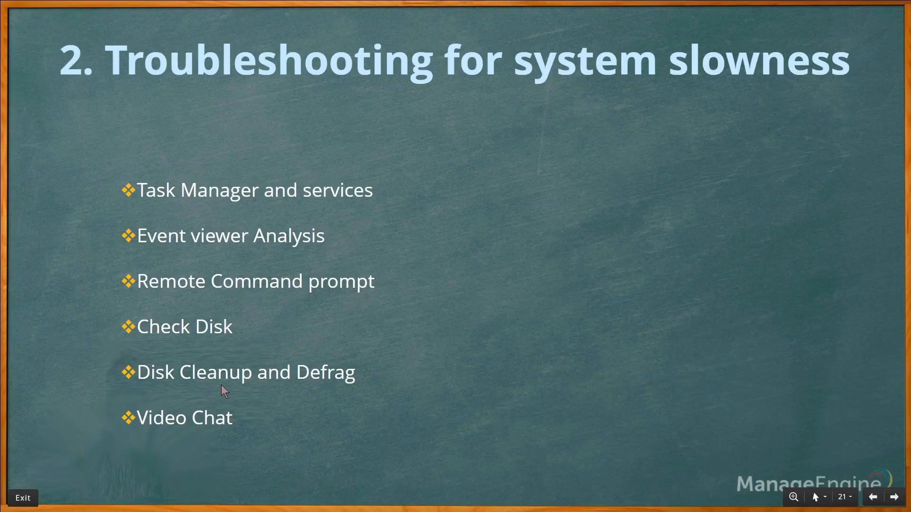
{"action": "key", "text": "Right"}
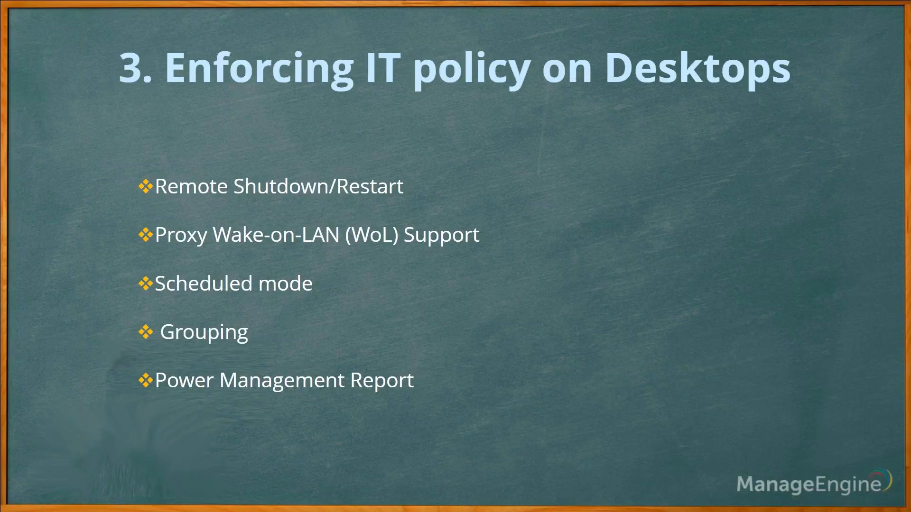
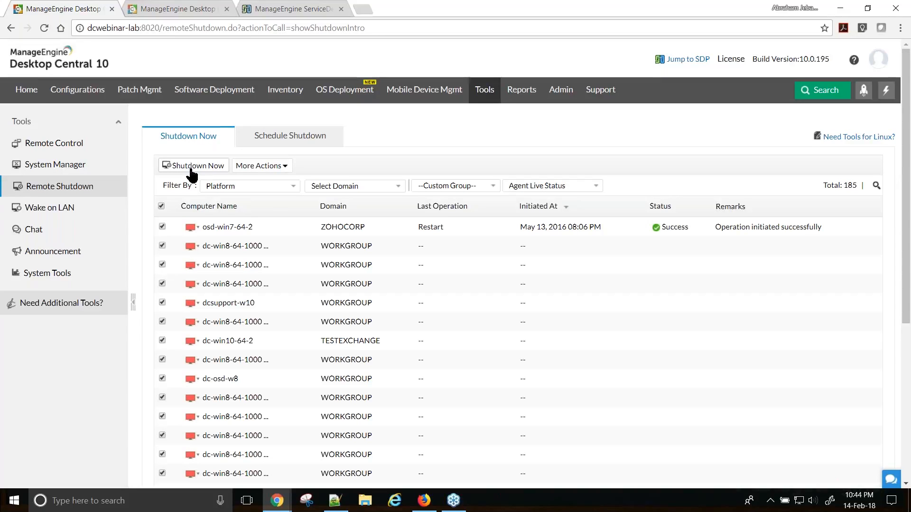
- Preview the Restart/Hibernate/Stand By/Lock actions, then list the Chicago and NewYork scheduled shutdowns
{"action": "left_click", "coordinate": [273, 167]}
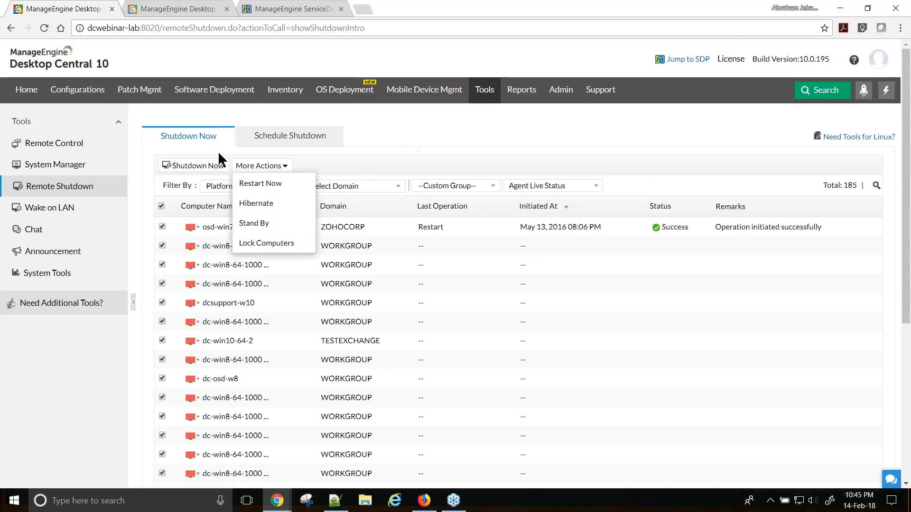
{"action": "left_click", "coordinate": [200, 137]}
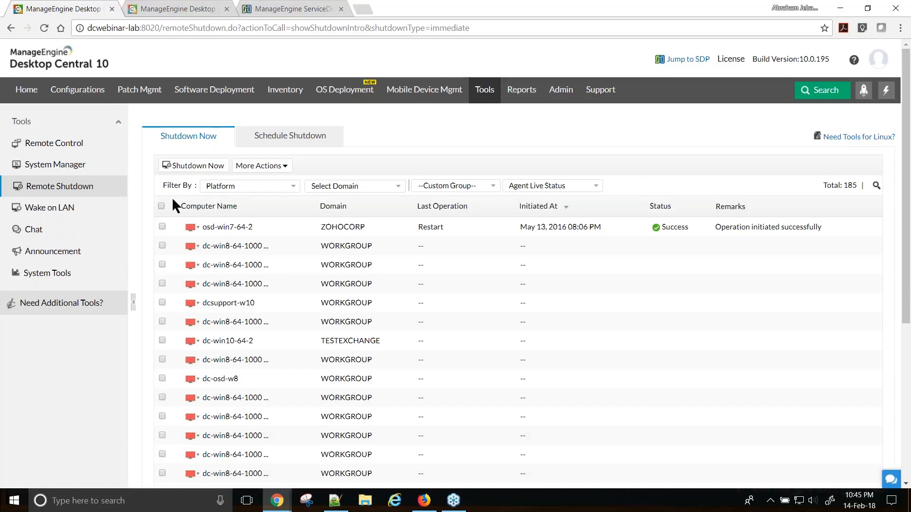
{"action": "left_click", "coordinate": [299, 136]}
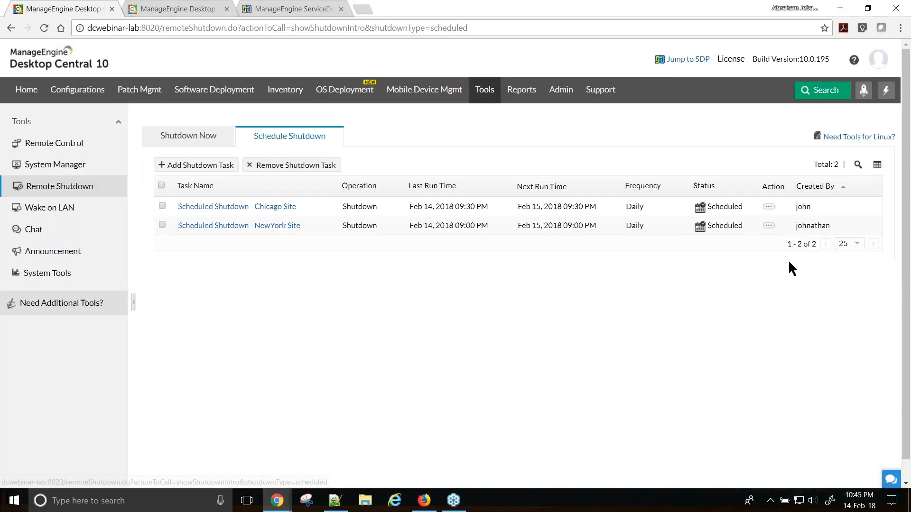
- Open the NewYork Site shutdown task for editing and review its forced shutdown options
{"action": "left_click", "coordinate": [773, 227]}
{"action": "left_click", "coordinate": [697, 227]}
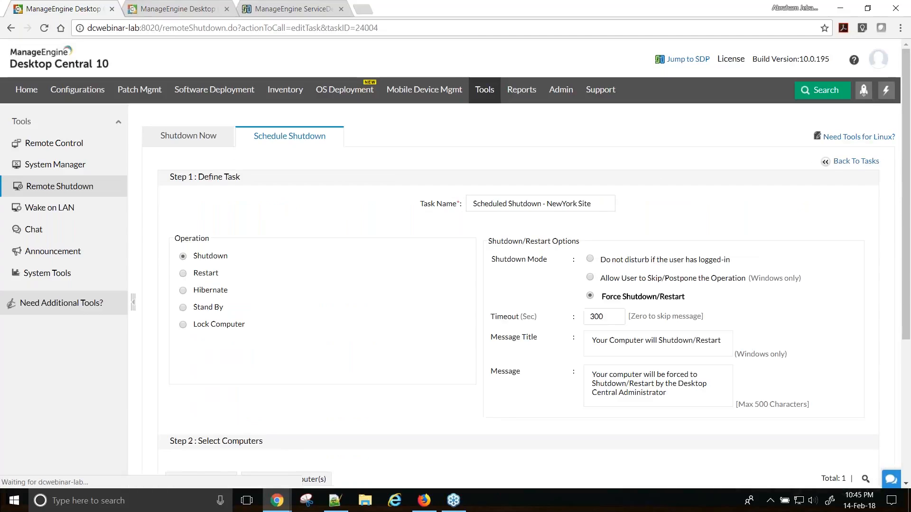
{"action": "double_click", "coordinate": [198, 258]}
{"action": "left_click_drag", "start_coordinate": [492, 243], "coordinate": [619, 244]}
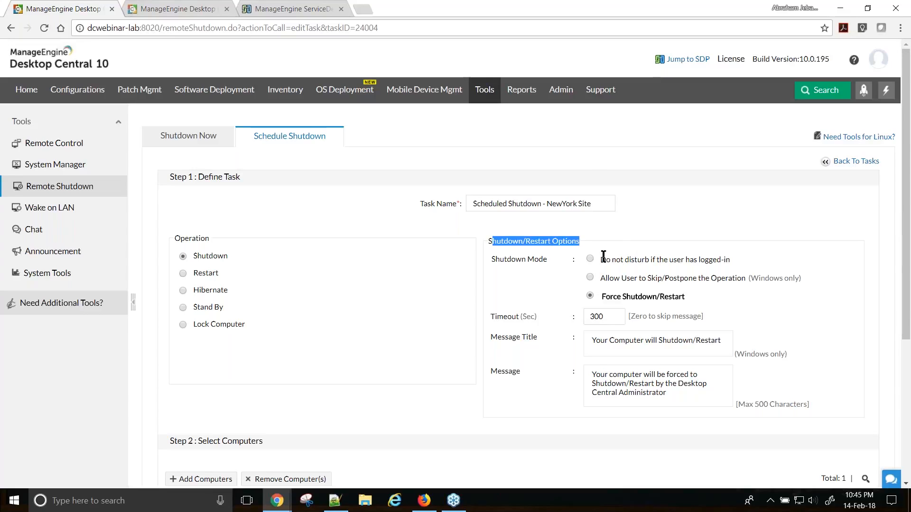
{"action": "left_click_drag", "start_coordinate": [601, 259], "coordinate": [768, 263]}
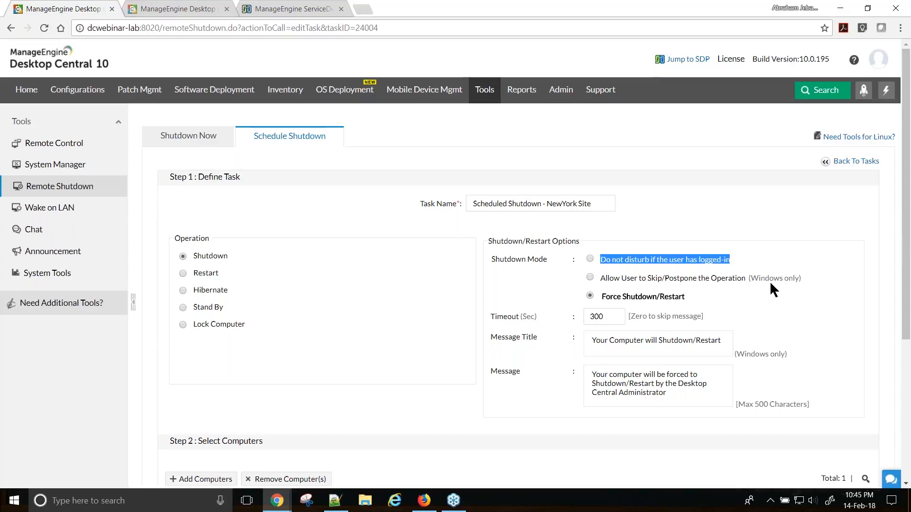
- Scroll to the Select Computers step and bring up the Add Computers picker
{"action": "scroll", "coordinate": [770, 281], "scroll_direction": "down", "scroll_amount": 2}
{"action": "left_click_drag", "start_coordinate": [676, 279], "coordinate": [585, 254]}
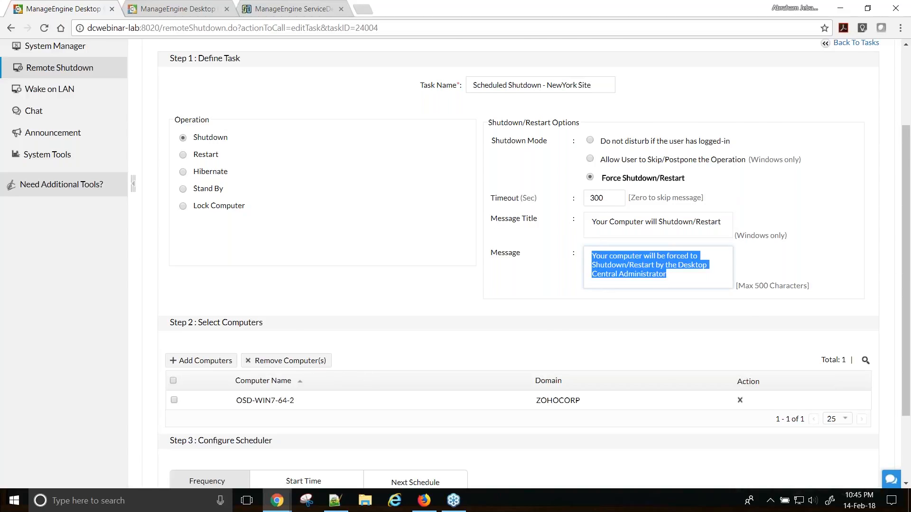
{"action": "scroll", "coordinate": [441, 274], "scroll_direction": "down", "scroll_amount": 1}
{"action": "left_click_drag", "start_coordinate": [194, 263], "coordinate": [326, 319]}
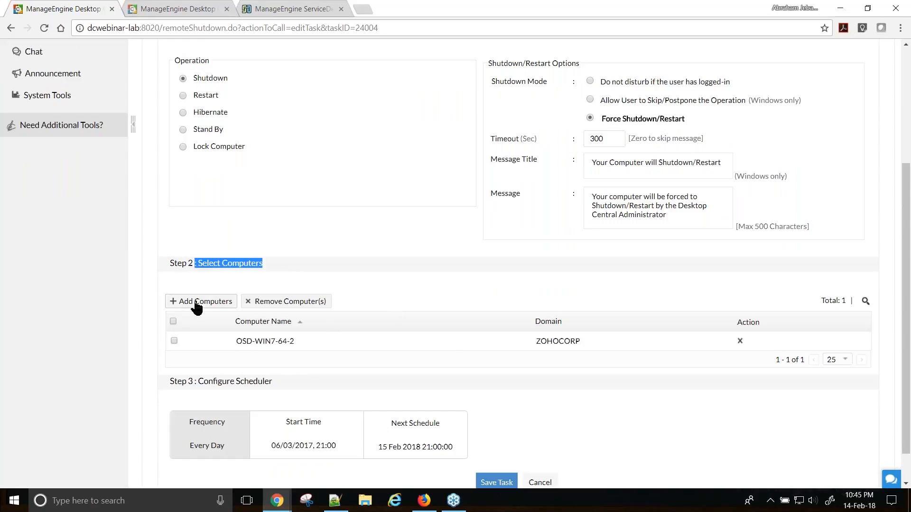
{"action": "left_click", "coordinate": [197, 303]}
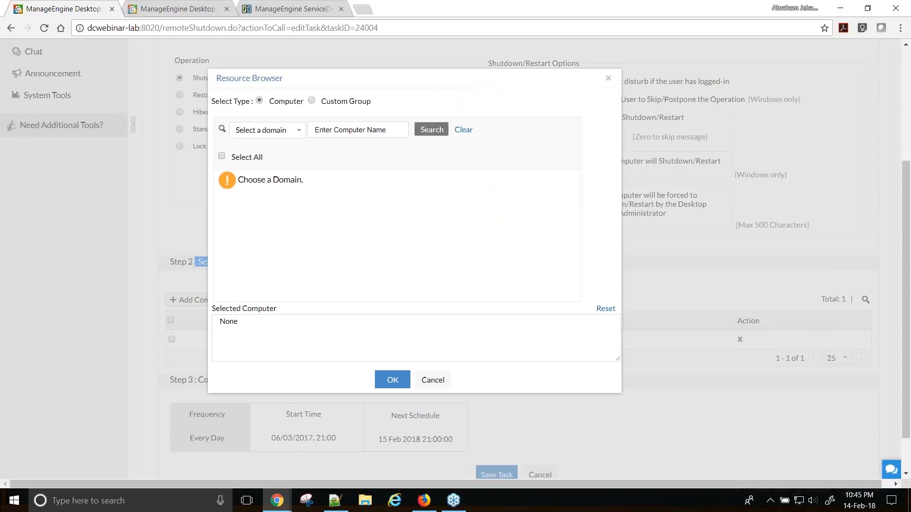
- Browse TESTEXCHANGE domain computers and the Custom Group option, then cancel, keeping OSD-WIN7-64-2 only
{"action": "left_click", "coordinate": [269, 103]}
{"action": "left_click_drag", "start_coordinate": [270, 102], "coordinate": [303, 101]}
{"action": "left_click", "coordinate": [281, 134]}
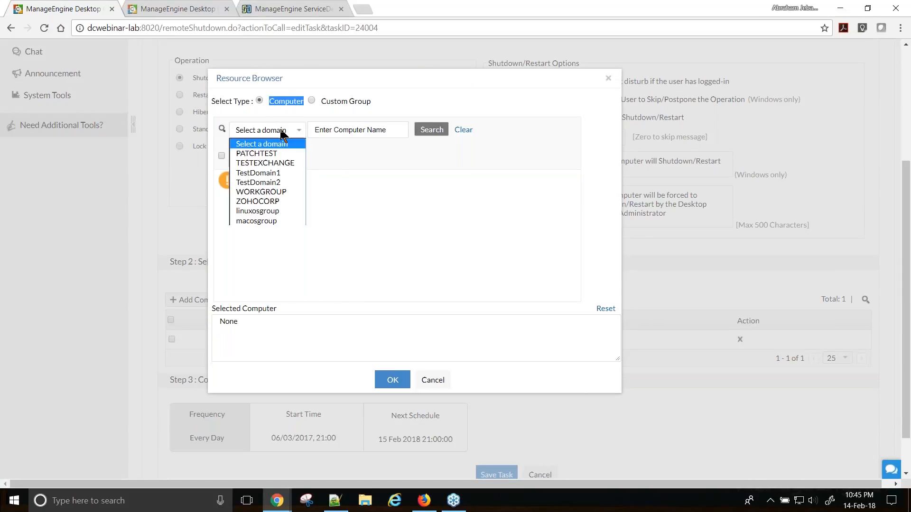
{"action": "left_click", "coordinate": [275, 163]}
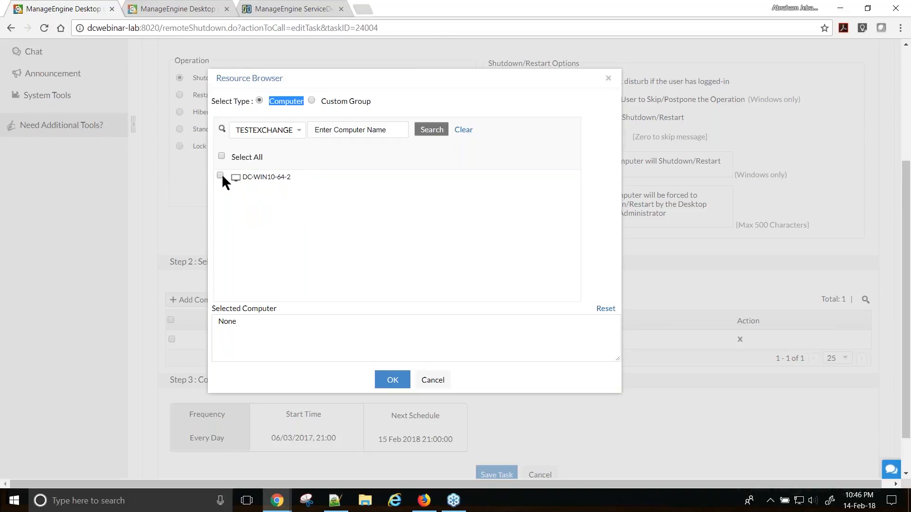
{"action": "left_click", "coordinate": [283, 130]}
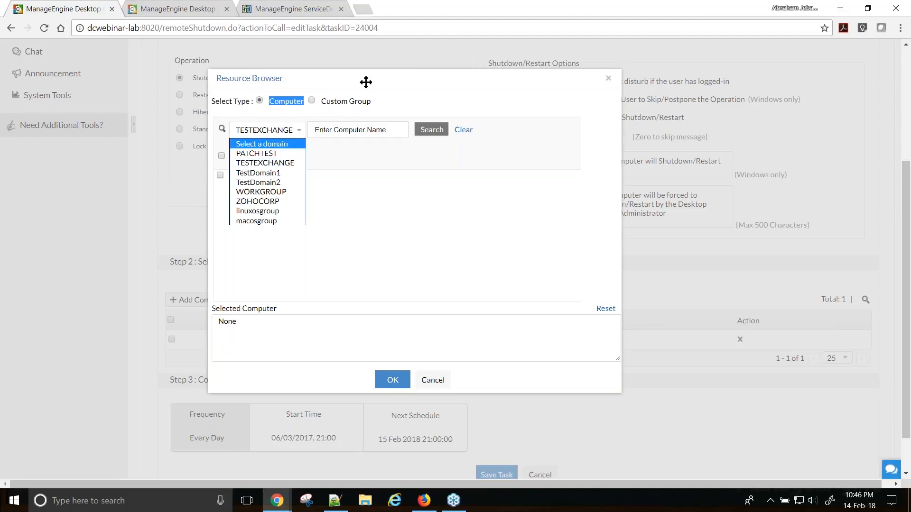
{"action": "left_click", "coordinate": [312, 101]}
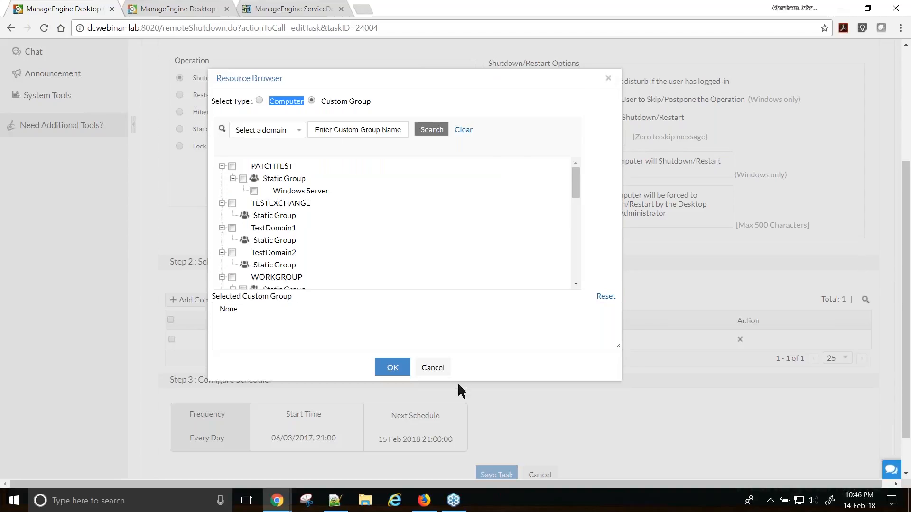
{"action": "left_click", "coordinate": [432, 368]}
{"action": "scroll", "coordinate": [514, 347], "scroll_direction": "up", "scroll_amount": 4}
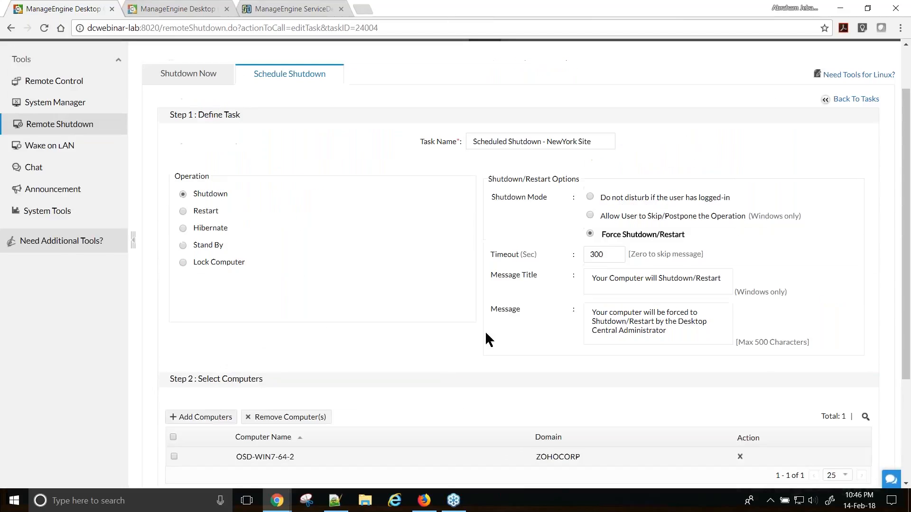
- Open Admin in a new browser tab and go to Global Settings > Custom Groups
{"action": "right_click", "coordinate": [561, 97]}
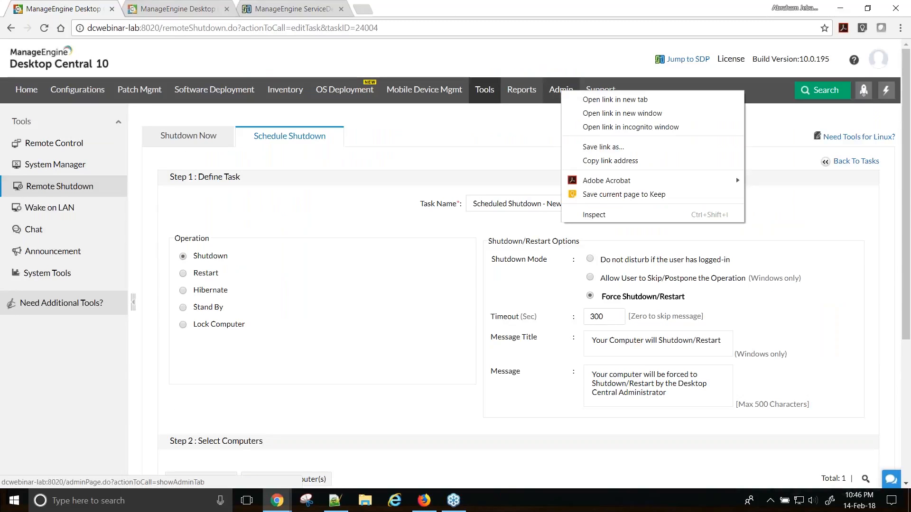
{"action": "left_click", "coordinate": [600, 100]}
{"action": "left_click", "coordinate": [268, 10]}
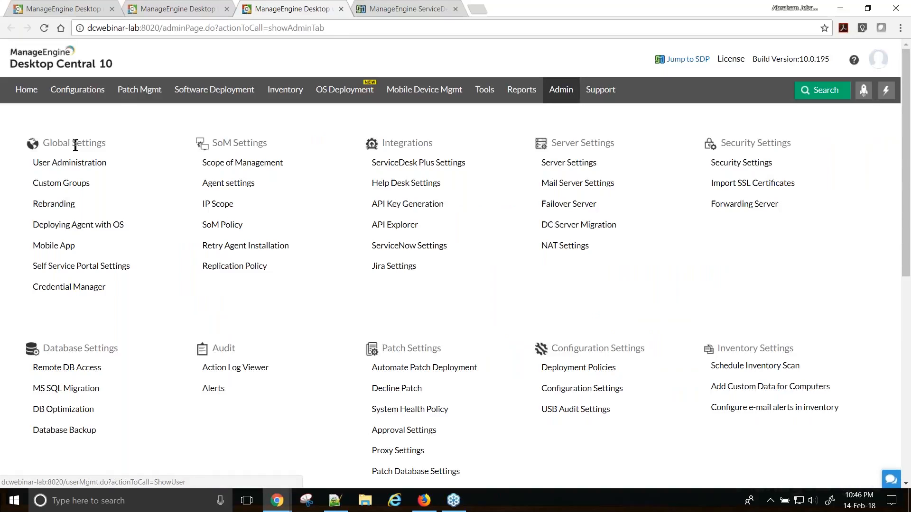
{"action": "left_click", "coordinate": [66, 184]}
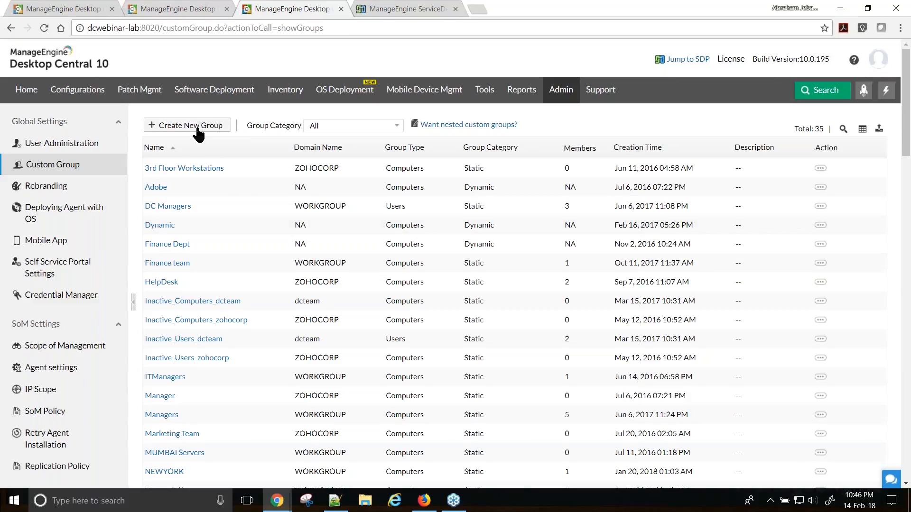
- Create a new group named 'test', tick PATCHTEST computer DC-W7-32-4, and choose Static Unique category
{"action": "left_click", "coordinate": [198, 134]}
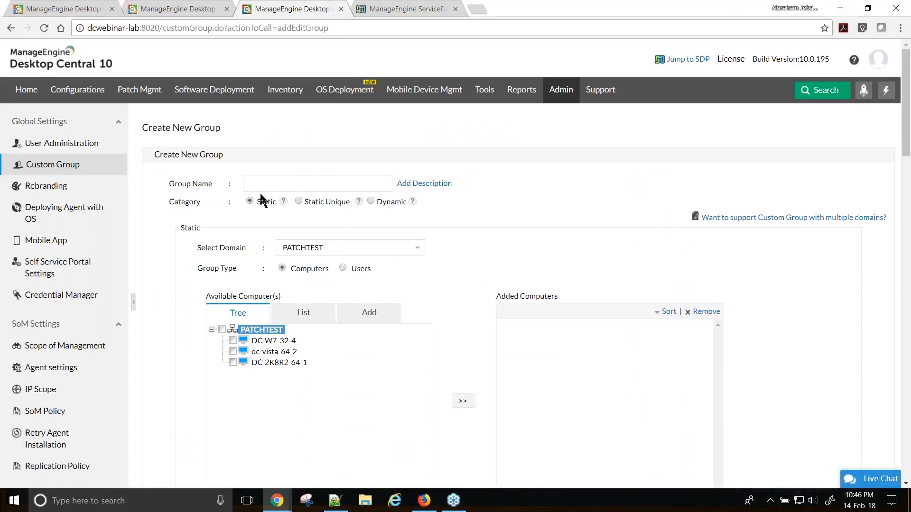
{"action": "left_click", "coordinate": [255, 184]}
{"action": "type", "text": "test"}
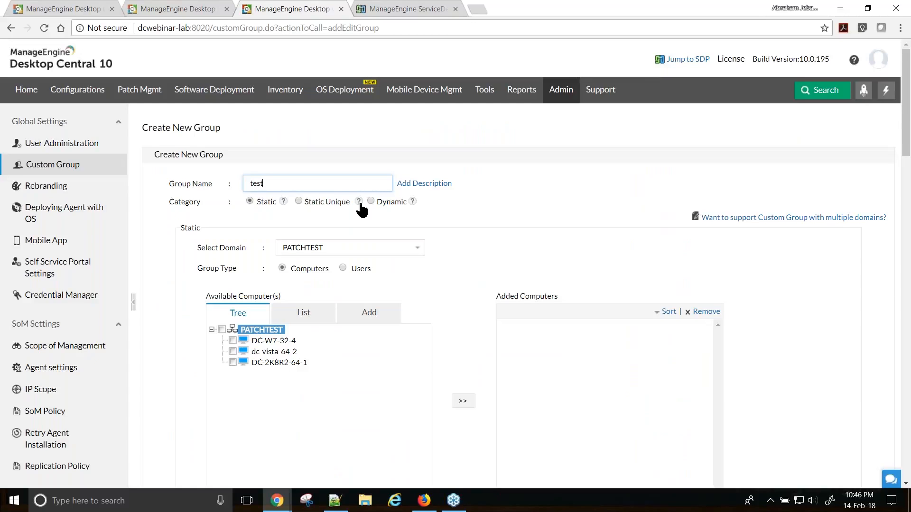
{"action": "left_click", "coordinate": [233, 340]}
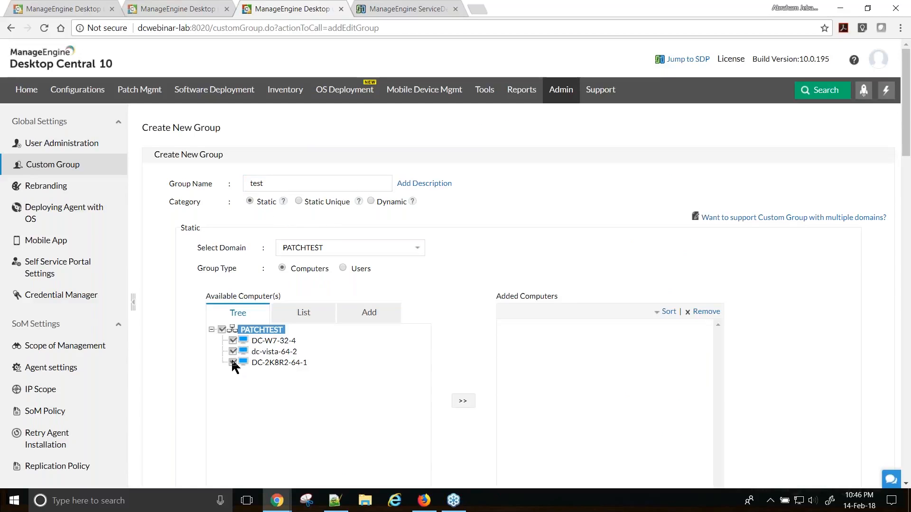
{"action": "left_click", "coordinate": [298, 201]}
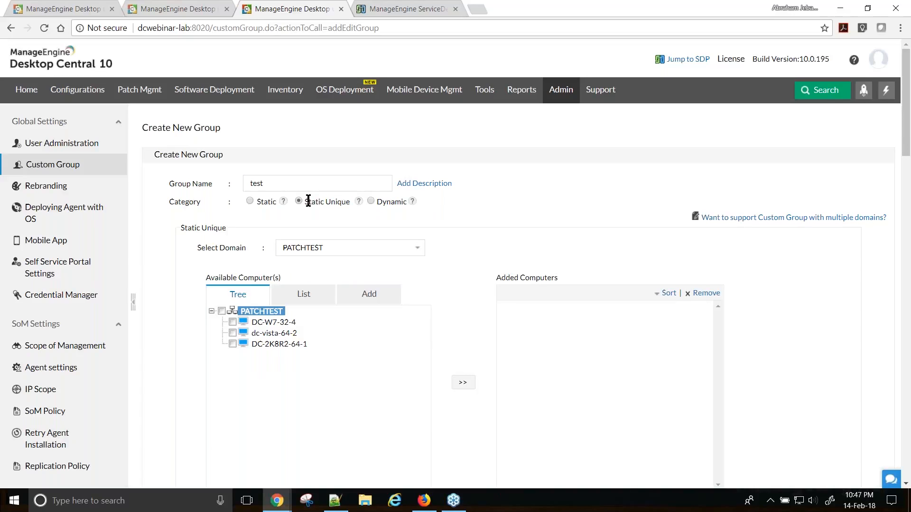
- Switch the test group to Dynamic with an Operating System column and 'equal' criterion
{"action": "left_click", "coordinate": [248, 200]}
{"action": "left_click", "coordinate": [371, 202]}
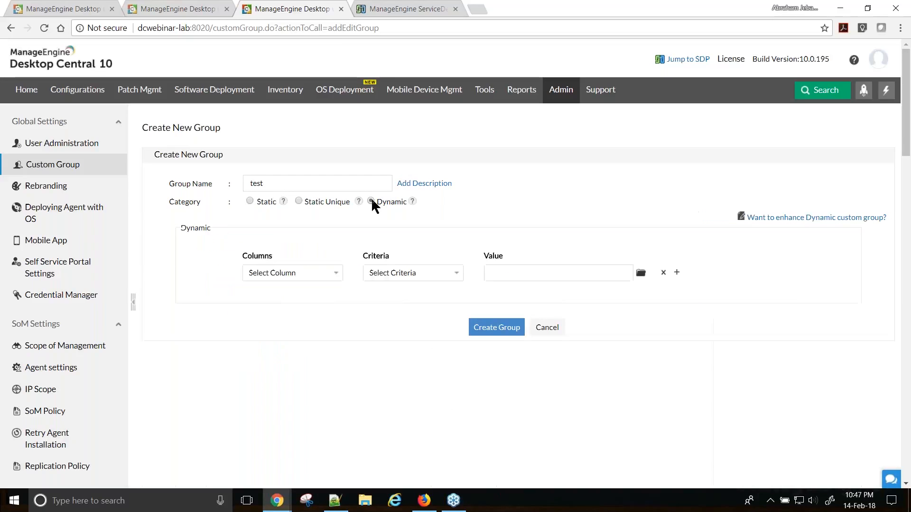
{"action": "left_click", "coordinate": [319, 282]}
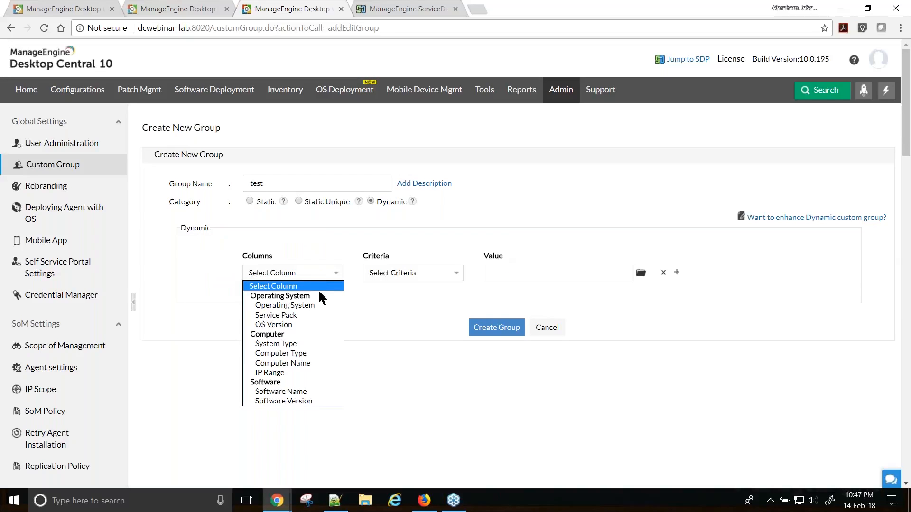
{"action": "left_click", "coordinate": [308, 305]}
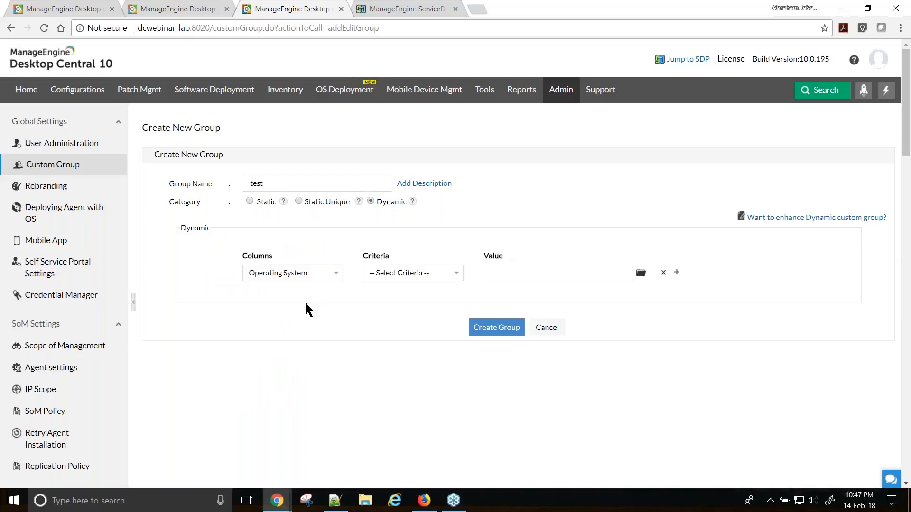
{"action": "left_click", "coordinate": [313, 276]}
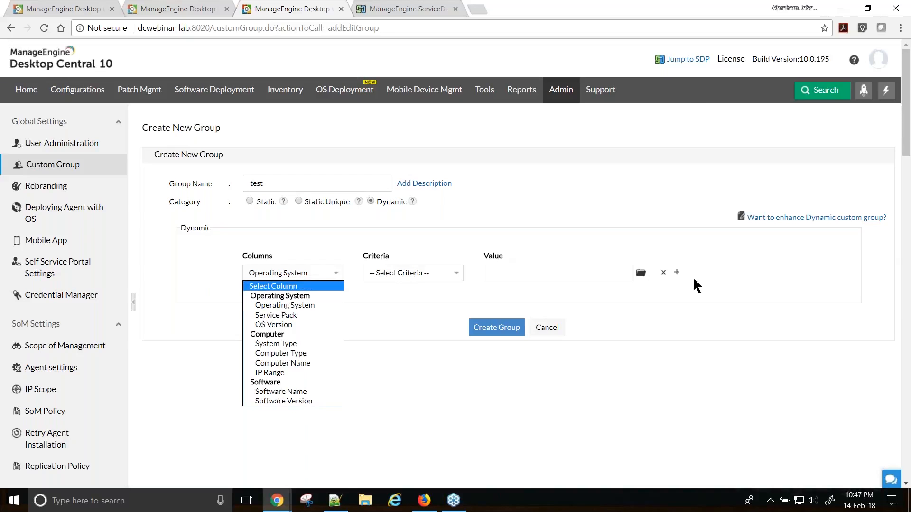
{"action": "left_click", "coordinate": [677, 273]}
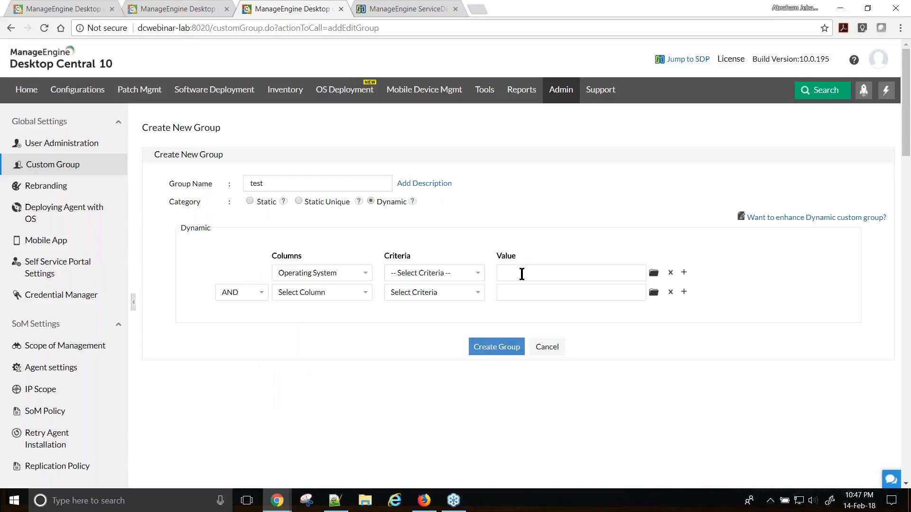
{"action": "left_click", "coordinate": [670, 292]}
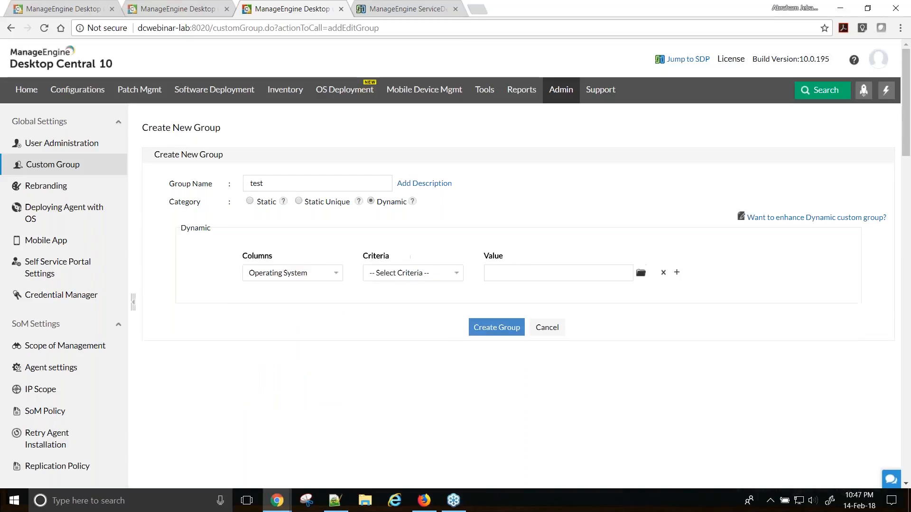
{"action": "left_click", "coordinate": [427, 274]}
{"action": "left_click", "coordinate": [410, 296]}
- Set the criterion value to Microsoft Windows Server 2012
{"action": "left_click", "coordinate": [512, 272]}
{"action": "left_click", "coordinate": [640, 273]}
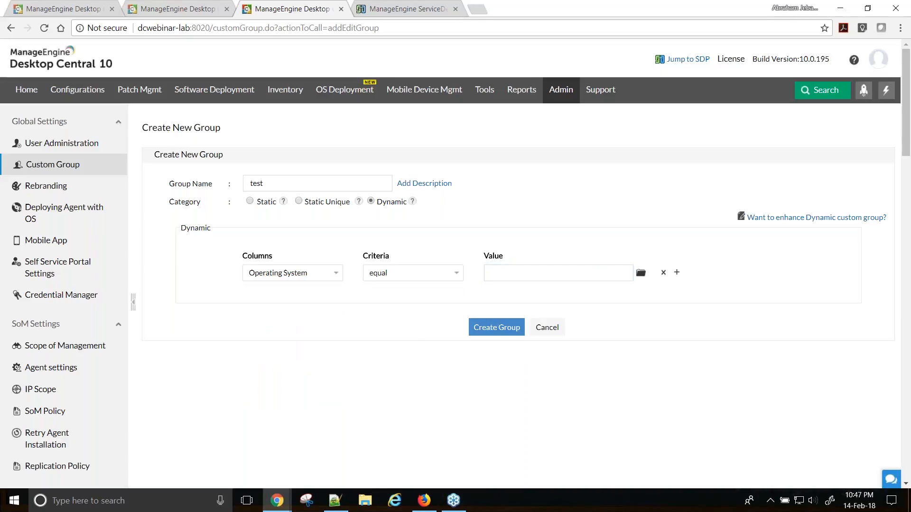
{"action": "scroll", "coordinate": [503, 351], "scroll_direction": "down", "scroll_amount": 3}
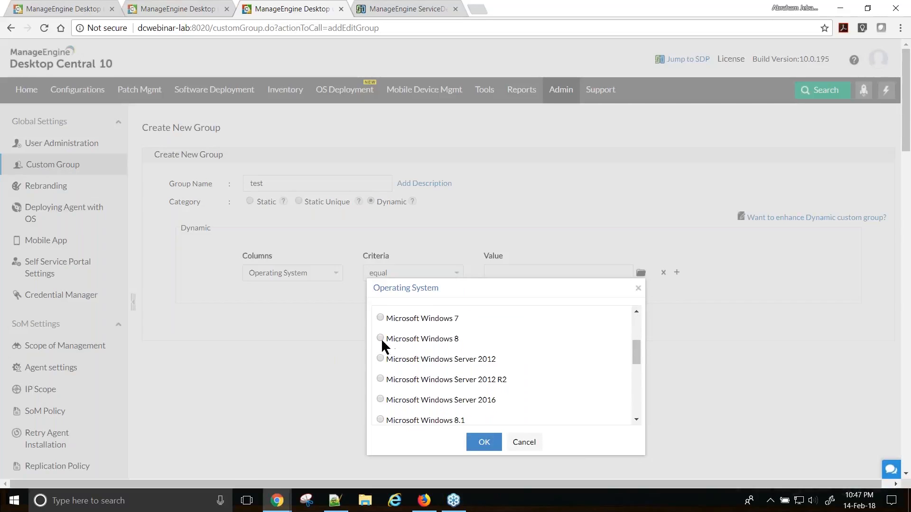
{"action": "left_click", "coordinate": [380, 359]}
{"action": "left_click", "coordinate": [484, 442]}
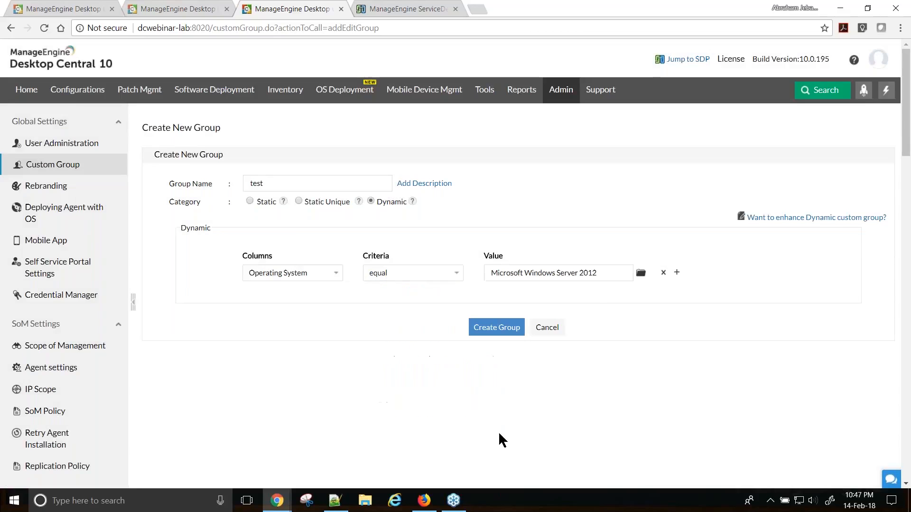
{"action": "left_click_drag", "start_coordinate": [267, 185], "coordinate": [242, 185]}
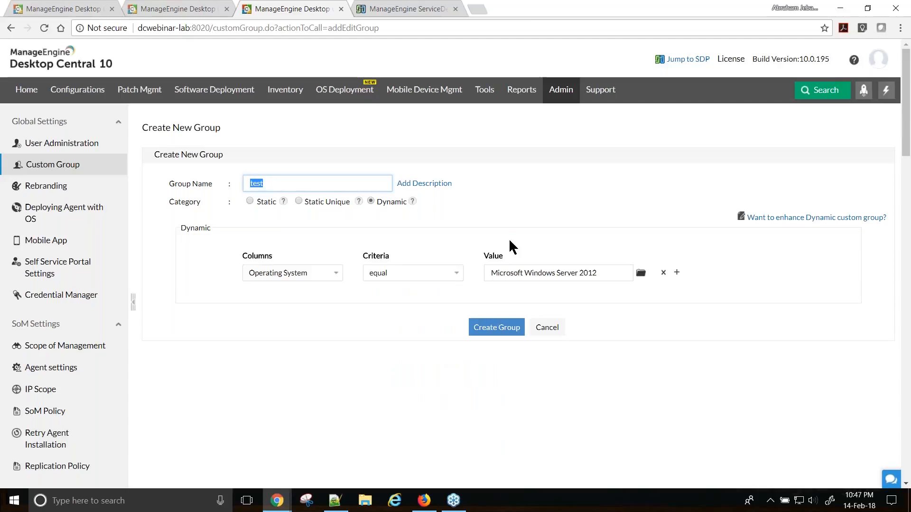
- Return to the NewYork Site shutdown task and close the Add Computers picker without changes
{"action": "left_click", "coordinate": [61, 10]}
{"action": "scroll", "coordinate": [354, 300], "scroll_direction": "down", "scroll_amount": 5}
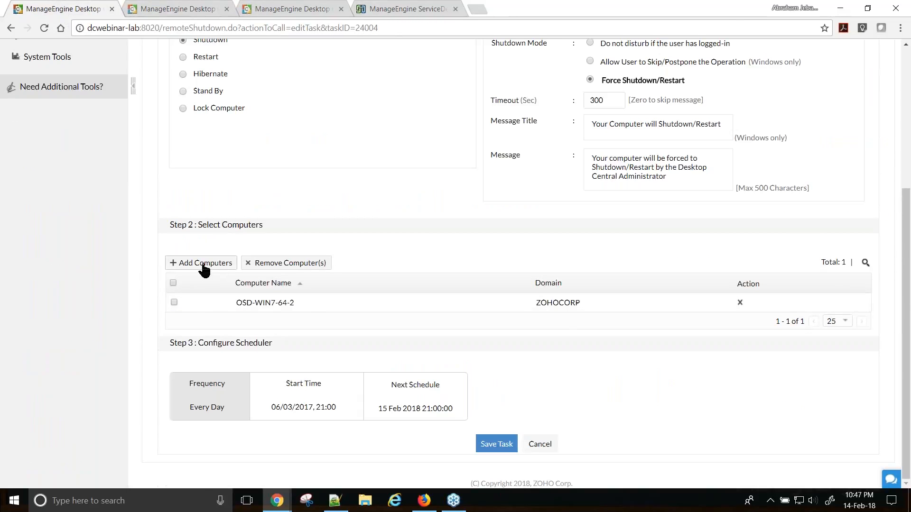
{"action": "left_click", "coordinate": [204, 263]}
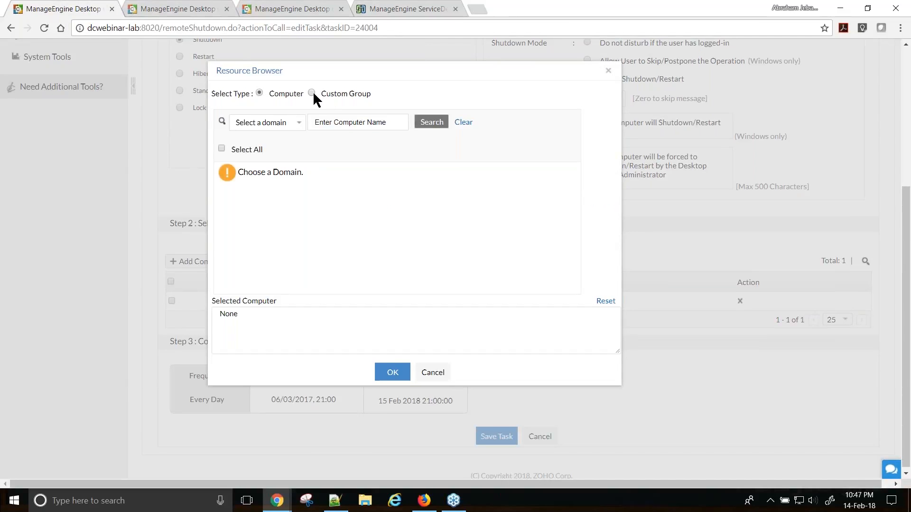
{"action": "left_click", "coordinate": [394, 375]}
{"action": "left_click", "coordinate": [544, 92]}
{"action": "left_click", "coordinate": [608, 71]}
- Review the task's daily scheduler settings and its repeat options, then close them unchanged
{"action": "left_click_drag", "start_coordinate": [197, 344], "coordinate": [273, 344]}
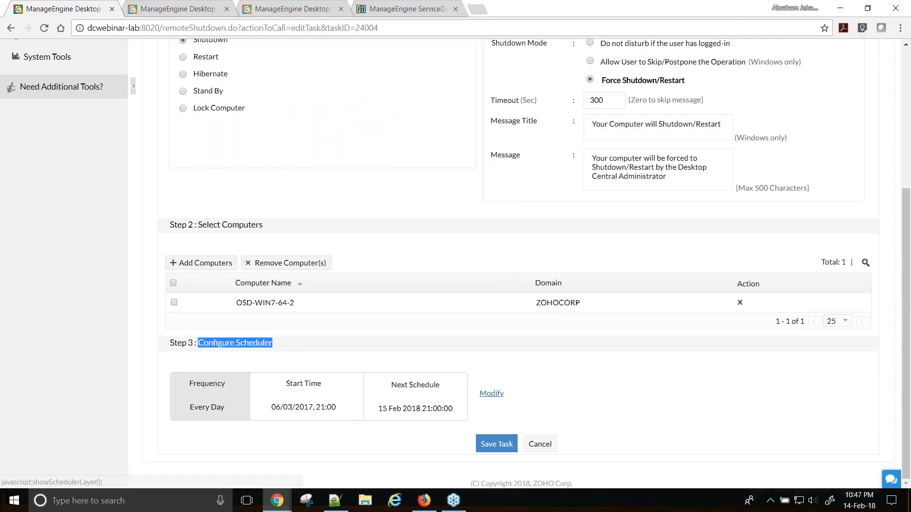
{"action": "left_click", "coordinate": [490, 394]}
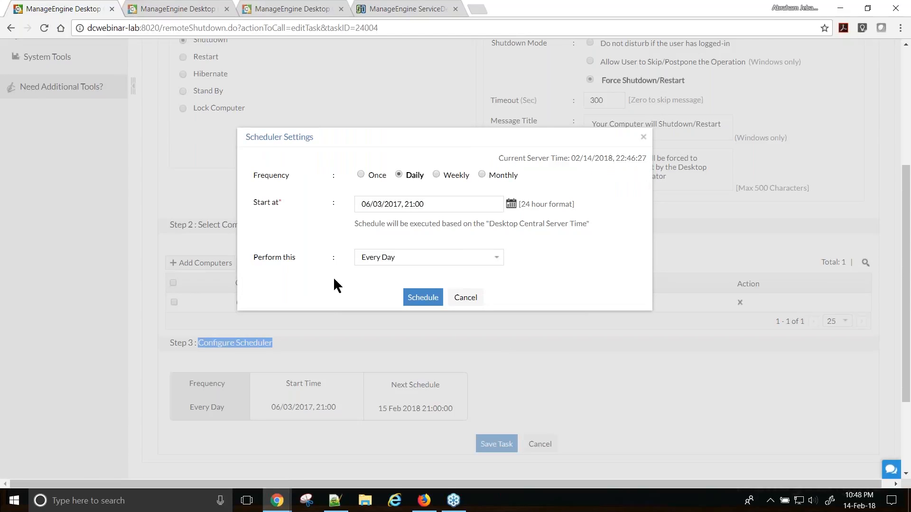
{"action": "left_click", "coordinate": [378, 261]}
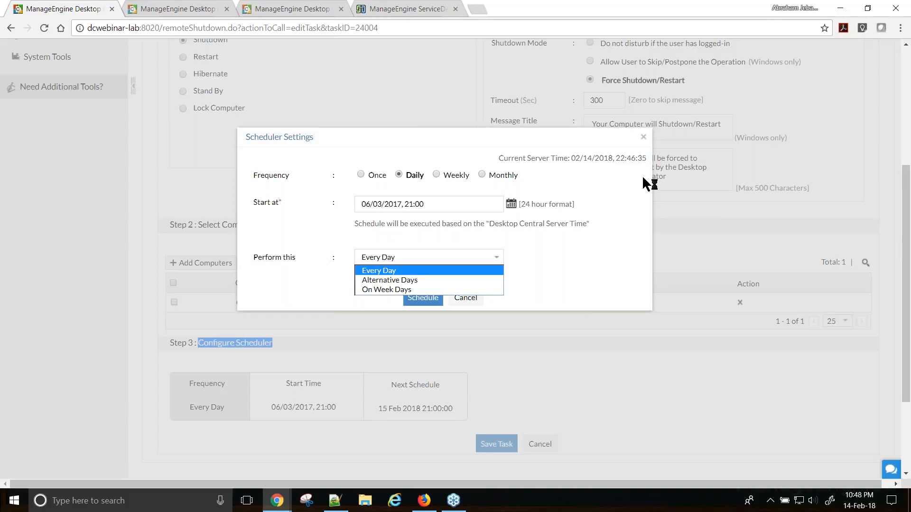
{"action": "left_click", "coordinate": [643, 137]}
{"action": "scroll", "coordinate": [644, 137], "scroll_direction": "up", "scroll_amount": 1}
{"action": "scroll", "coordinate": [254, 217], "scroll_direction": "up", "scroll_amount": 3}
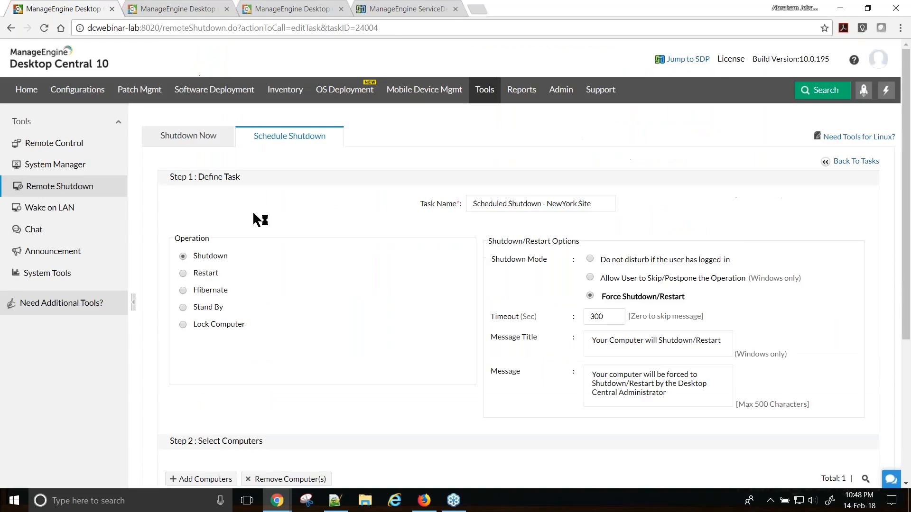
- Go from Remote Shutdown to the Wake on LAN page listing five computers
{"action": "left_click", "coordinate": [60, 187]}
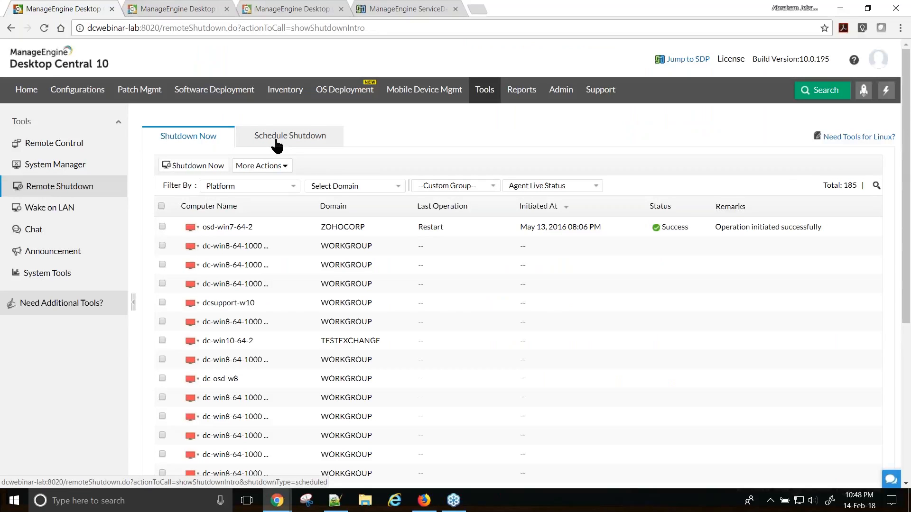
{"action": "left_click", "coordinate": [40, 212]}
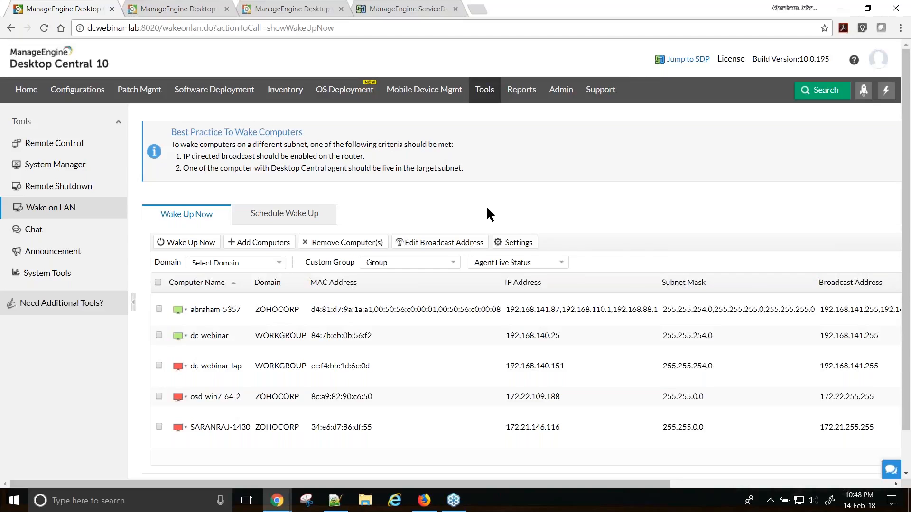
- Review the Wake Up Now Settings without saving, then list the New York and Chicago wake-up schedules
{"action": "left_click", "coordinate": [518, 243]}
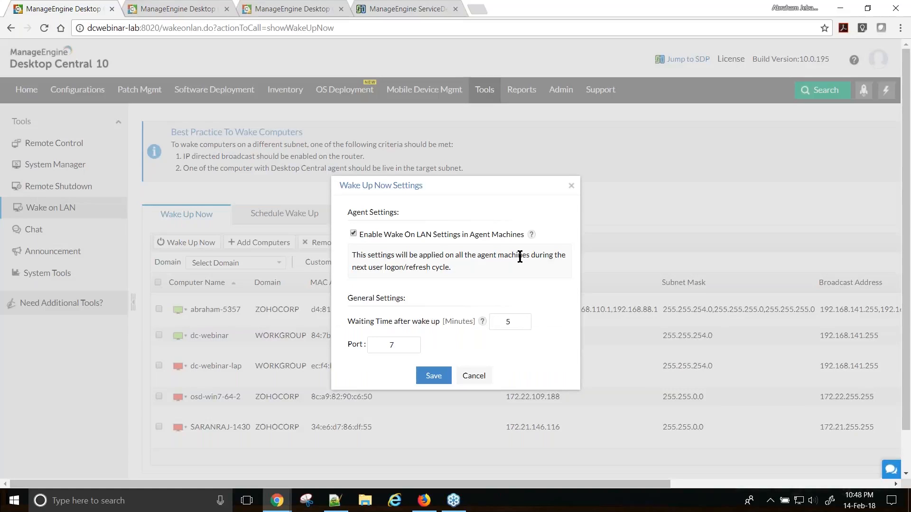
{"action": "left_click", "coordinate": [571, 186]}
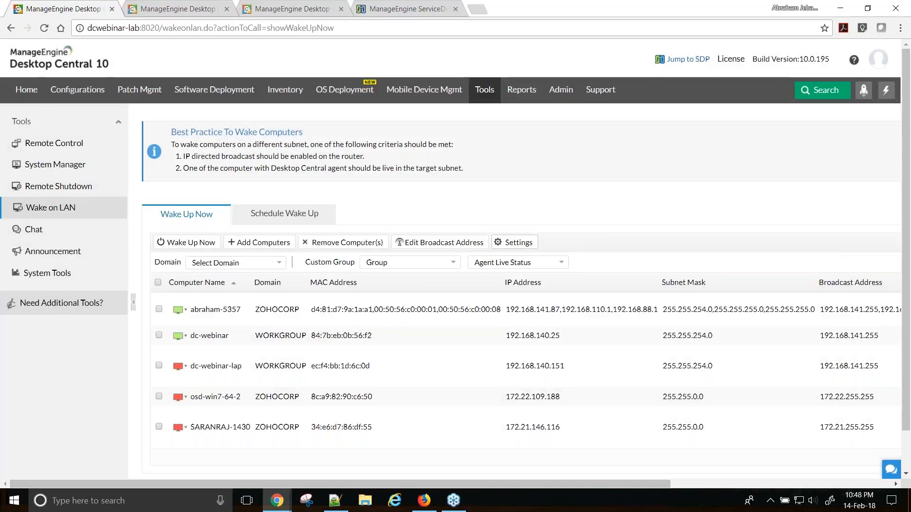
{"action": "left_click", "coordinate": [518, 243]}
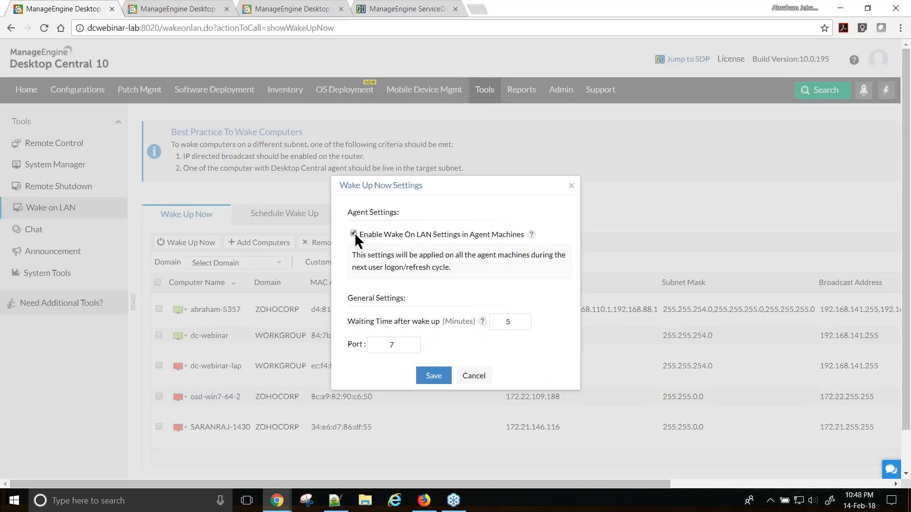
{"action": "left_click_drag", "start_coordinate": [391, 237], "coordinate": [490, 237]}
{"action": "left_click", "coordinate": [506, 233]}
{"action": "left_click", "coordinate": [474, 380]}
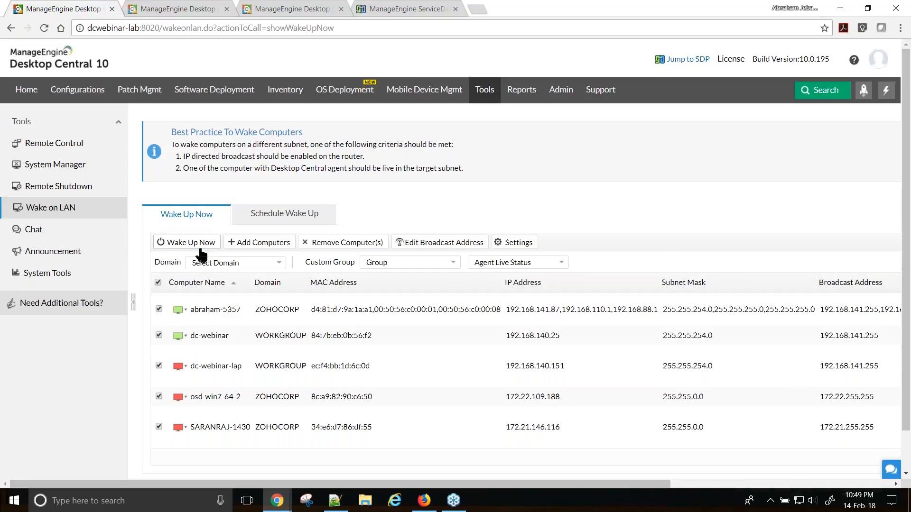
{"action": "left_click", "coordinate": [282, 220]}
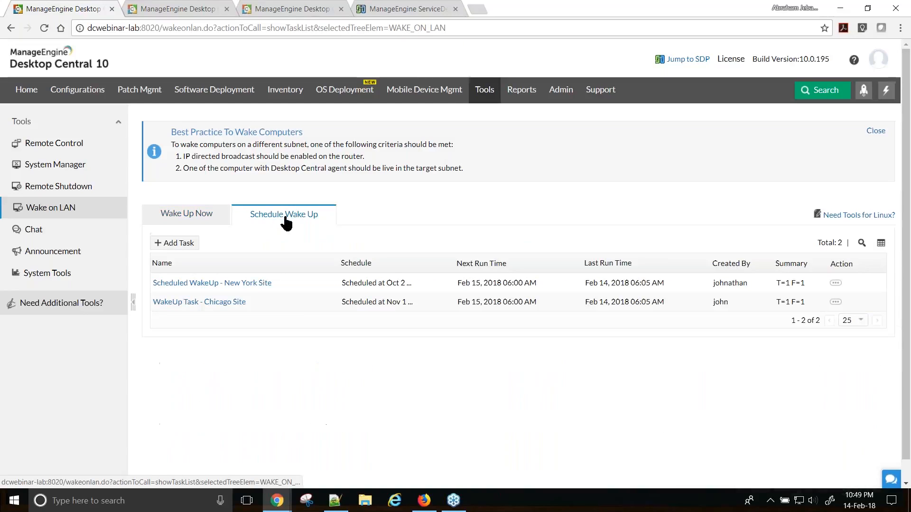
- Review the New York wake-up task: port 7, 5-minute waiting time, and its schedule, unchanged
{"action": "left_click", "coordinate": [836, 285]}
{"action": "left_click", "coordinate": [778, 283]}
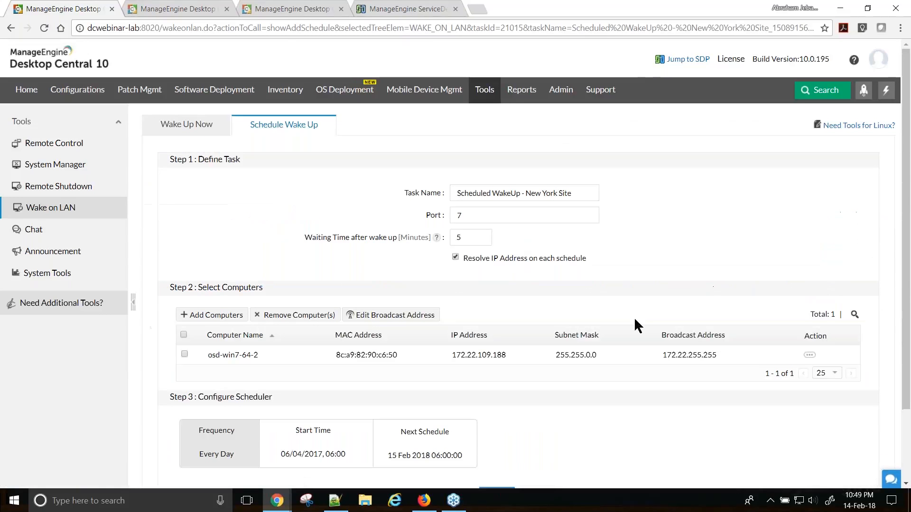
{"action": "double_click", "coordinate": [477, 214]}
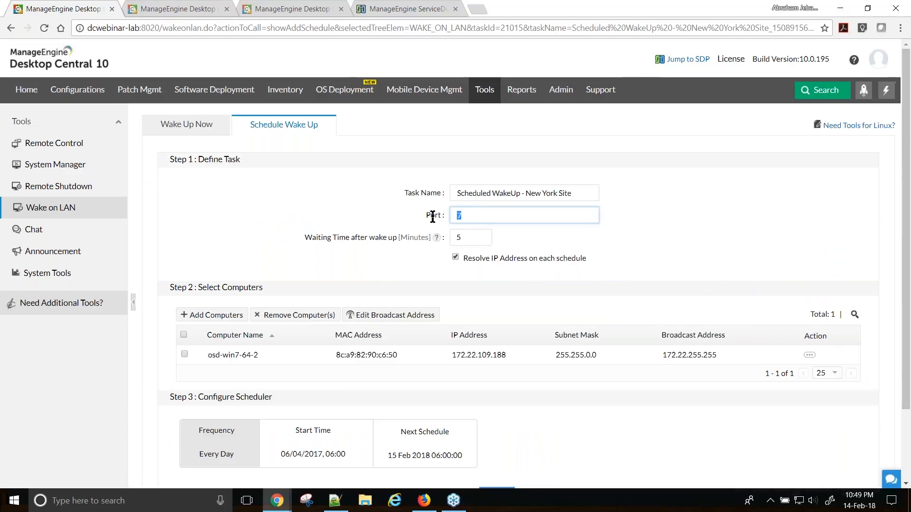
{"action": "double_click", "coordinate": [473, 240]}
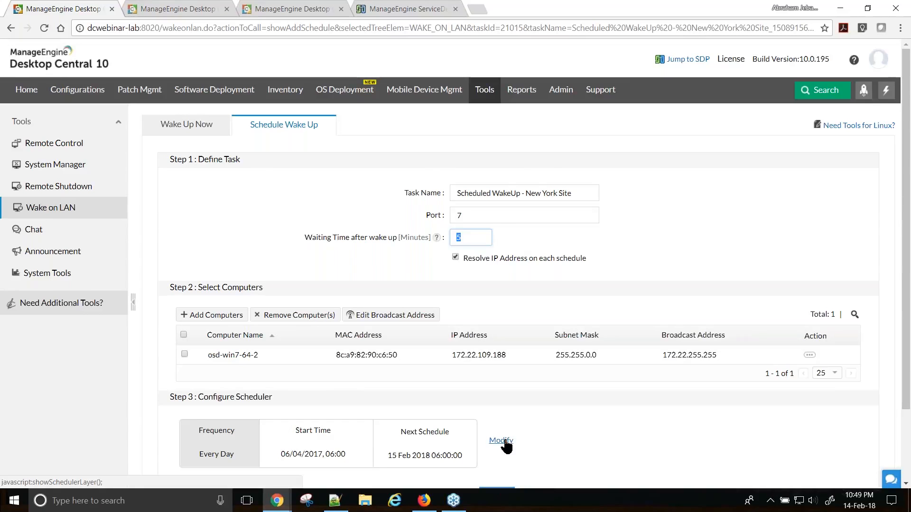
{"action": "left_click", "coordinate": [502, 441]}
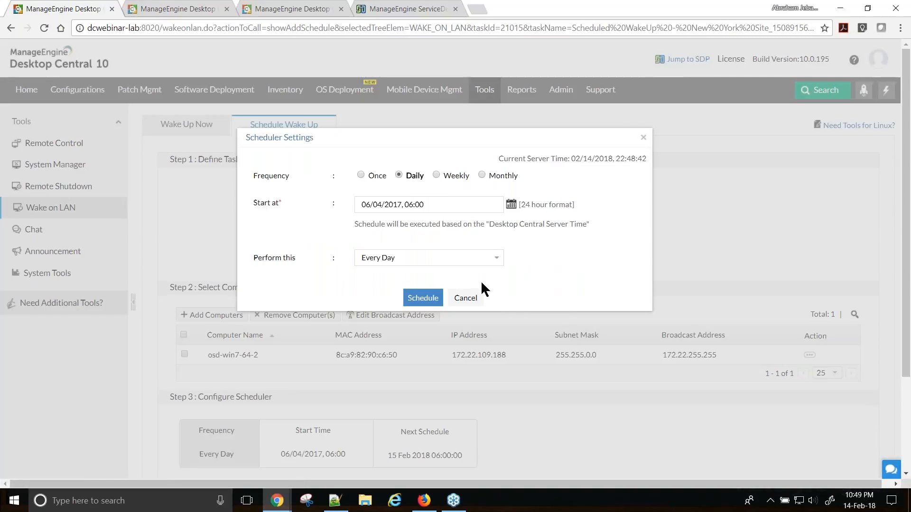
{"action": "left_click", "coordinate": [464, 298]}
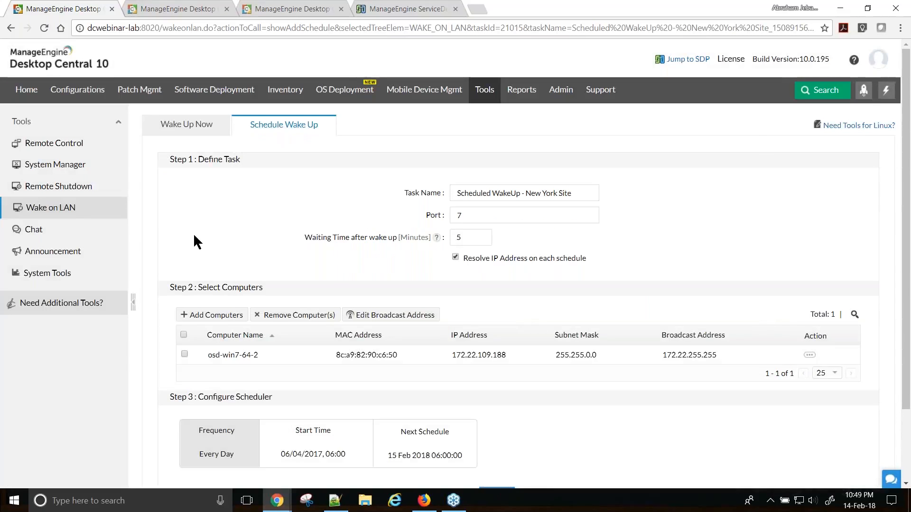
- Return via Remote Shutdown to the Wake on LAN computer list
{"action": "left_click", "coordinate": [57, 187]}
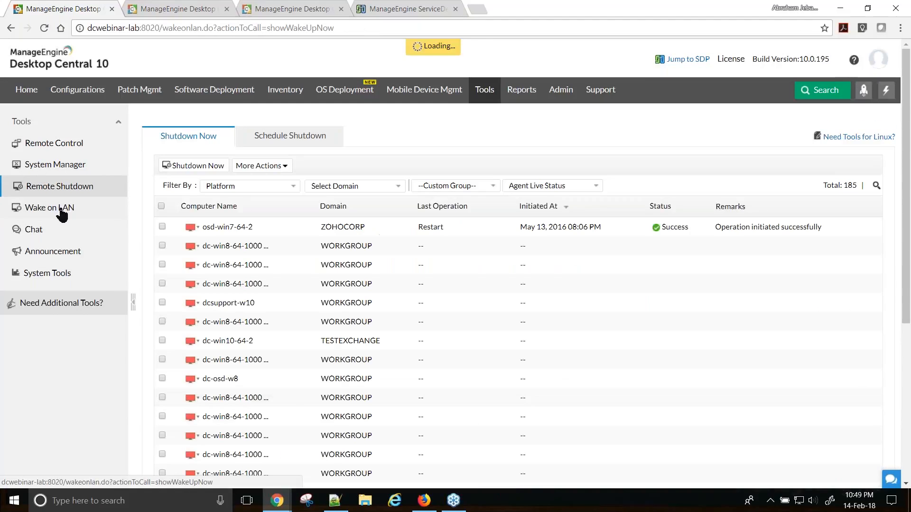
{"action": "left_click", "coordinate": [60, 187]}
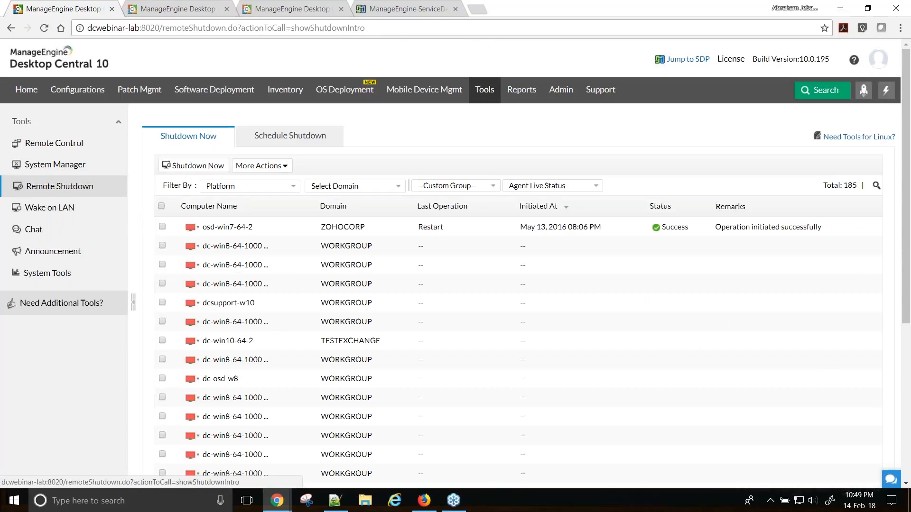
{"action": "left_click", "coordinate": [63, 209]}
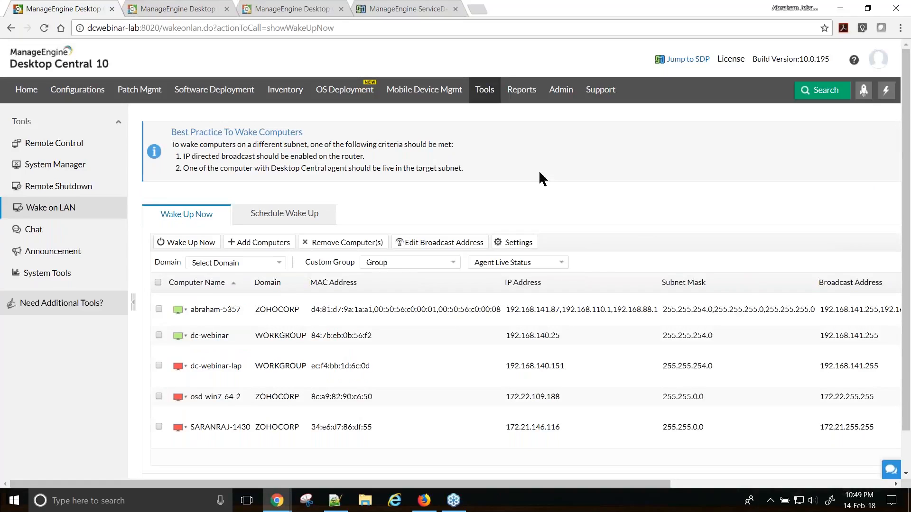
- Open Power Mgmt Reports' System Uptime Report and highlight its Total Uptime and Total Downtime columns
{"action": "left_click", "coordinate": [520, 94]}
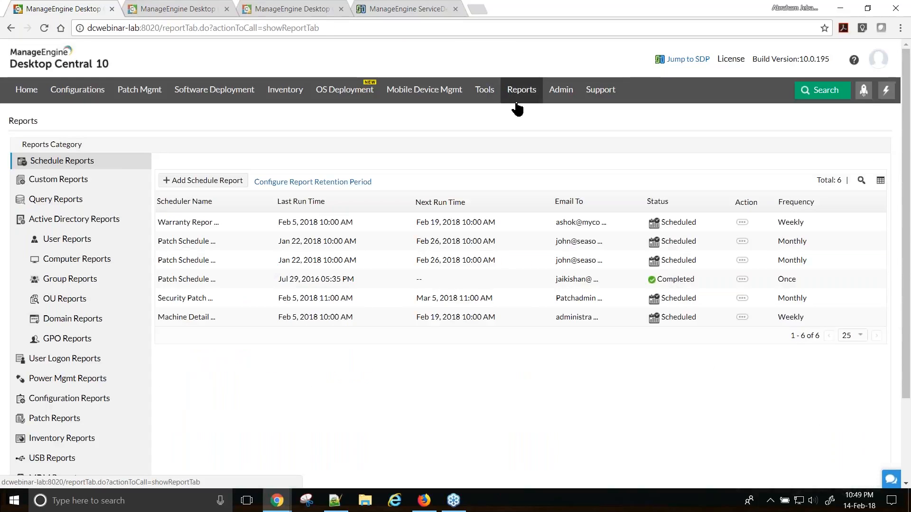
{"action": "scroll", "coordinate": [184, 351], "scroll_direction": "down", "scroll_amount": 3}
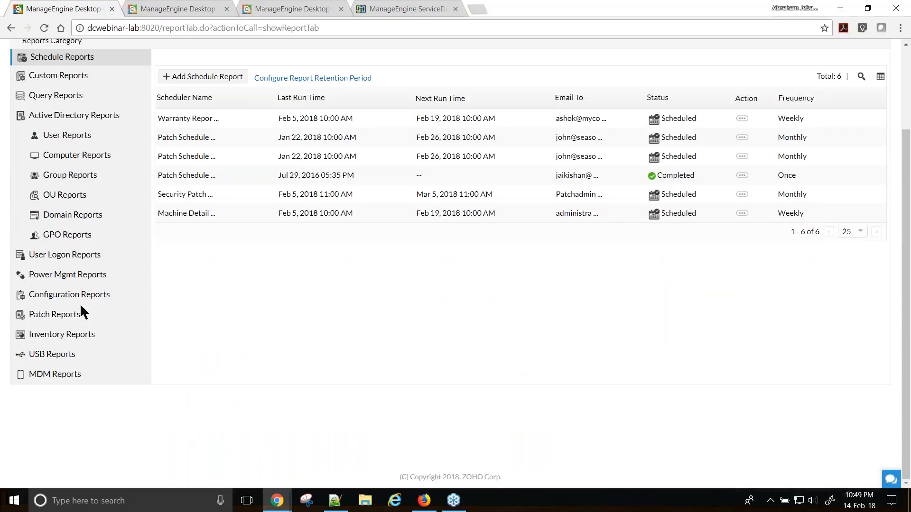
{"action": "left_click", "coordinate": [61, 280]}
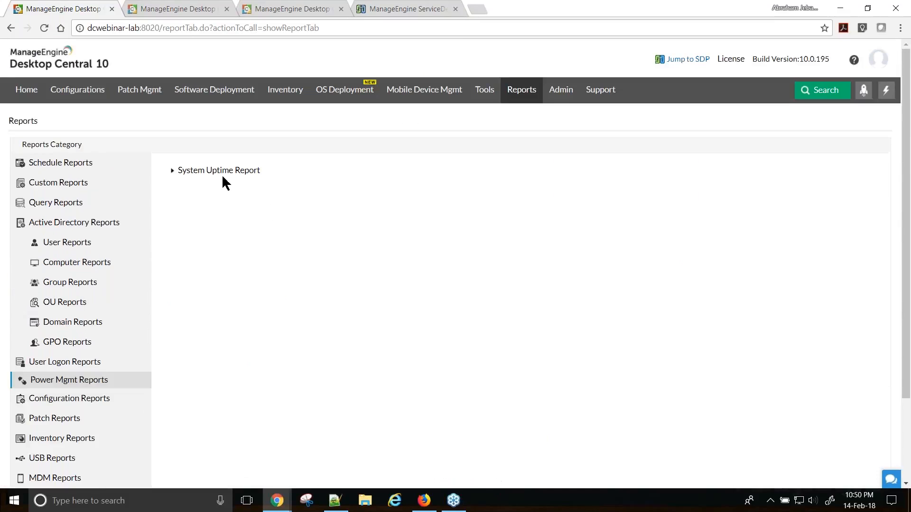
{"action": "left_click", "coordinate": [218, 175]}
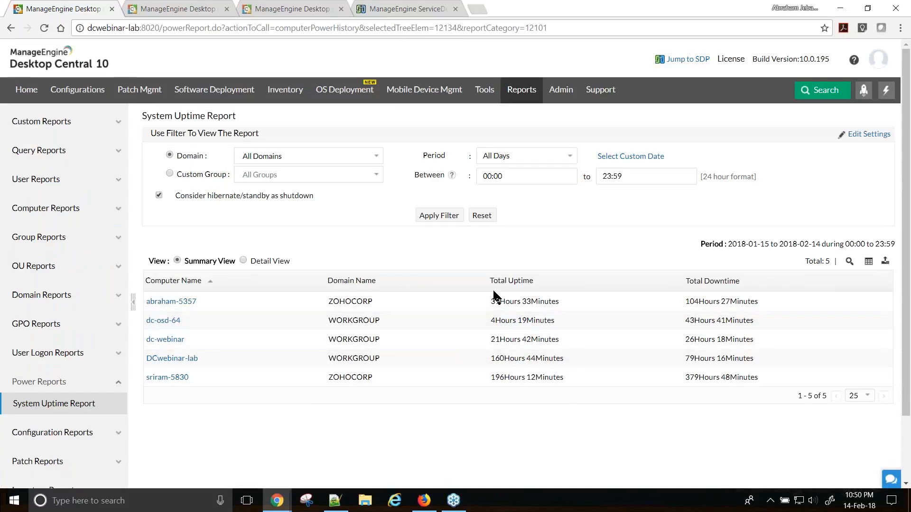
{"action": "left_click_drag", "start_coordinate": [490, 283], "coordinate": [538, 282]}
{"action": "left_click_drag", "start_coordinate": [686, 281], "coordinate": [744, 282]}
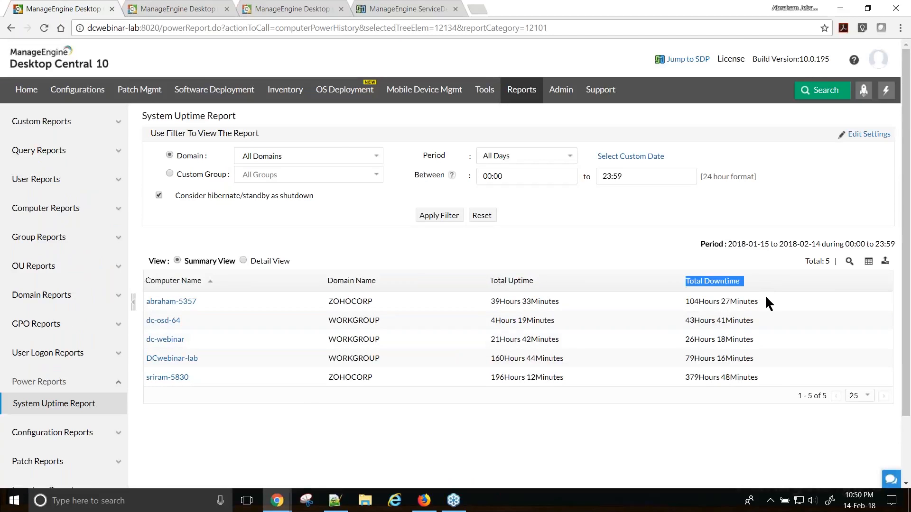
- Flip the report filter to custom group and back to domains, then return to Tools and the slideshow
{"action": "left_click", "coordinate": [169, 173]}
{"action": "left_click", "coordinate": [170, 154]}
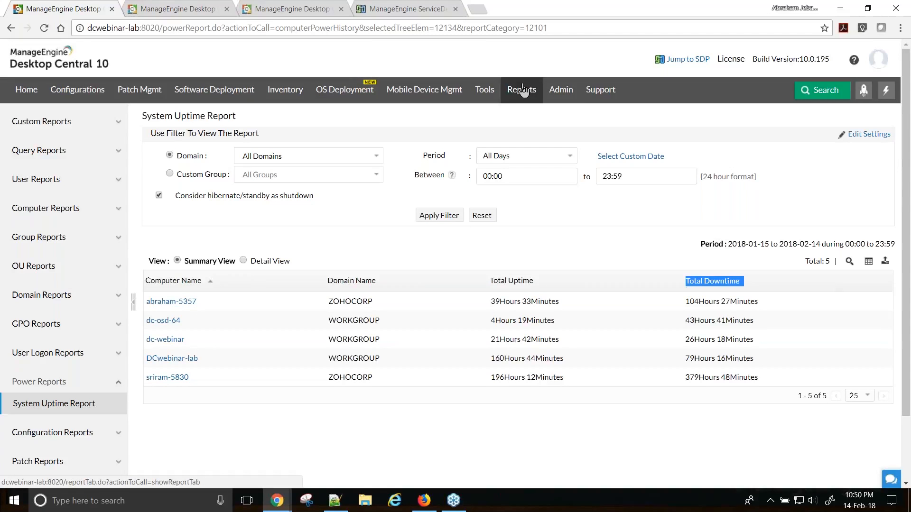
{"action": "left_click", "coordinate": [484, 93]}
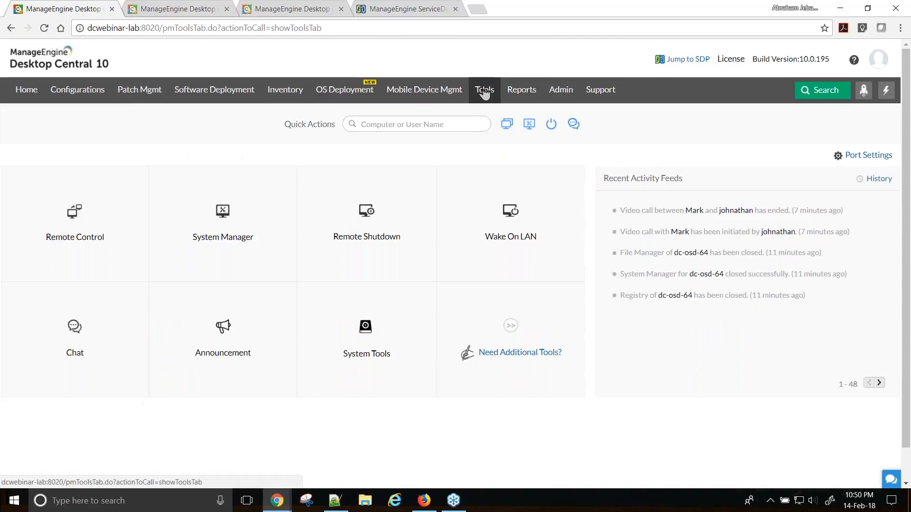
{"action": "key", "text": "alt+Tab"}
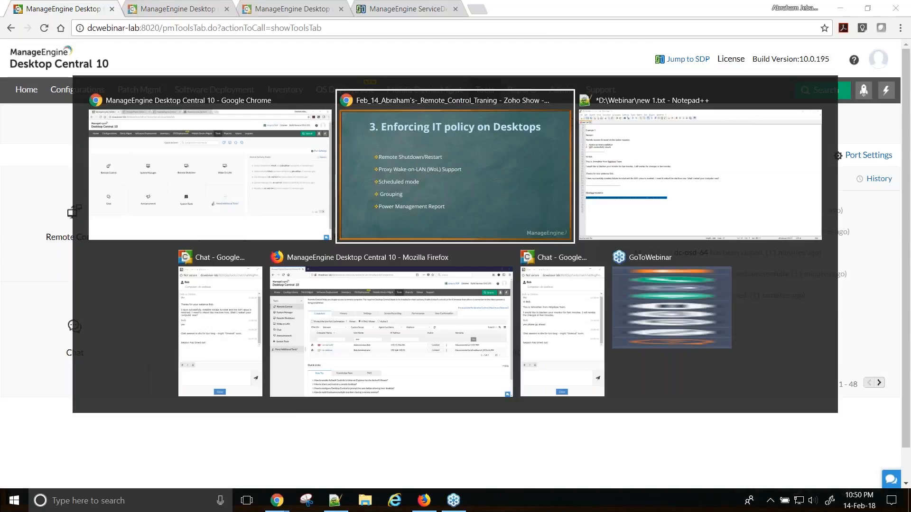
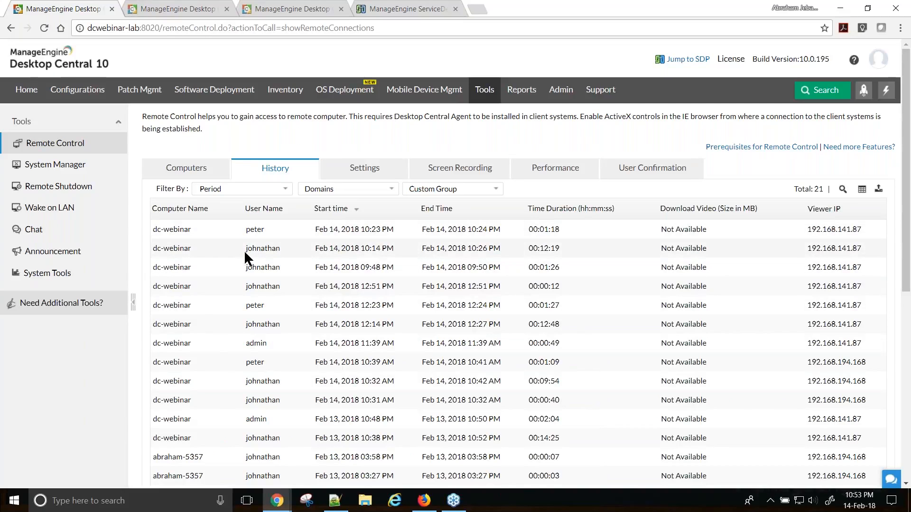
- Highlight the 10:14 PM session's user and 00:12:19 duration, then bring up ServiceDesk Plus request 381's work log
{"action": "left_click_drag", "start_coordinate": [242, 250], "coordinate": [284, 250]}
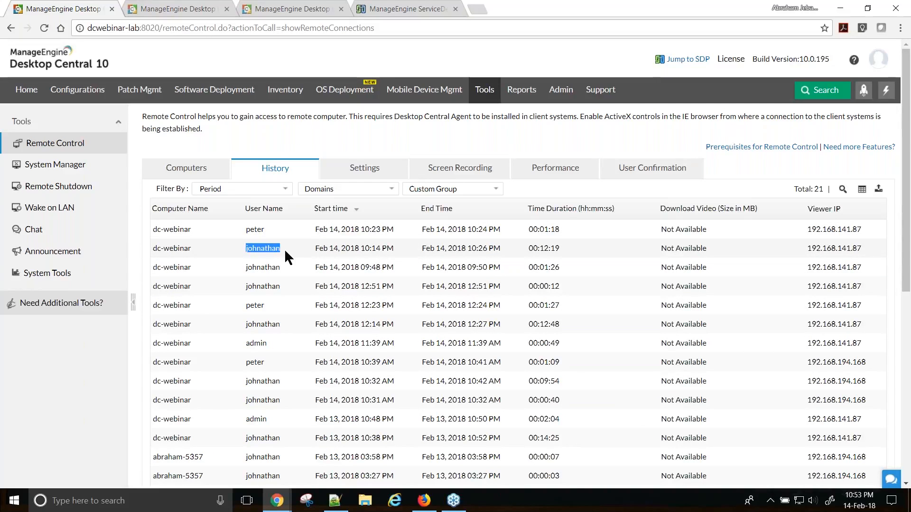
{"action": "left_click", "coordinate": [420, 254]}
{"action": "left_click_drag", "start_coordinate": [568, 250], "coordinate": [527, 249]}
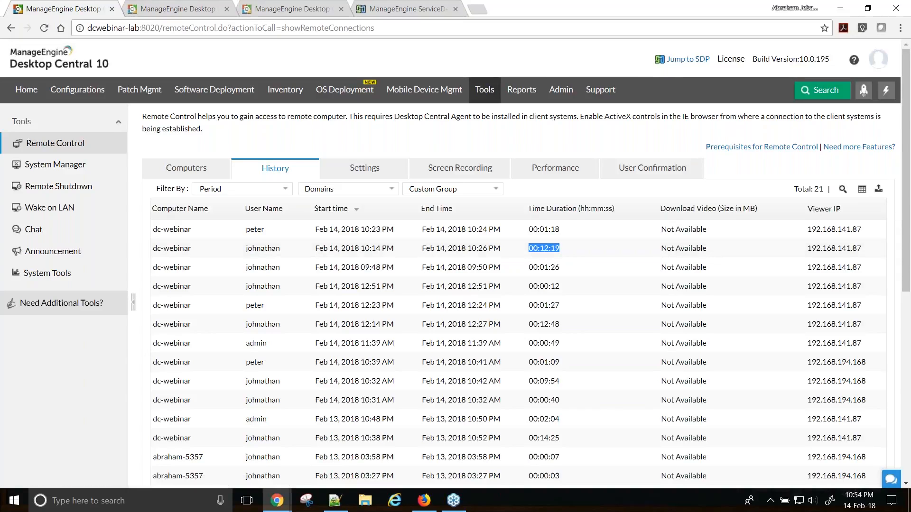
{"action": "left_click", "coordinate": [392, 10]}
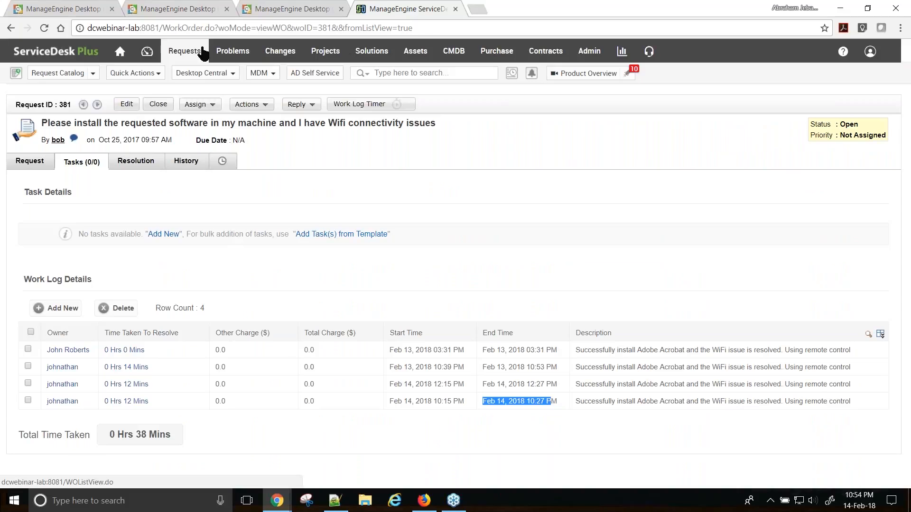
{"action": "left_click", "coordinate": [484, 404]}
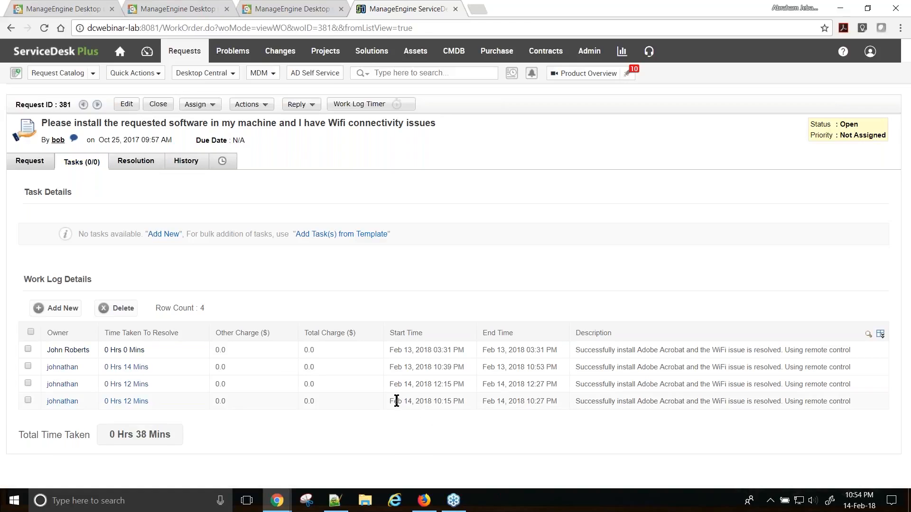
- Highlight the last work-log entry's 10:15–10:27 PM times and its owner, then return to the slideshow
{"action": "left_click_drag", "start_coordinate": [392, 401], "coordinate": [559, 408]}
{"action": "left_click", "coordinate": [483, 404]}
{"action": "left_click_drag", "start_coordinate": [81, 402], "coordinate": [49, 412]}
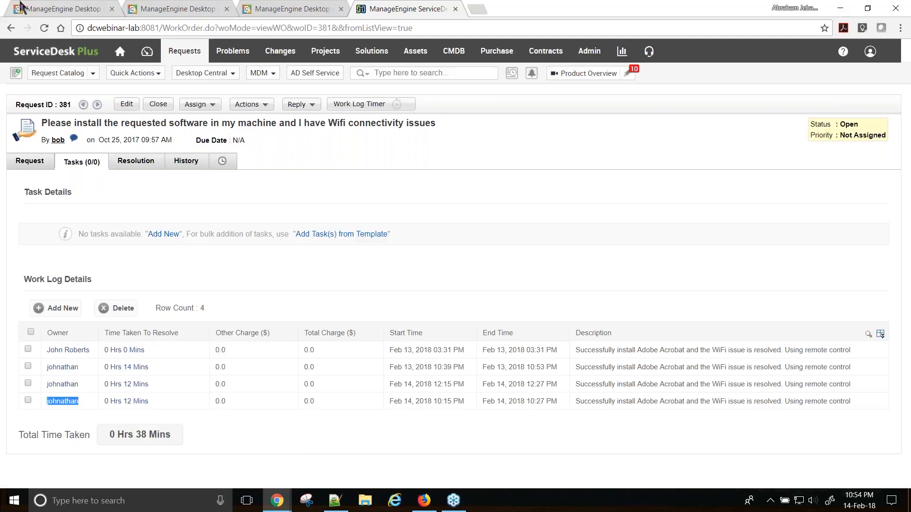
{"action": "key", "text": "alt+Tab"}
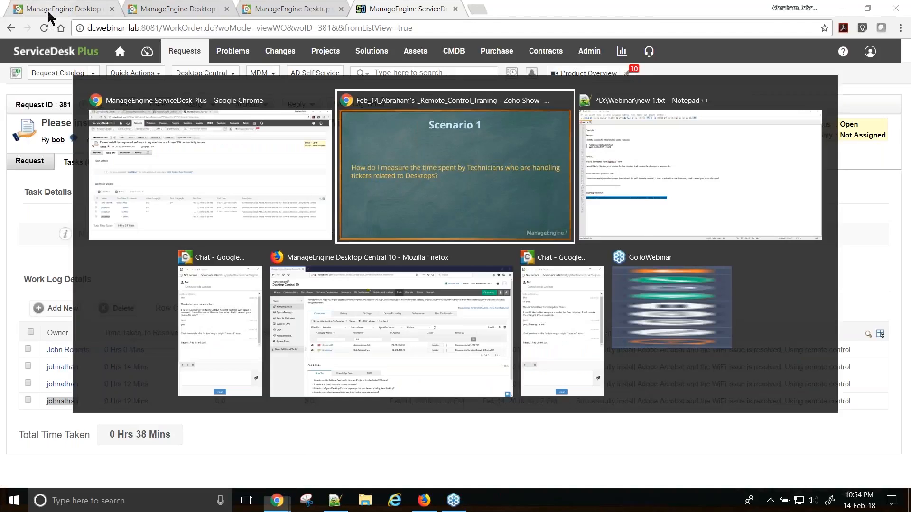
- Advance to the Scenario 2 slide, then go back to Desktop Central's remote session history
{"action": "key", "text": "Right"}
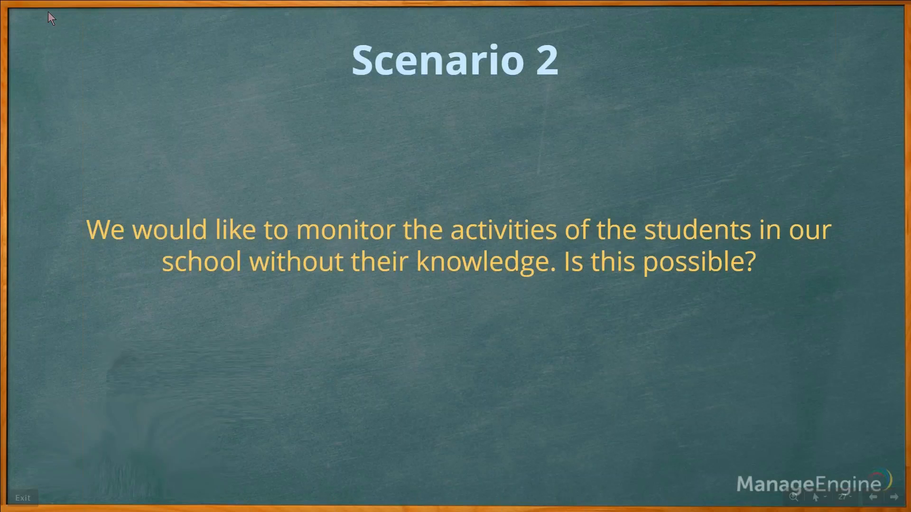
{"action": "key", "text": "alt+Tab"}
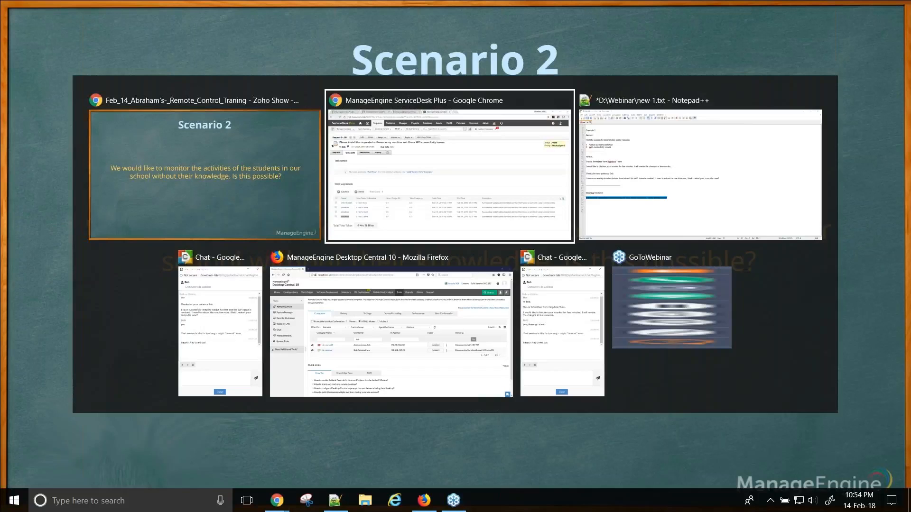
{"action": "key", "text": "alt+shift+Tab"}
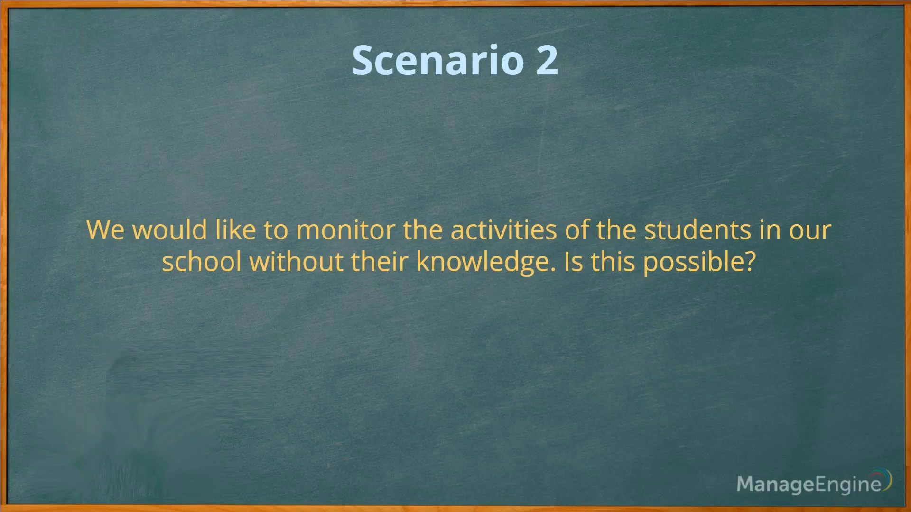
{"action": "key", "text": "alt+Tab"}
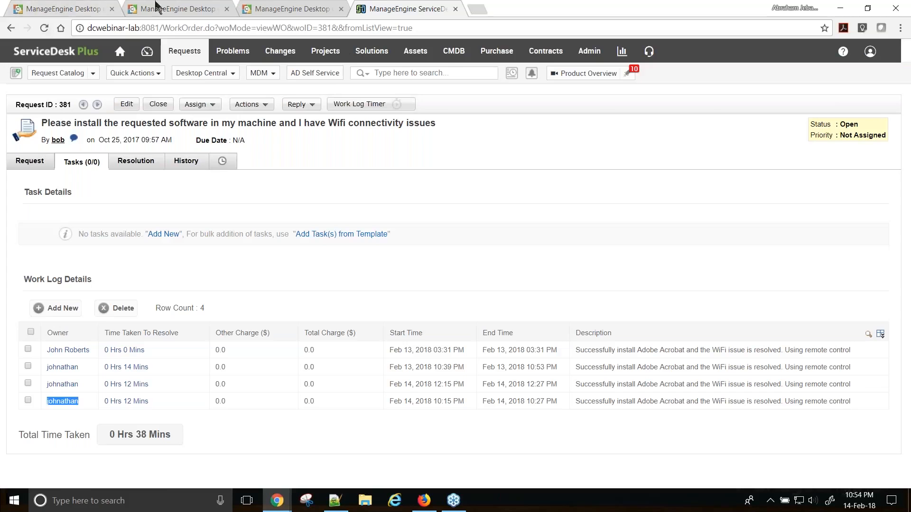
{"action": "left_click", "coordinate": [76, 8]}
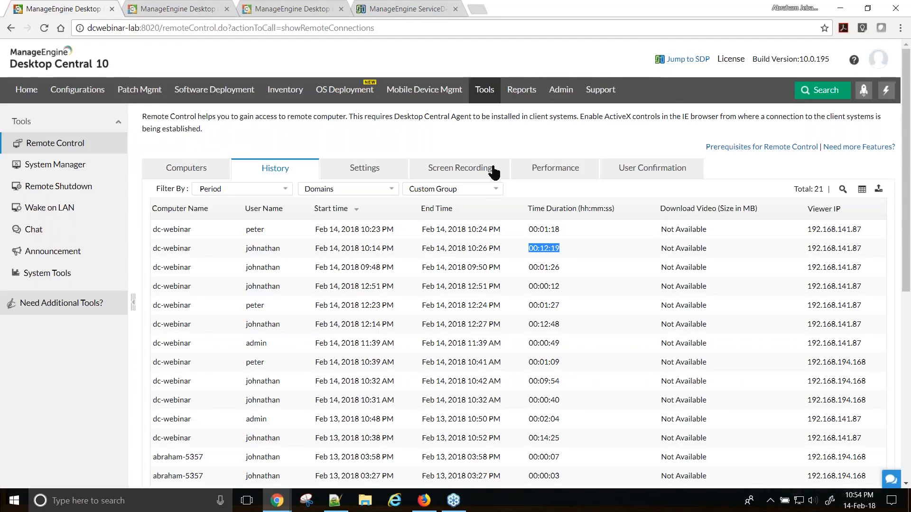
- Open the Remote Control general settings and highlight the end-user notification option
{"action": "left_click", "coordinate": [363, 171]}
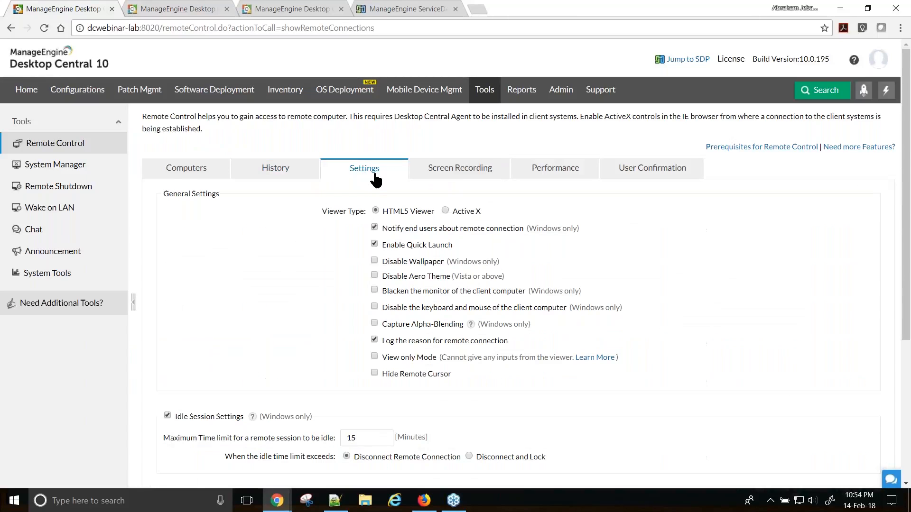
{"action": "left_click", "coordinate": [484, 97]}
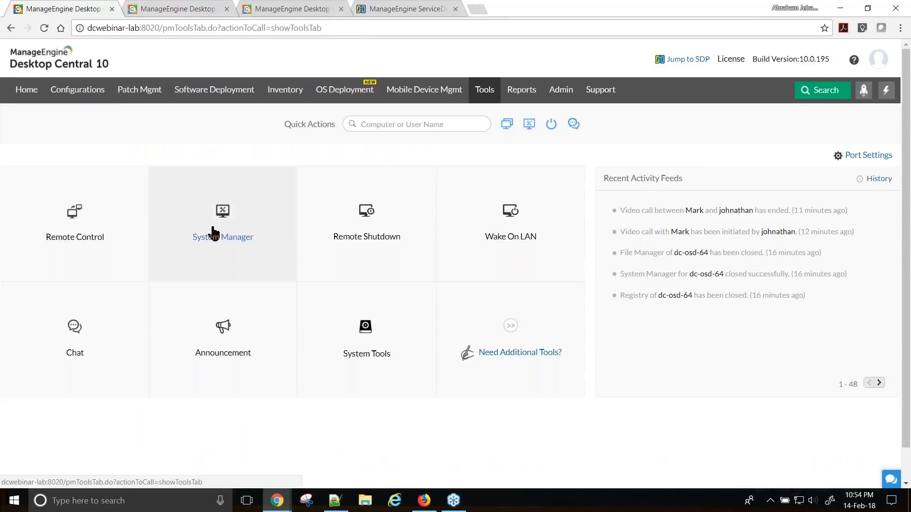
{"action": "left_click", "coordinate": [91, 236]}
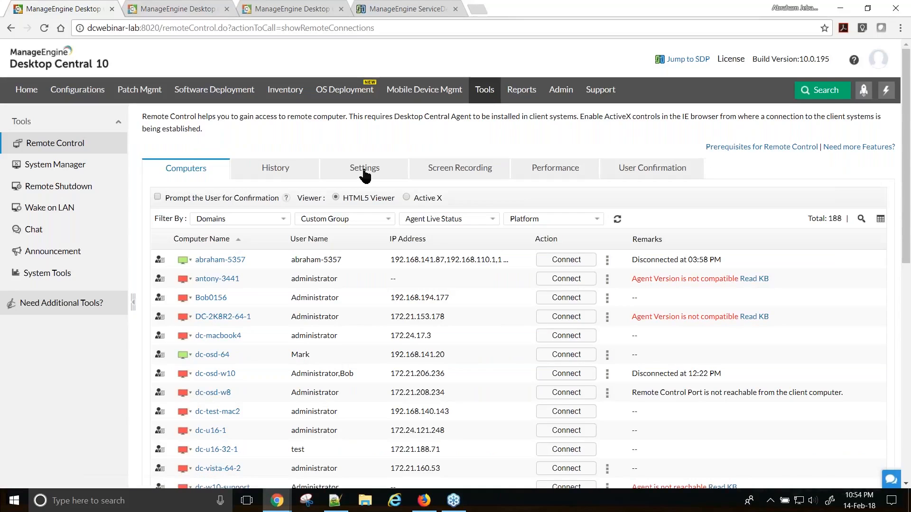
{"action": "left_click", "coordinate": [364, 171]}
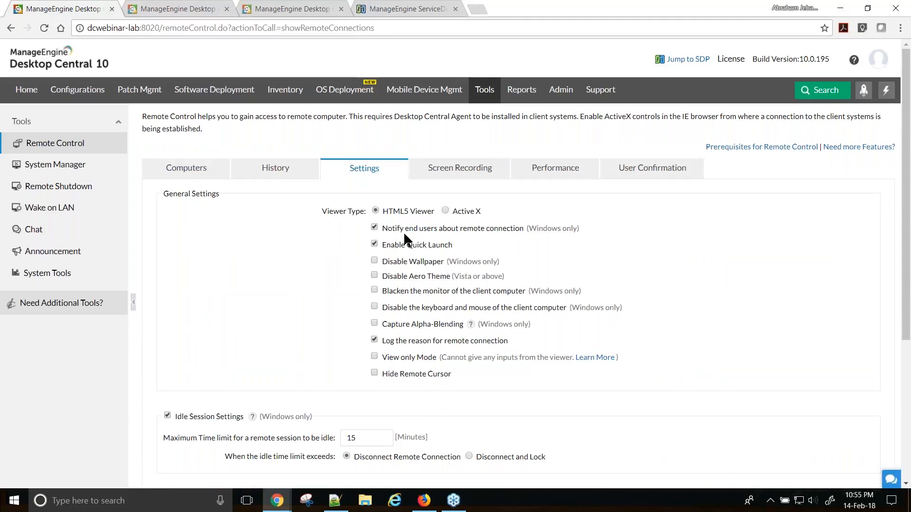
{"action": "left_click_drag", "start_coordinate": [383, 228], "coordinate": [524, 229]}
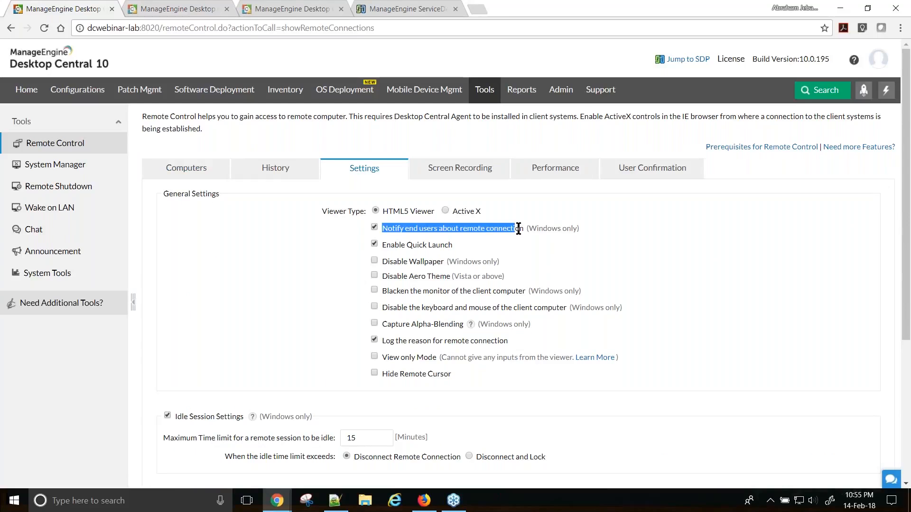
{"action": "left_click", "coordinate": [698, 272]}
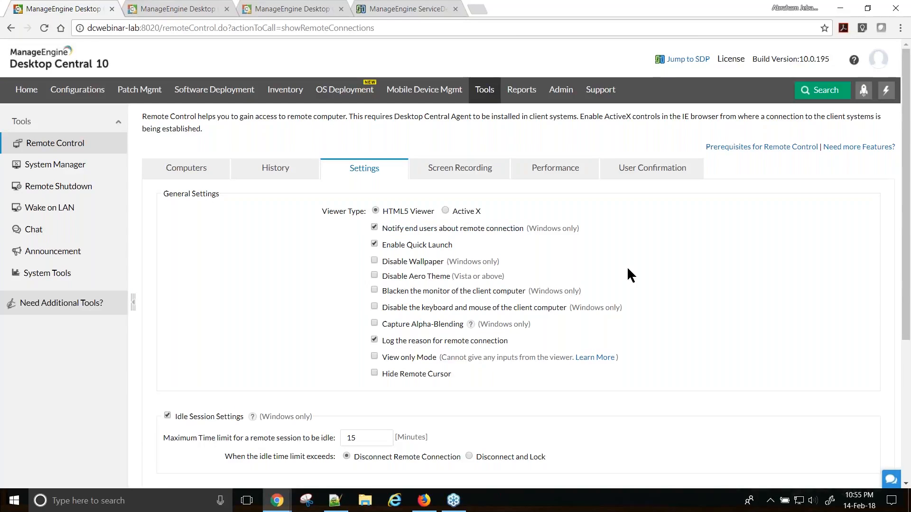
- Turn off end-user notification, try view-only mode on and off, and review User Confirmation settings
{"action": "left_click", "coordinate": [375, 228]}
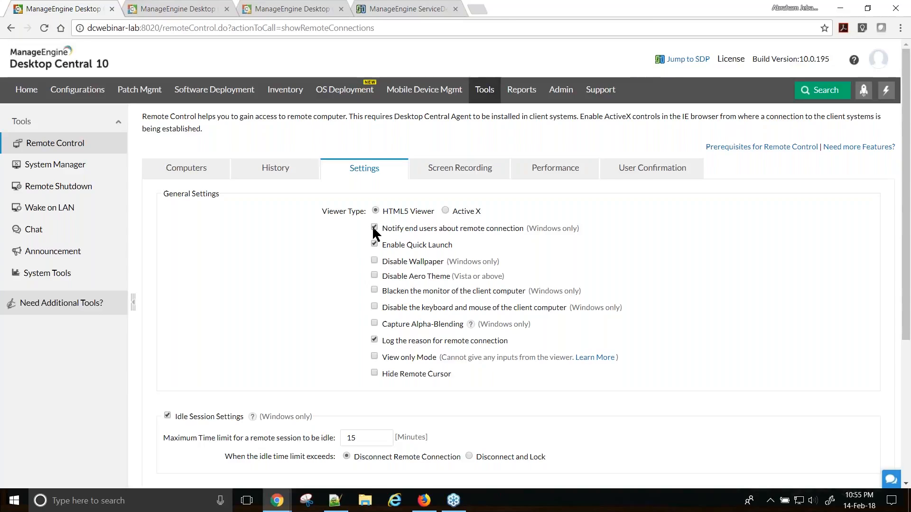
{"action": "left_click", "coordinate": [375, 227]}
{"action": "left_click", "coordinate": [374, 227]}
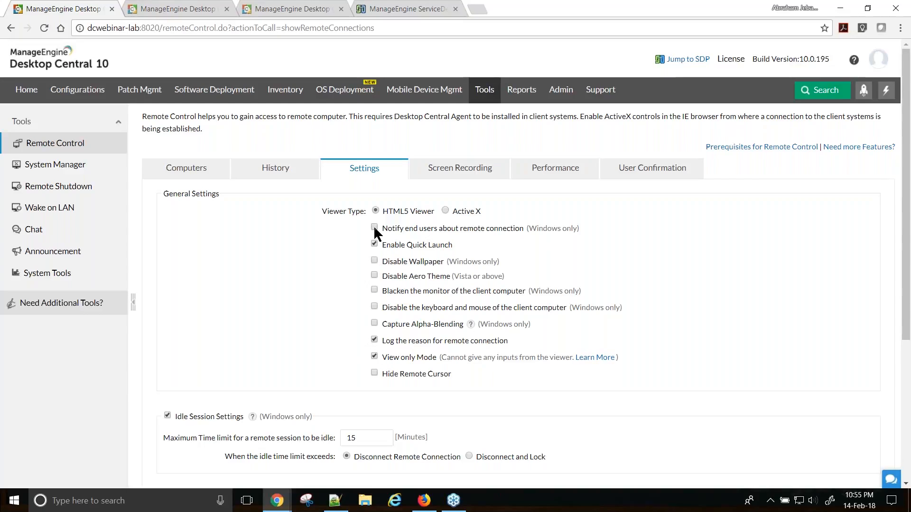
{"action": "left_click", "coordinate": [375, 357]}
{"action": "left_click", "coordinate": [637, 176]}
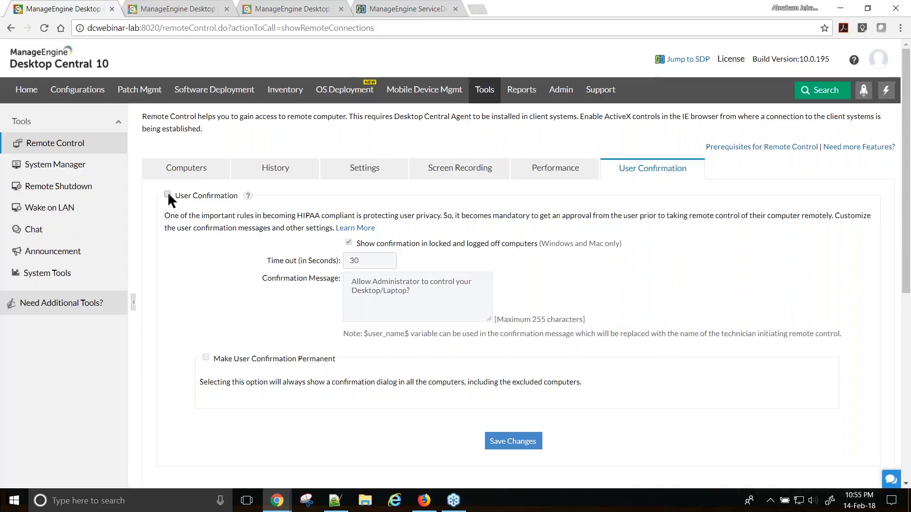
{"action": "left_click", "coordinate": [373, 171]}
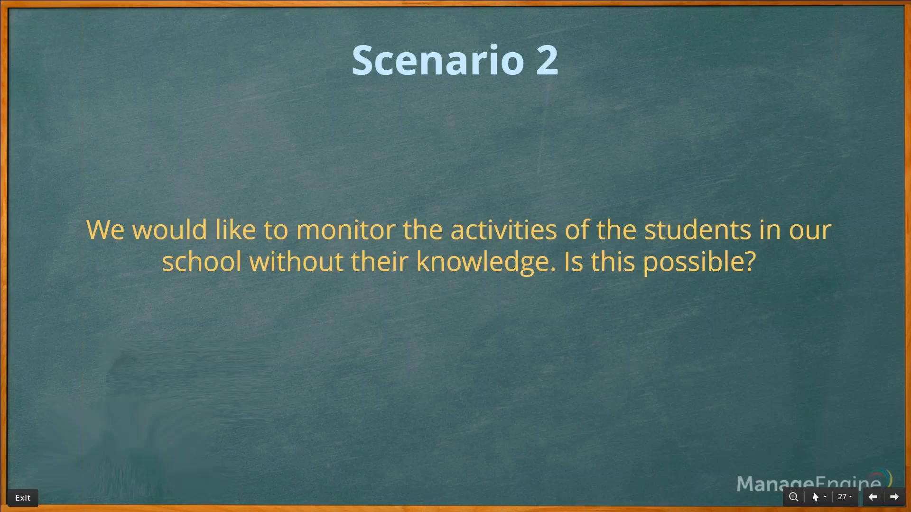
- Advance to the Scenario 3 HIPAA compliance slide, then bring Desktop Central back
{"action": "key", "text": "Right"}
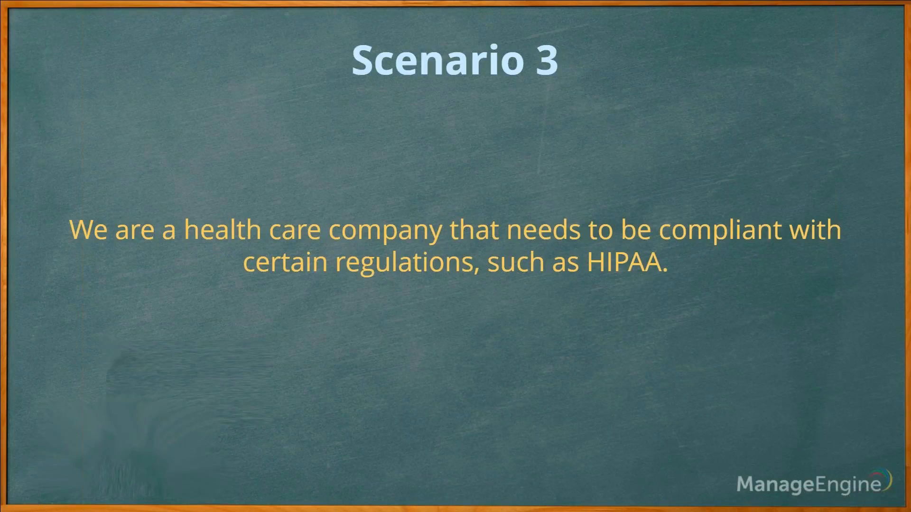
{"action": "key", "text": "alt+Tab"}
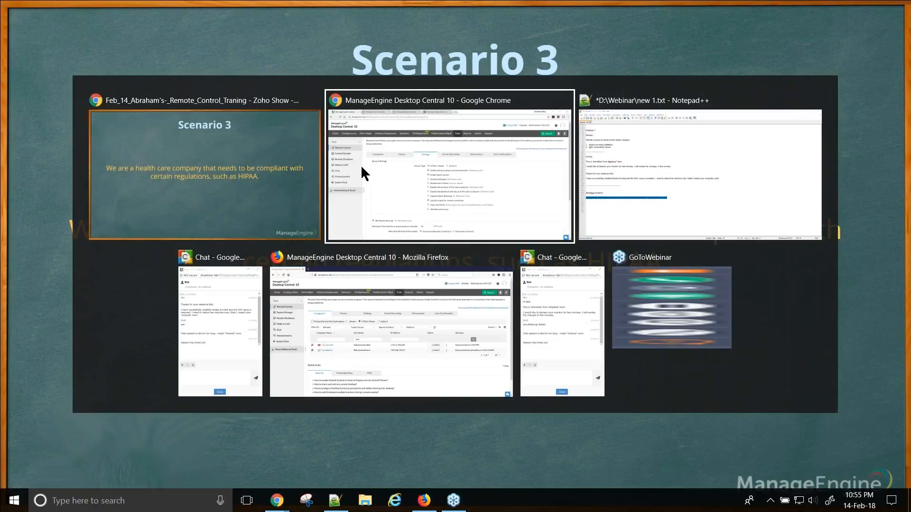
{"action": "left_click", "coordinate": [362, 173]}
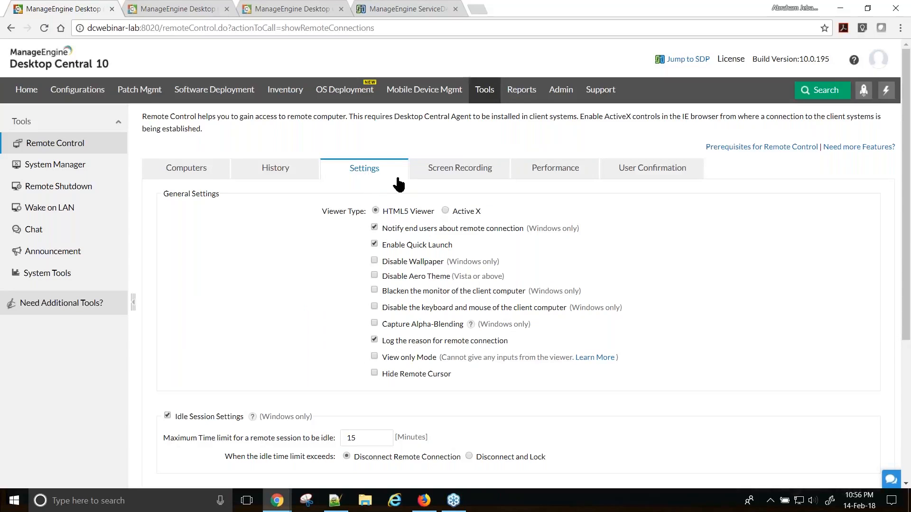
{"action": "left_click", "coordinate": [642, 180]}
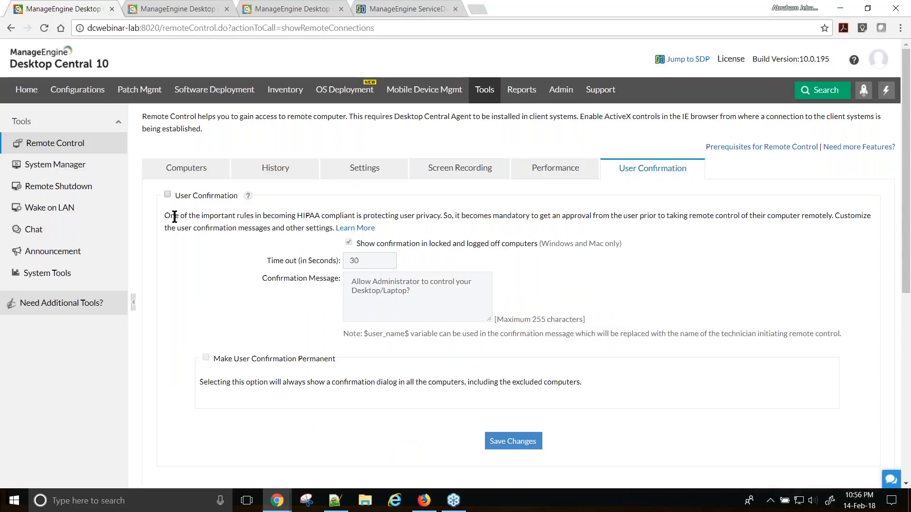
{"action": "left_click_drag", "start_coordinate": [164, 215], "coordinate": [331, 228]}
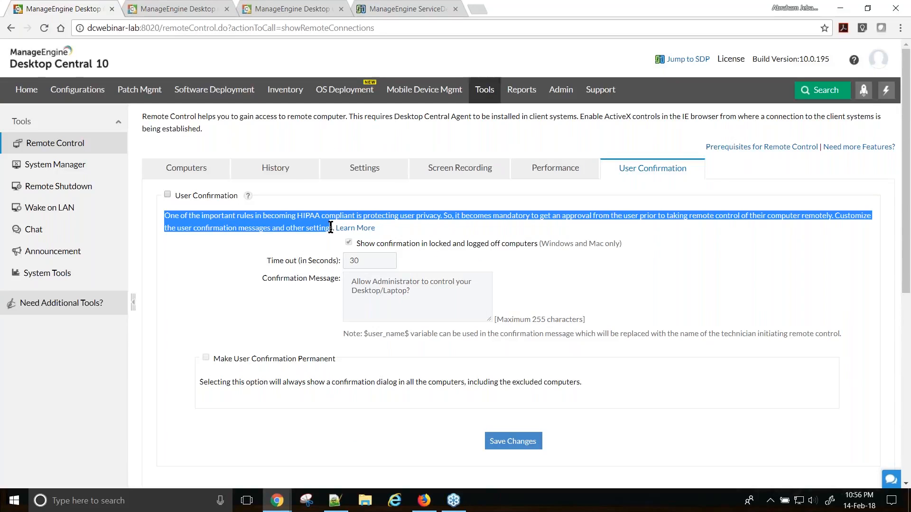
{"action": "left_click", "coordinate": [168, 195]}
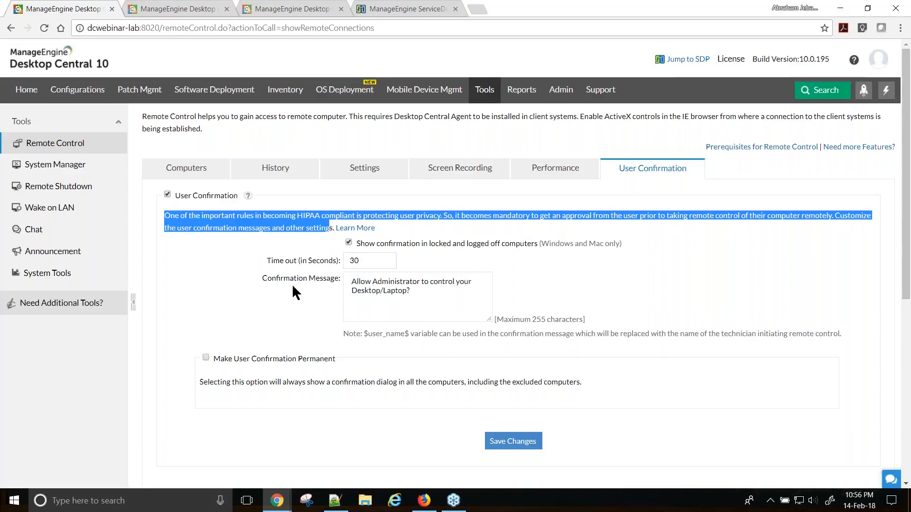
{"action": "left_click_drag", "start_coordinate": [424, 299], "coordinate": [346, 283]}
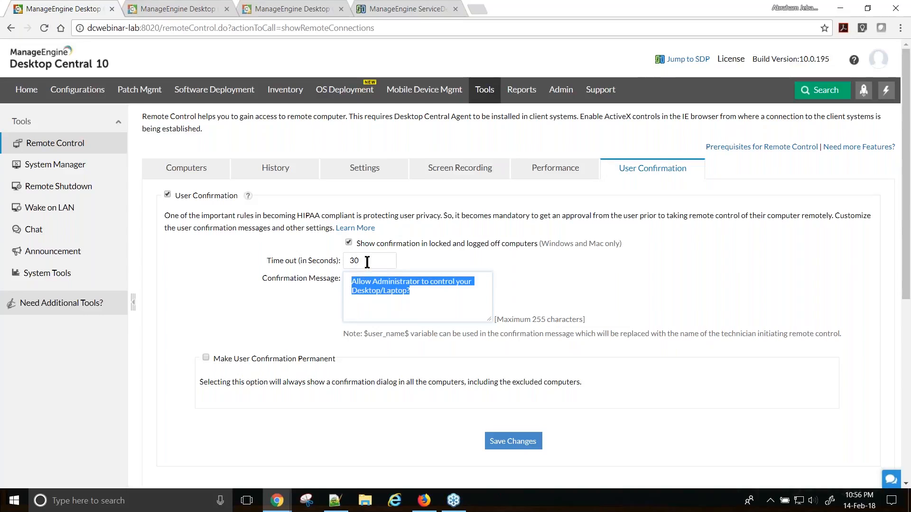
{"action": "left_click", "coordinate": [166, 196]}
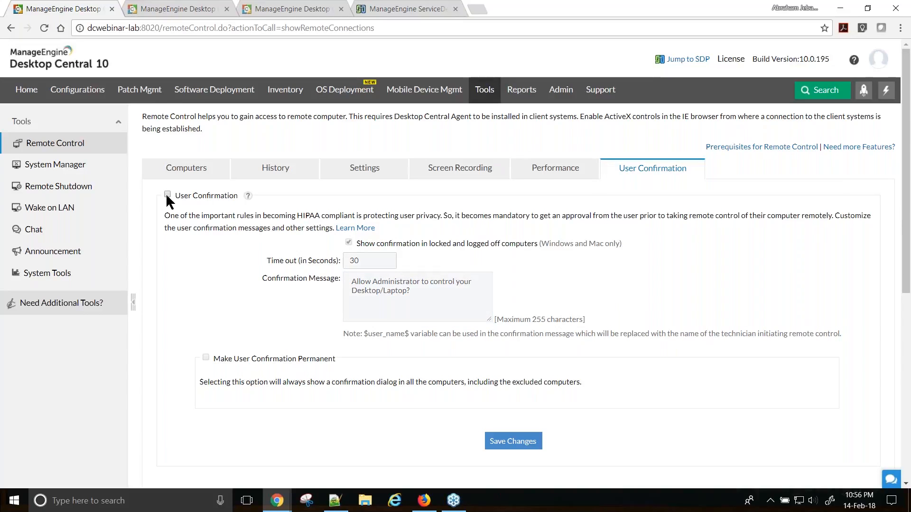
{"action": "key", "text": "alt+Tab"}
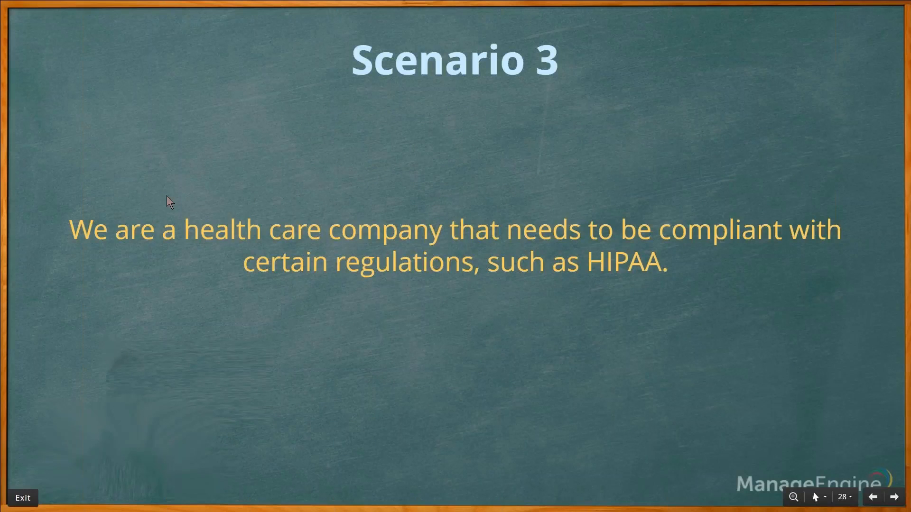
- Advance to the Scenario 4 slide on IIS setup, then return to Desktop Central's Remote Control page
{"action": "key", "text": "Right"}
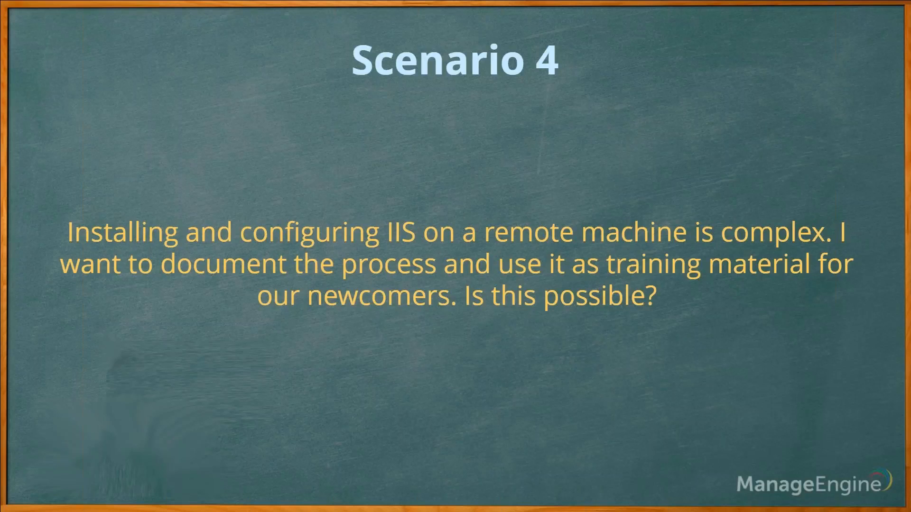
{"action": "key", "text": "alt+Tab"}
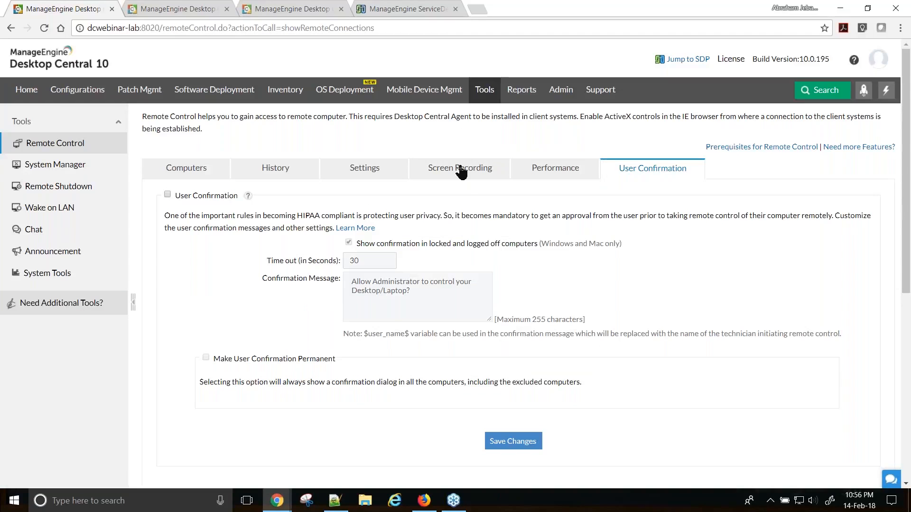
{"action": "left_click", "coordinate": [460, 173]}
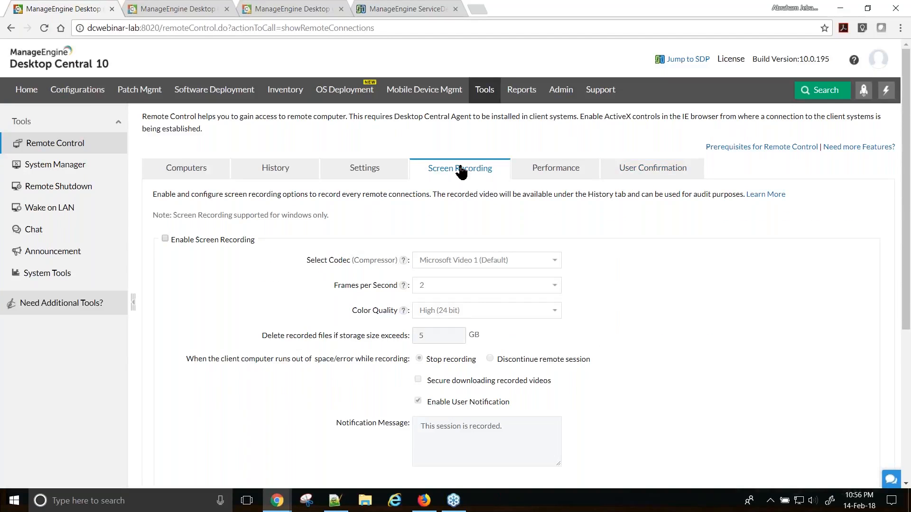
- Enable screen recording of remote sessions and scroll through the remote connection history
{"action": "left_click", "coordinate": [165, 238]}
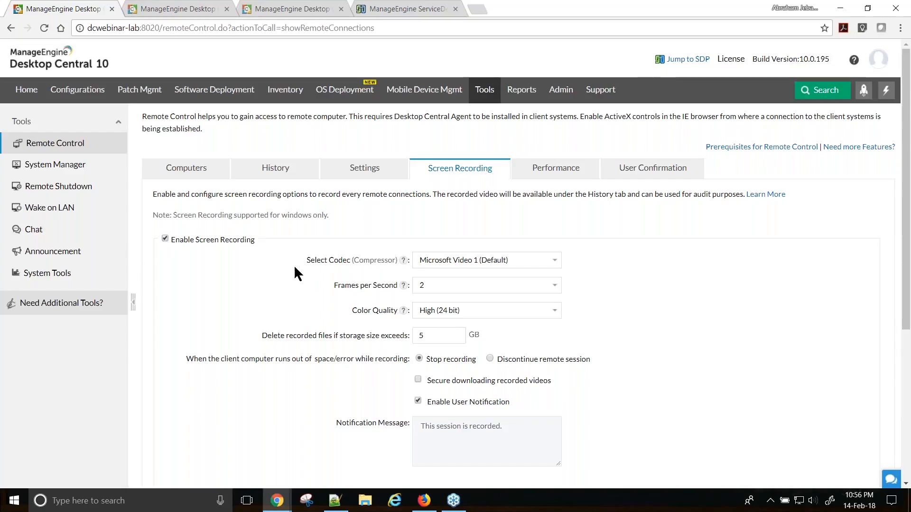
{"action": "left_click", "coordinate": [267, 177]}
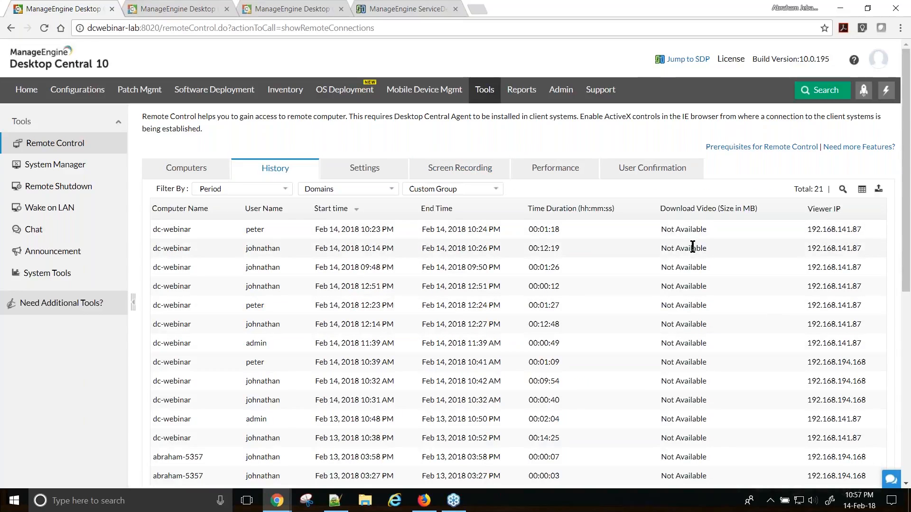
{"action": "scroll", "coordinate": [692, 246], "scroll_direction": "down", "scroll_amount": 4}
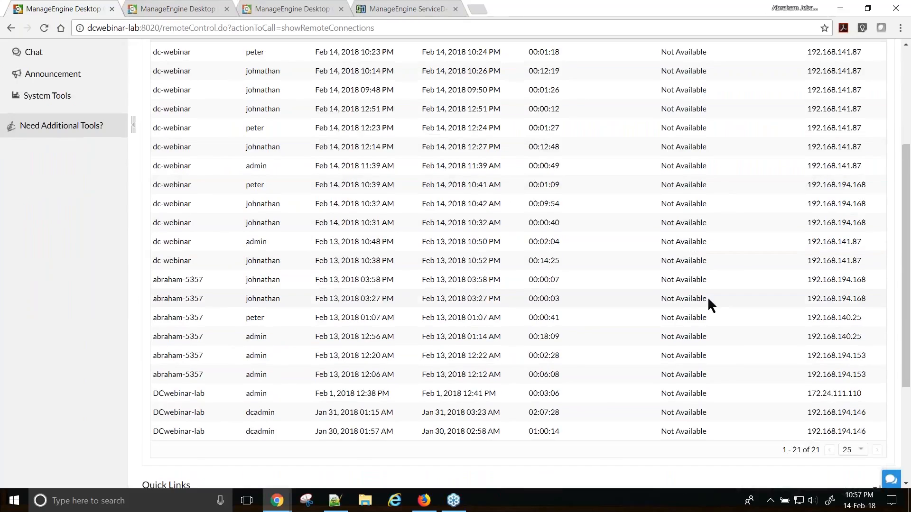
{"action": "scroll", "coordinate": [708, 297], "scroll_direction": "up", "scroll_amount": 4}
{"action": "scroll", "coordinate": [672, 332], "scroll_direction": "down", "scroll_amount": 4}
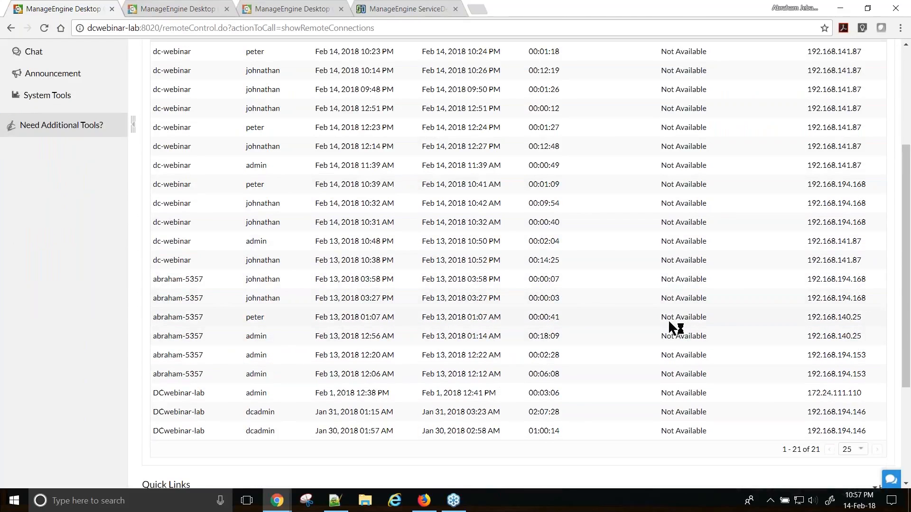
{"action": "scroll", "coordinate": [693, 319], "scroll_direction": "up", "scroll_amount": 4}
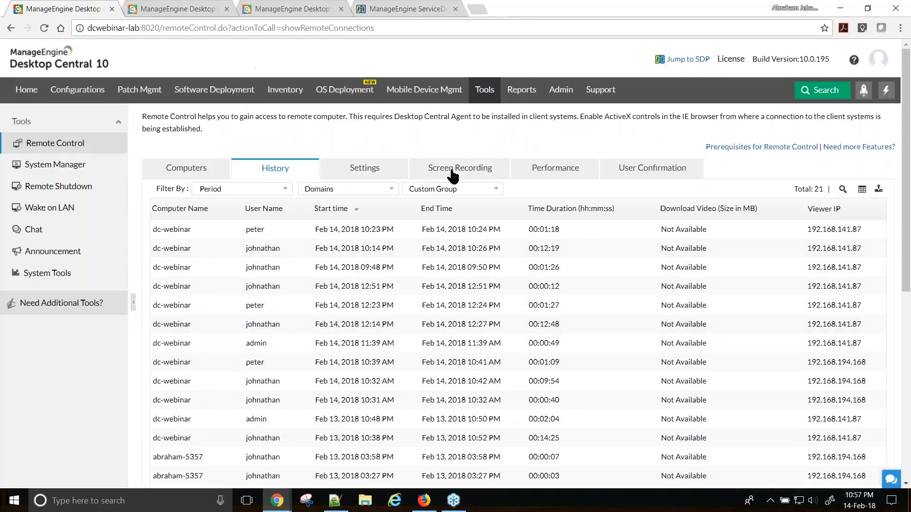
- Re-enable screen recording, revisit the history and computer lists, and return to Screen Recording settings
{"action": "left_click", "coordinate": [451, 174]}
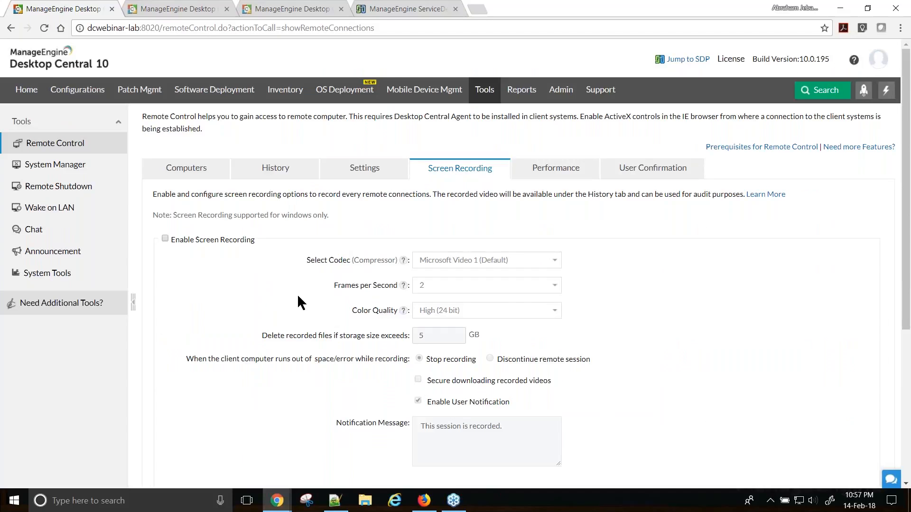
{"action": "left_click", "coordinate": [165, 239]}
{"action": "left_click", "coordinate": [278, 171]}
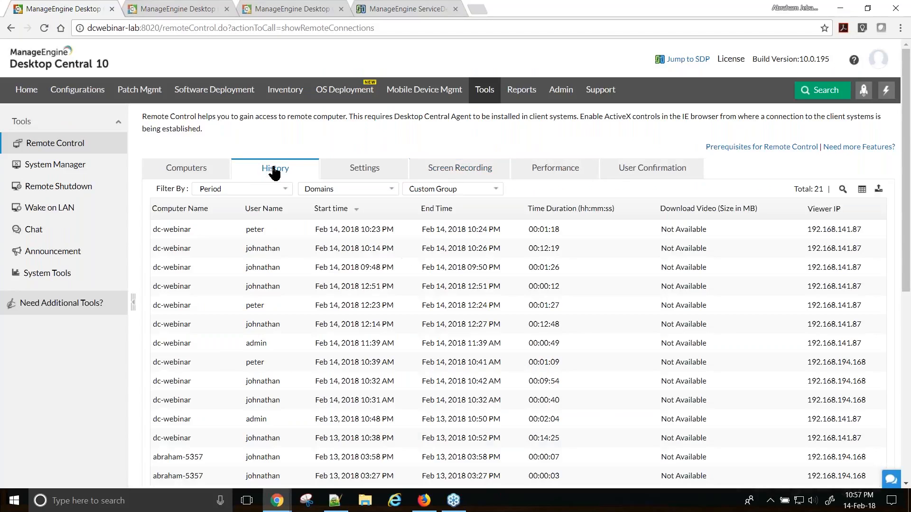
{"action": "left_click", "coordinate": [194, 172]}
{"action": "left_click", "coordinate": [276, 172]}
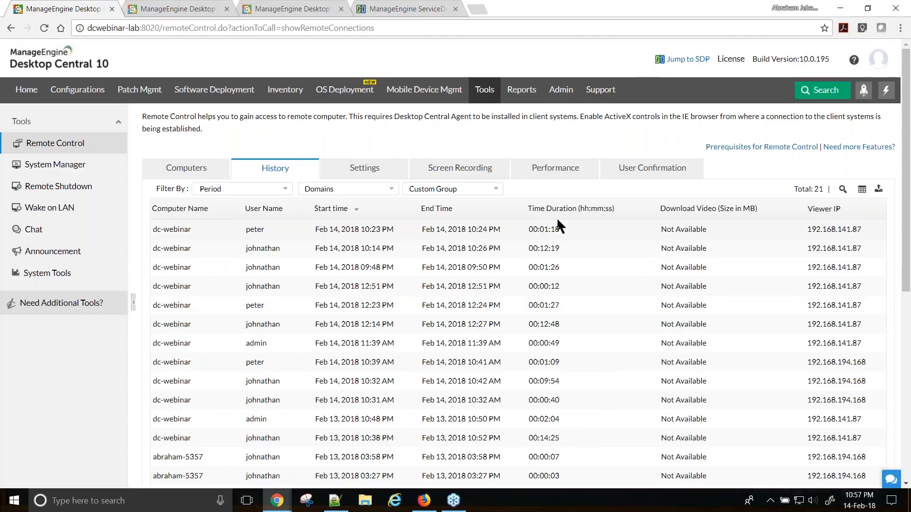
{"action": "left_click", "coordinate": [482, 172]}
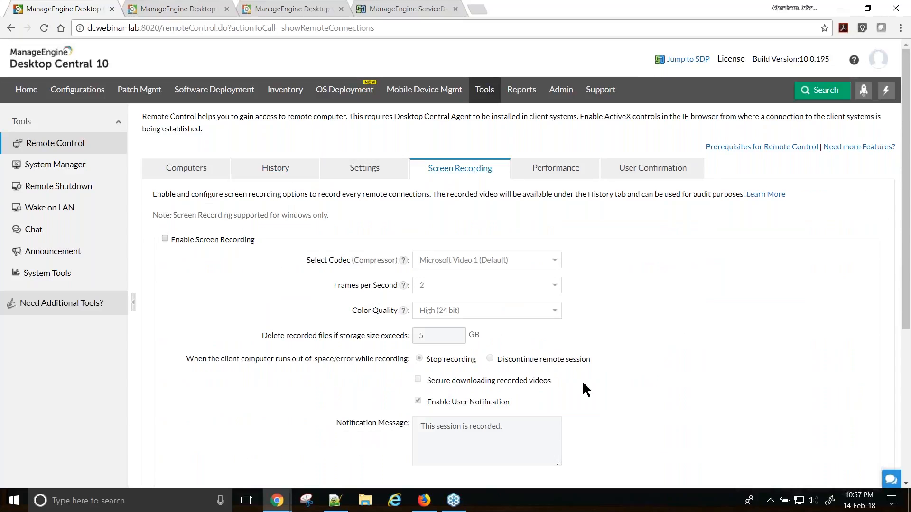
{"action": "key", "text": "alt+Tab"}
- Advance to the Scenario 5 slide on slow remote sessions, then switch back to Desktop Central
{"action": "key", "text": "Right"}
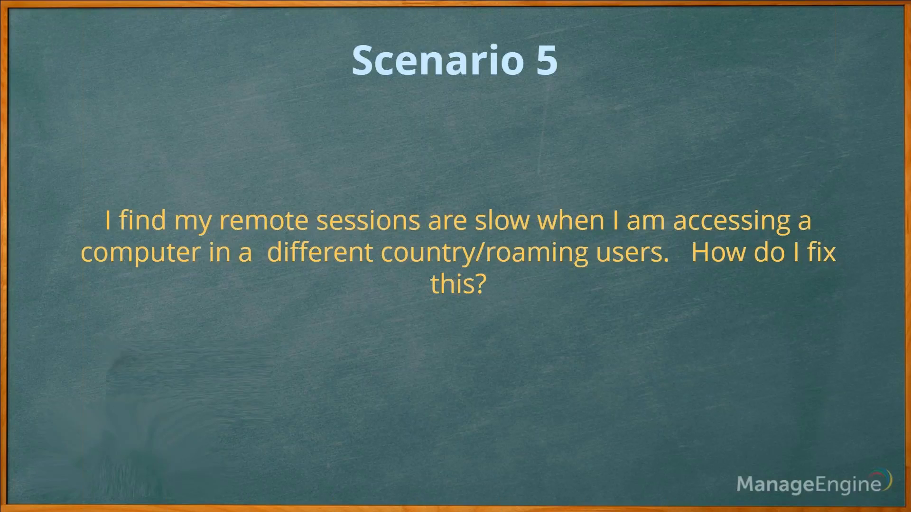
{"action": "key", "text": "alt+Tab"}
{"action": "key", "text": "alt+Tab"}
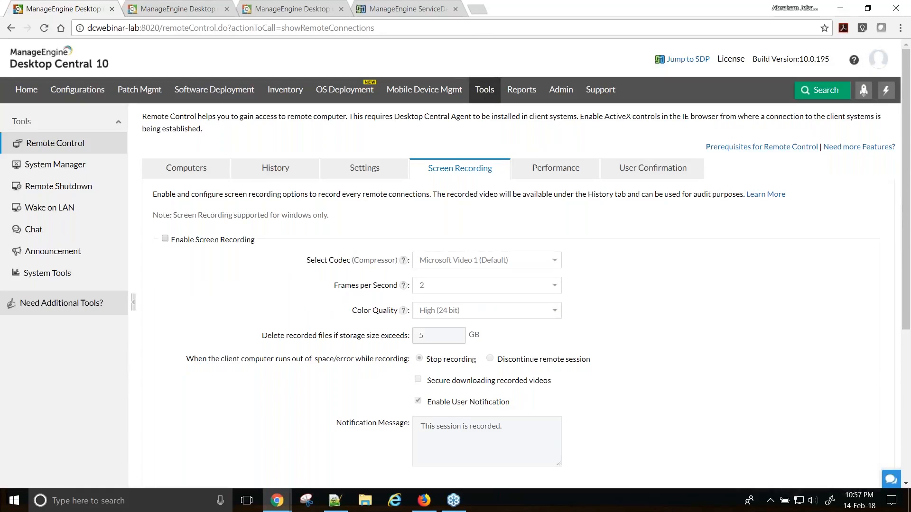
- Open per-office Performance settings and highlight the 3rd Floor compression and High colour quality
{"action": "left_click", "coordinate": [554, 169]}
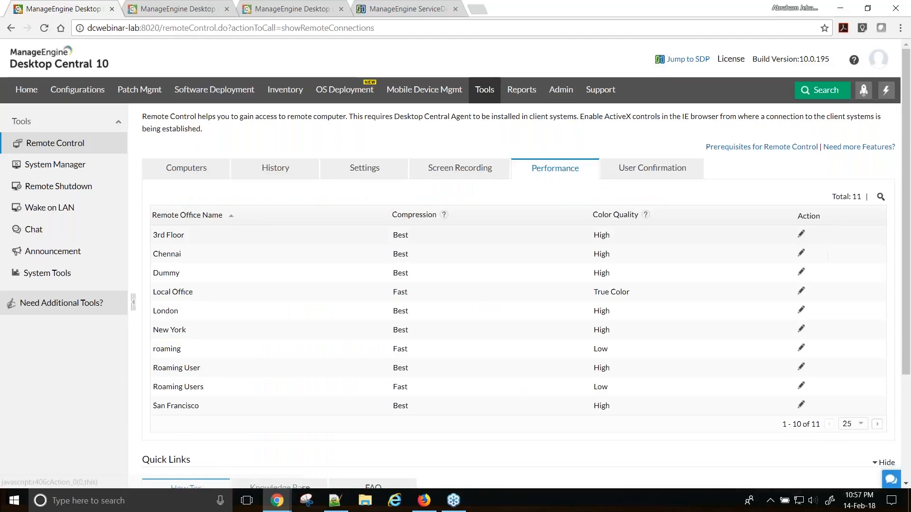
{"action": "left_click_drag", "start_coordinate": [393, 235], "coordinate": [405, 234]}
{"action": "left_click_drag", "start_coordinate": [593, 235], "coordinate": [610, 235]}
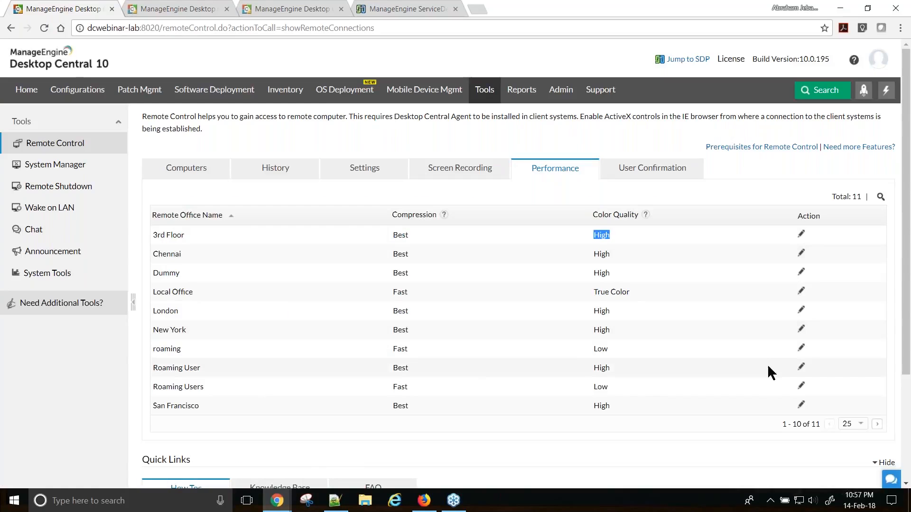
- Check Roaming Users' Fast compression and Low (4 bit) colour, cancel, and advance to Scenario 6
{"action": "left_click", "coordinate": [801, 386]}
{"action": "left_click", "coordinate": [491, 259]}
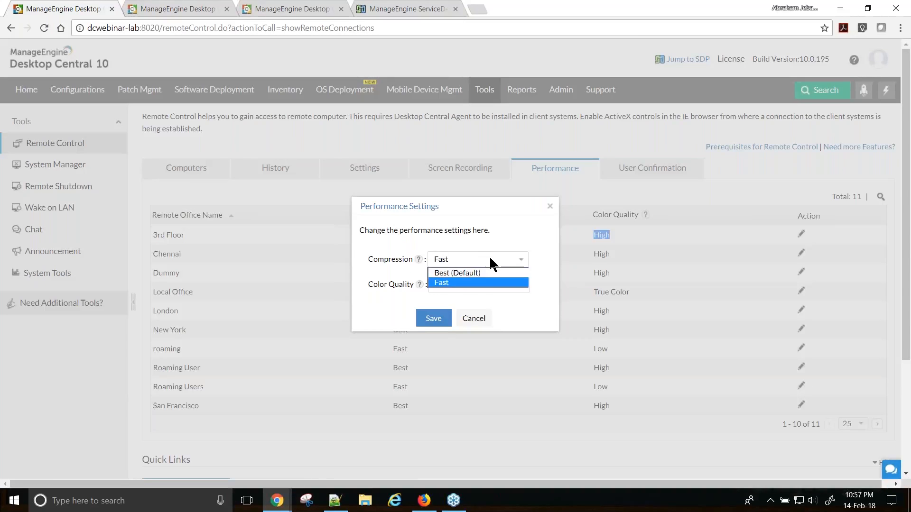
{"action": "left_click", "coordinate": [473, 283]}
{"action": "left_click", "coordinate": [488, 283]}
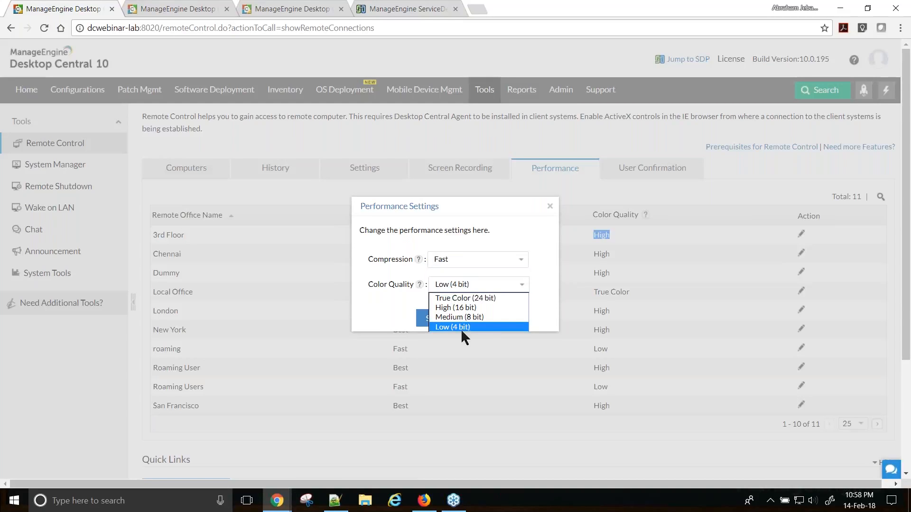
{"action": "left_click", "coordinate": [549, 274]}
{"action": "left_click", "coordinate": [486, 328]}
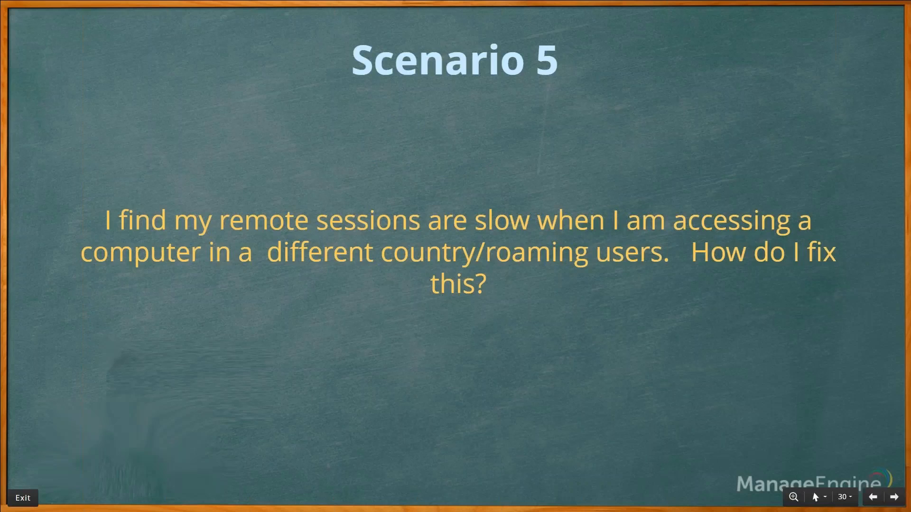
{"action": "key", "text": "Right"}
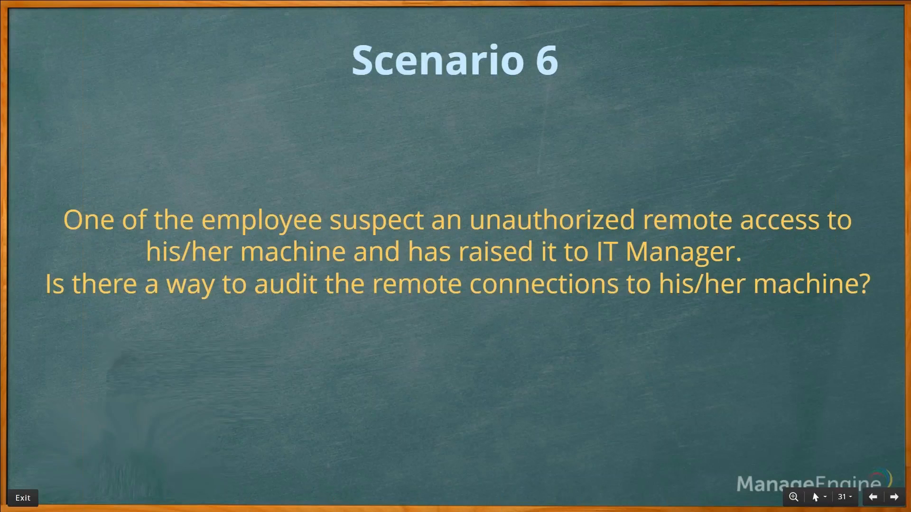
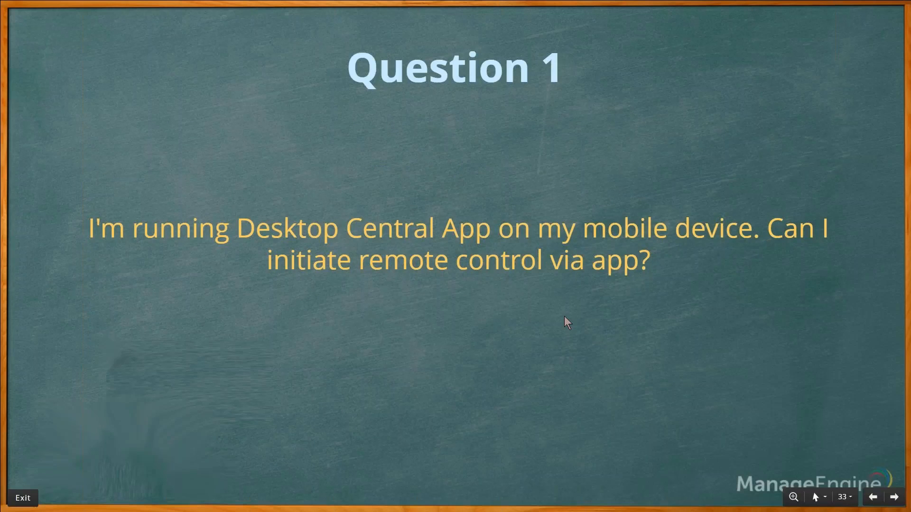
- Advance the slideshow to the Question 1 slide about starting remote control from the mobile app
{"action": "left_click", "coordinate": [565, 317]}
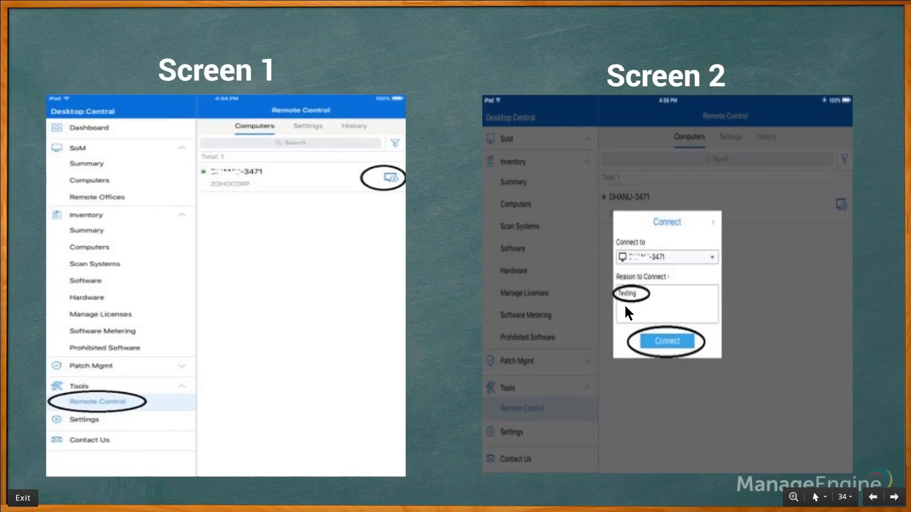
- Step through the Screen 1–4 screenshots to Question 2, then switch to Desktop Central
{"action": "key", "text": "Right"}
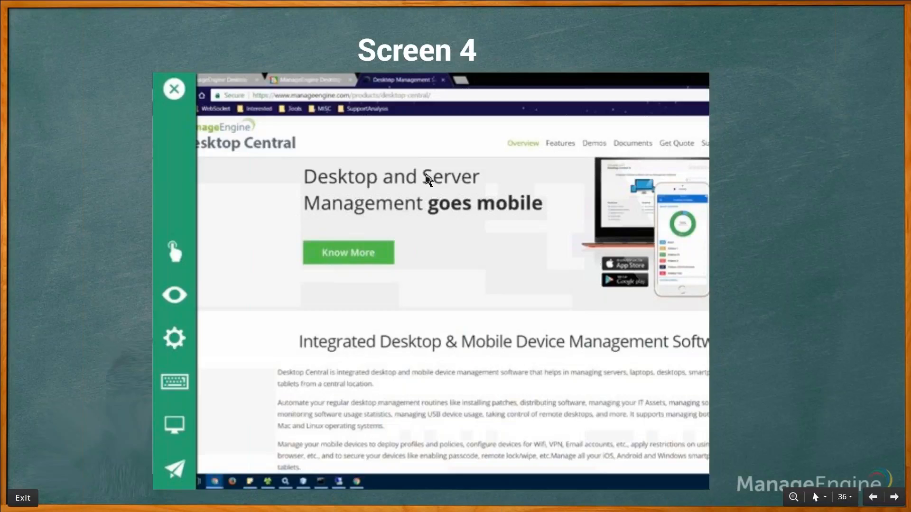
{"action": "key", "text": "Right"}
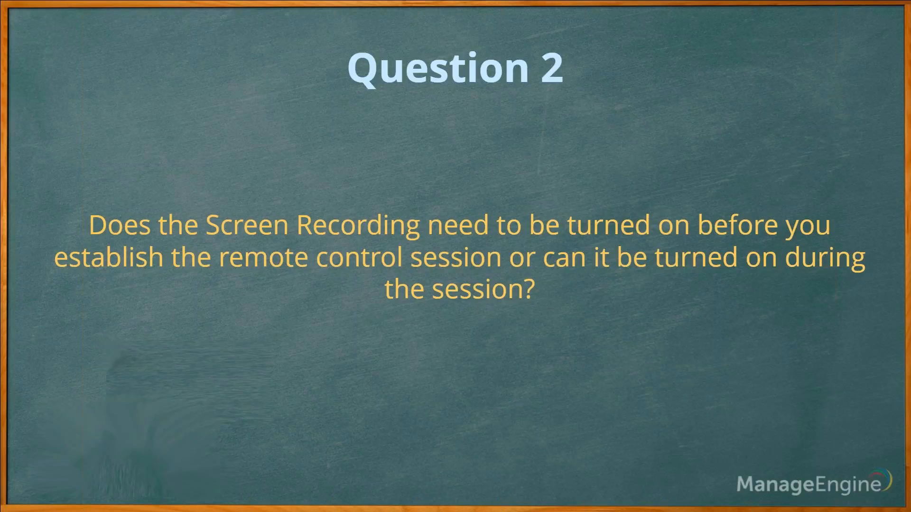
{"action": "key", "text": "alt+Tab"}
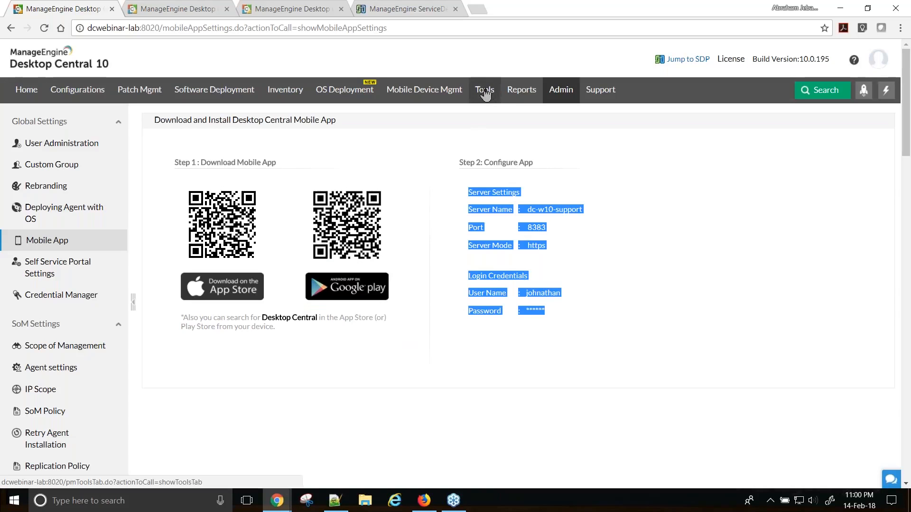
- Turn on Enable Screen Recording in Remote Control settings, then return to the Question 2 slide
{"action": "left_click", "coordinate": [484, 97]}
{"action": "left_click", "coordinate": [114, 237]}
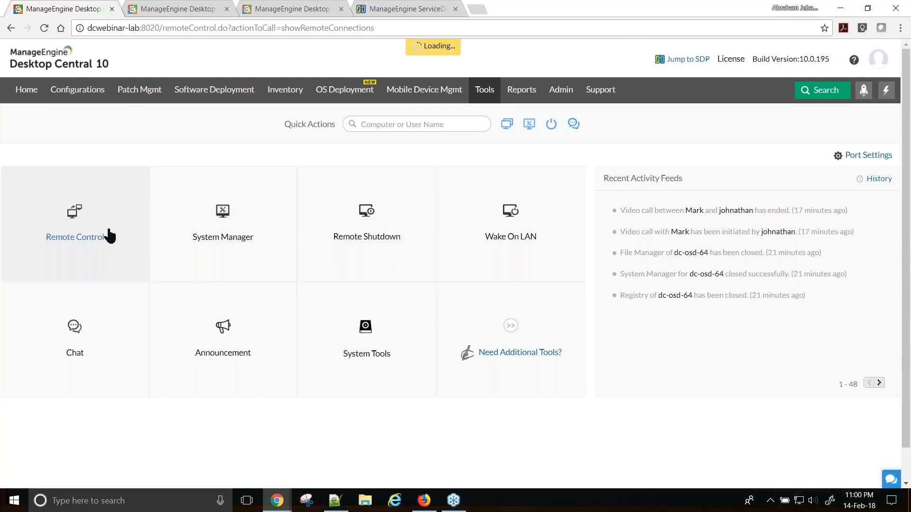
{"action": "left_click", "coordinate": [375, 172]}
{"action": "left_click", "coordinate": [460, 168]}
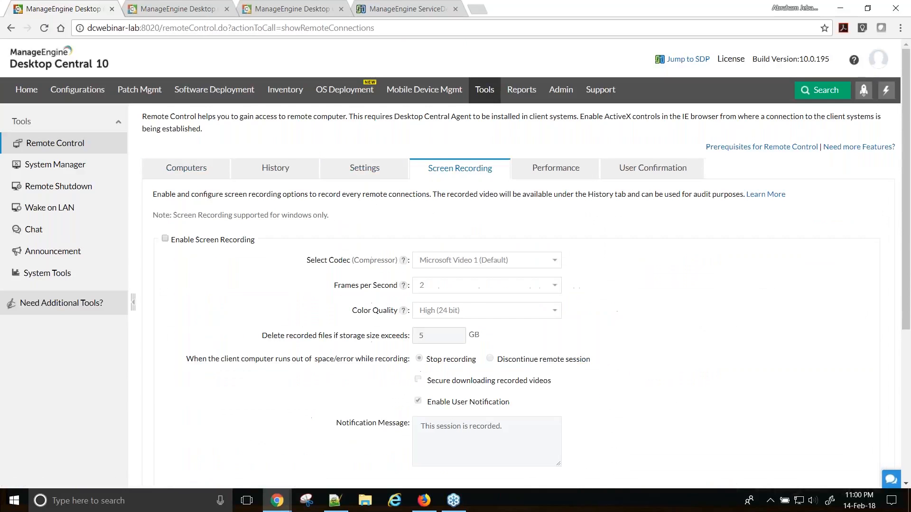
{"action": "left_click", "coordinate": [165, 238]}
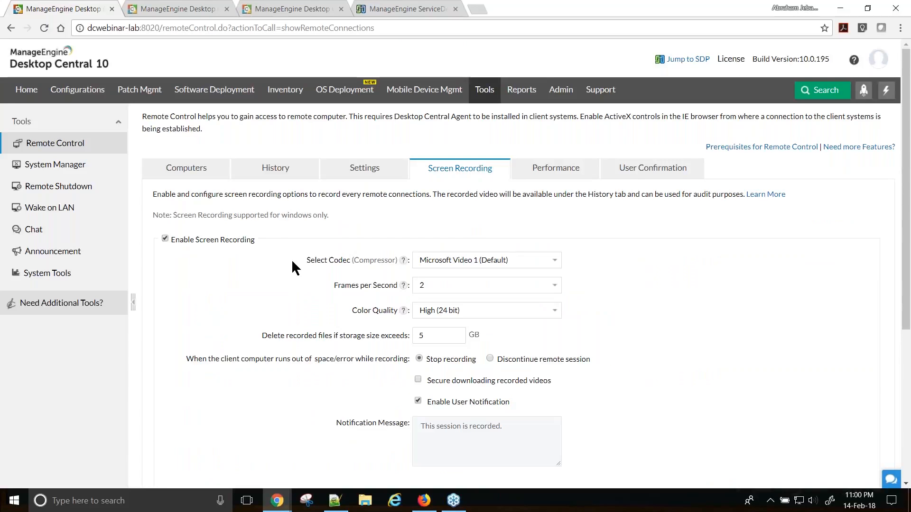
{"action": "key", "text": "alt+Tab"}
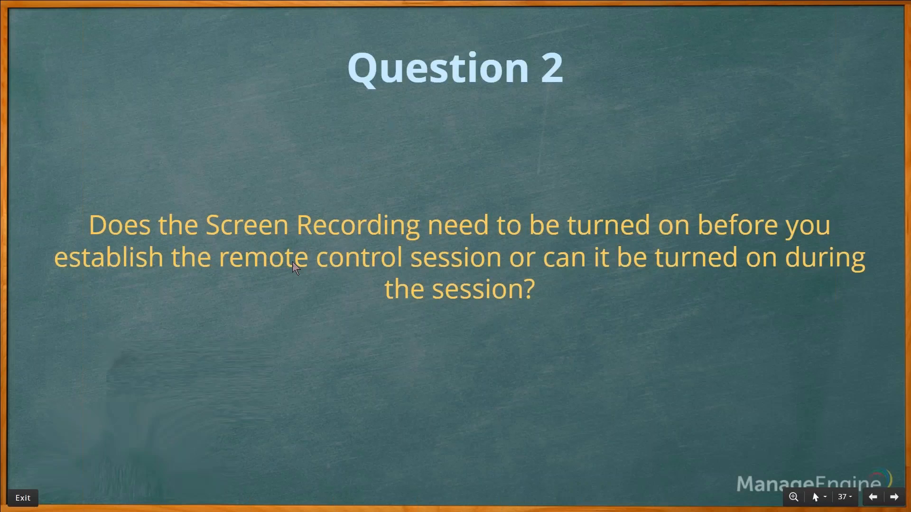
- Advance through Questions 3–5, glance at Desktop Central, and reach the Question 6 slide on port 8443
{"action": "key", "text": "Right"}
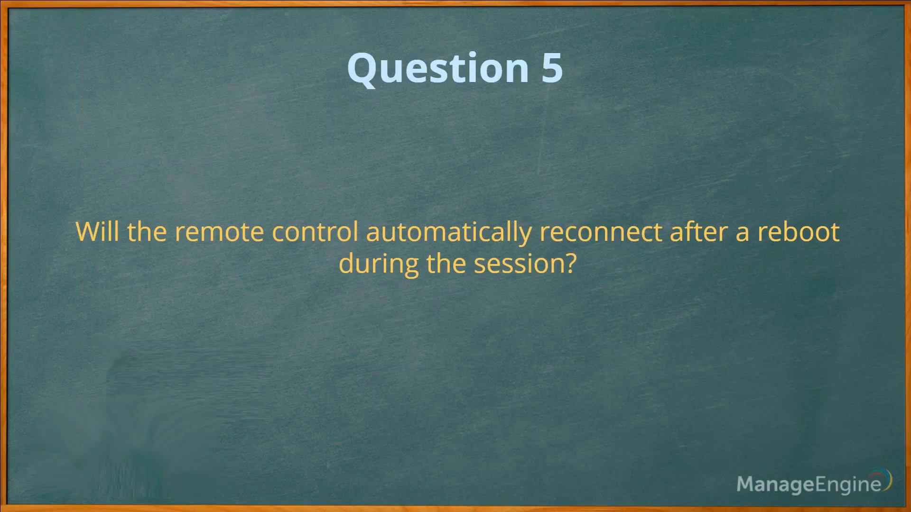
{"action": "key", "text": "alt+Tab"}
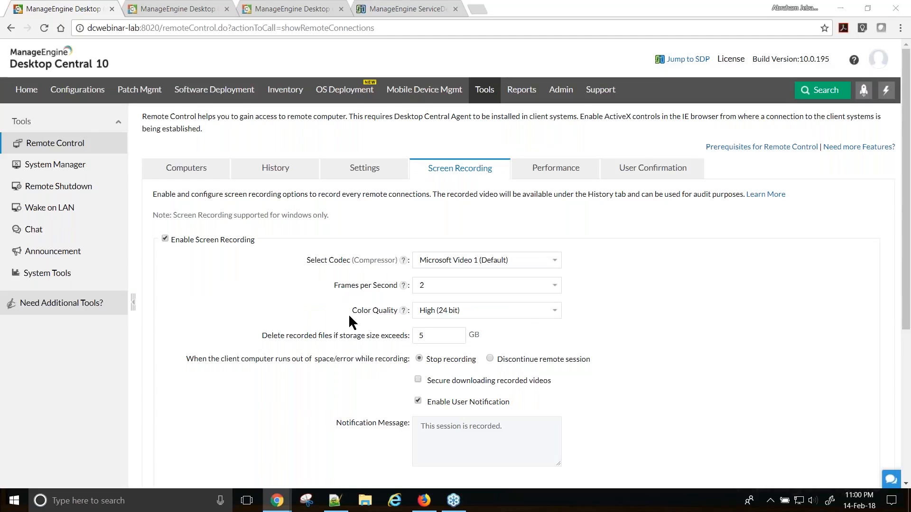
{"action": "key", "text": "alt+Tab"}
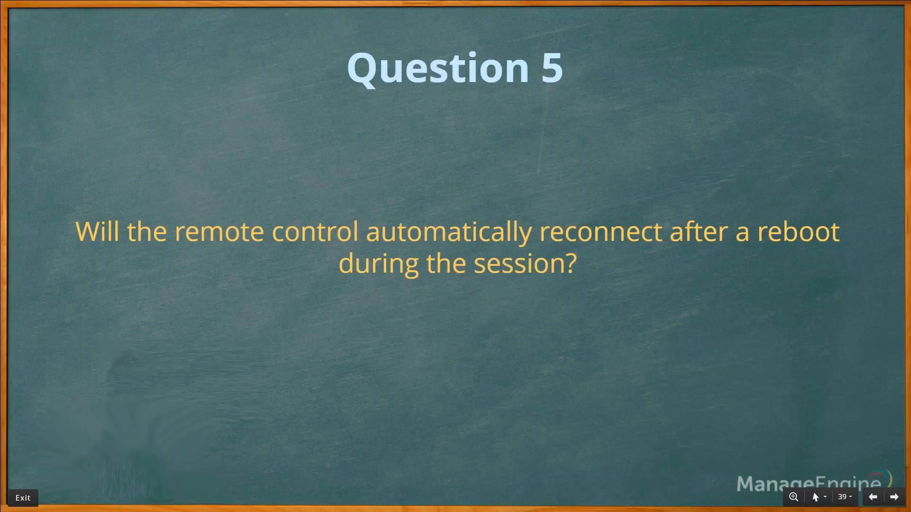
{"action": "key", "text": "Right"}
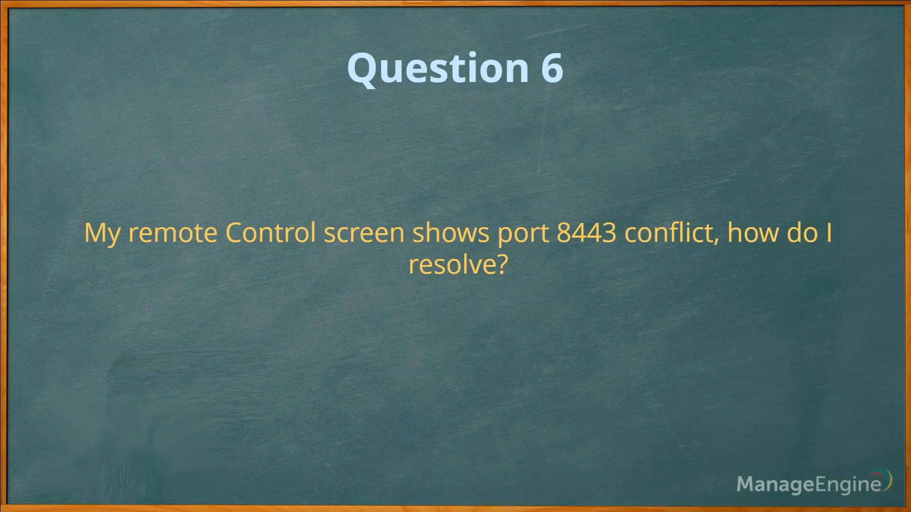
- Open Desktop Central's admin settings page, then bring the Question 6 slide back
{"action": "key", "text": "alt+Tab"}
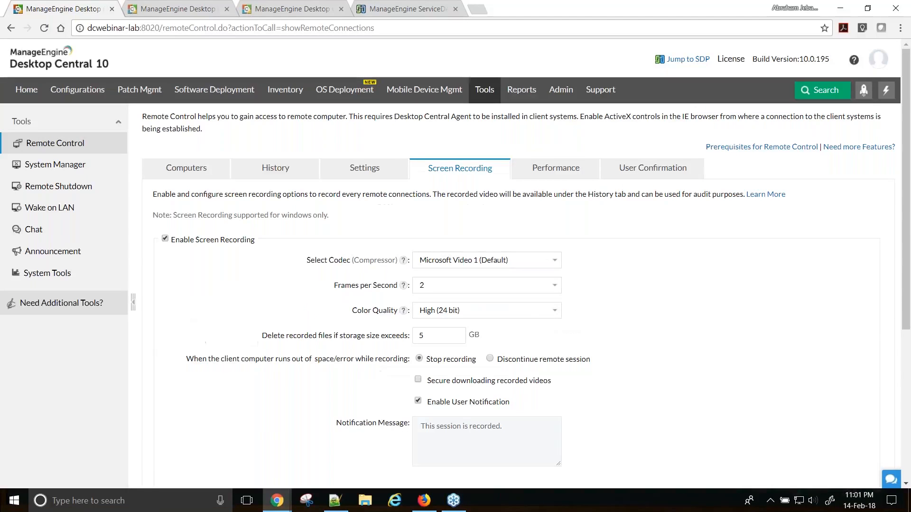
{"action": "left_click", "coordinate": [562, 90]}
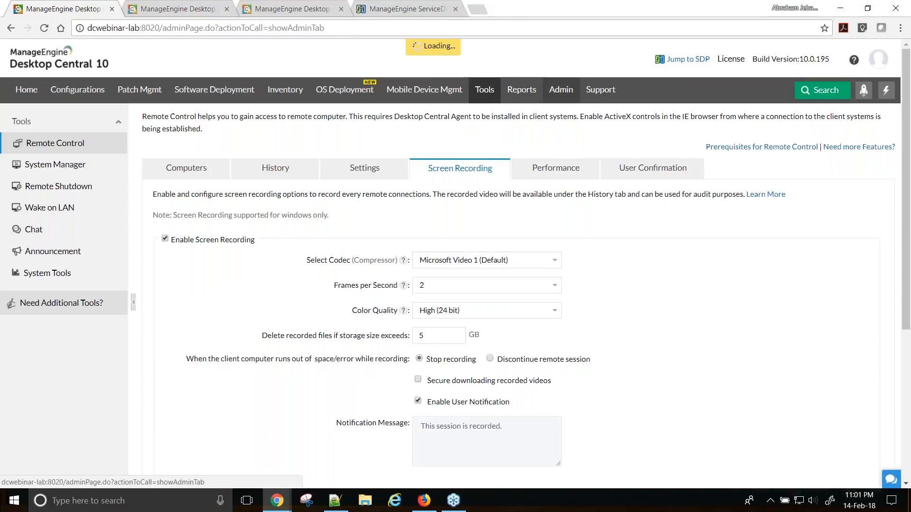
{"action": "key", "text": "alt+Tab"}
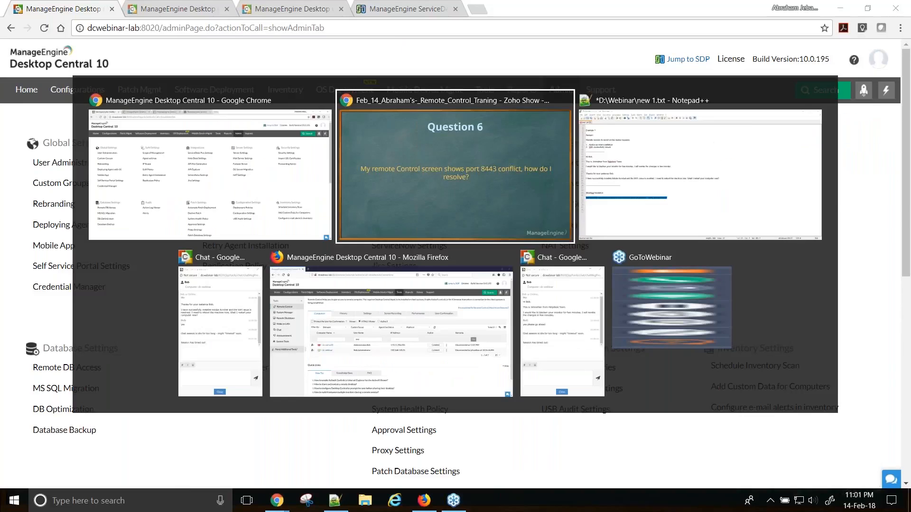
{"action": "left_click", "coordinate": [473, 171]}
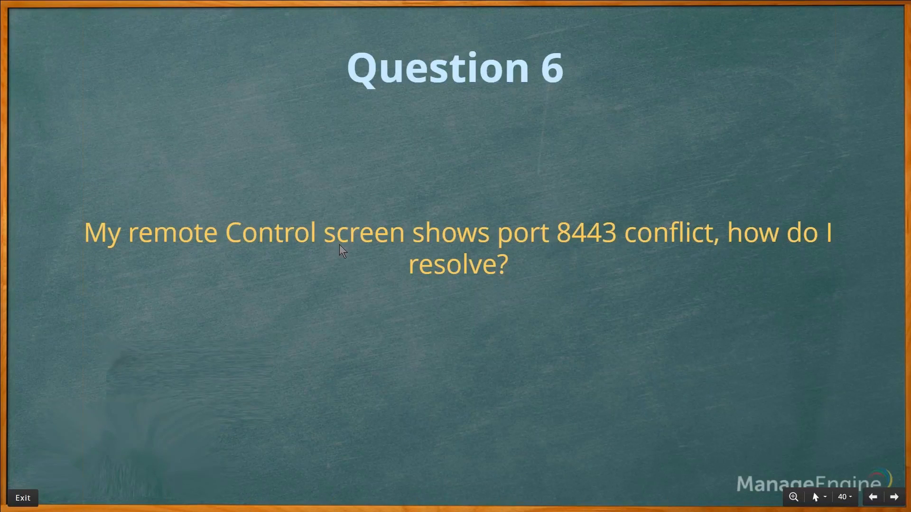
- Show the remote control port 8443 in Port Settings, then advance to Question 7
{"action": "key", "text": "alt+Tab"}
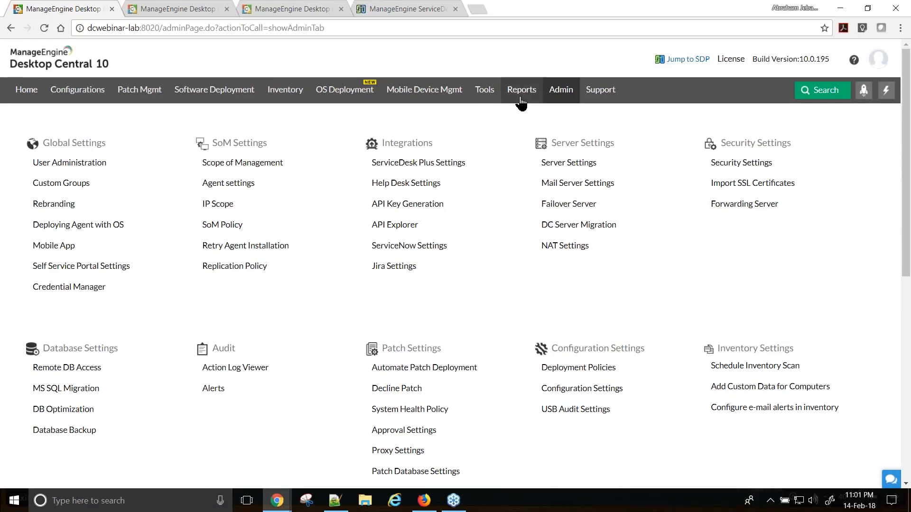
{"action": "left_click", "coordinate": [480, 95]}
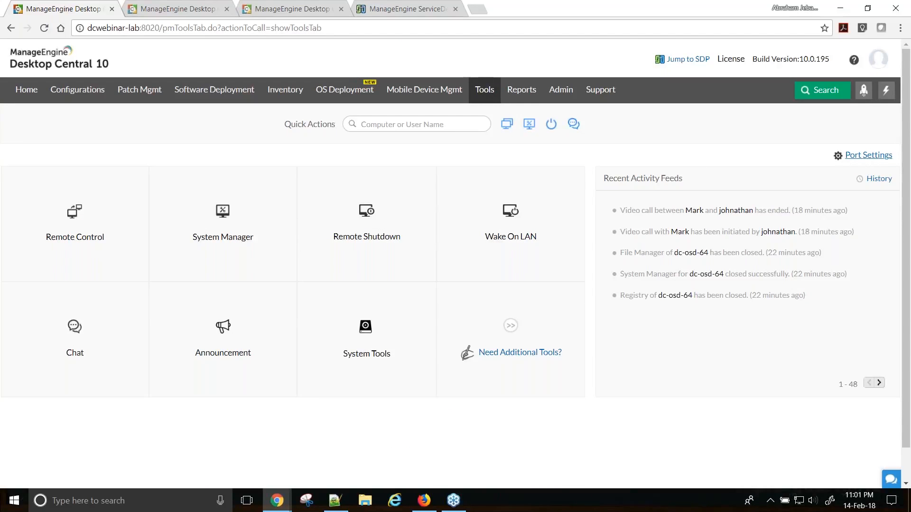
{"action": "left_click", "coordinate": [865, 160]}
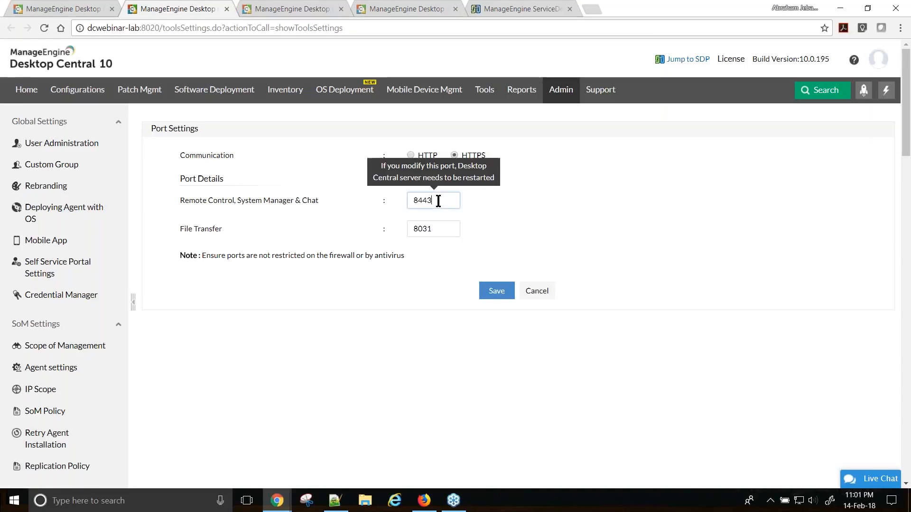
{"action": "left_click_drag", "start_coordinate": [439, 201], "coordinate": [408, 200]}
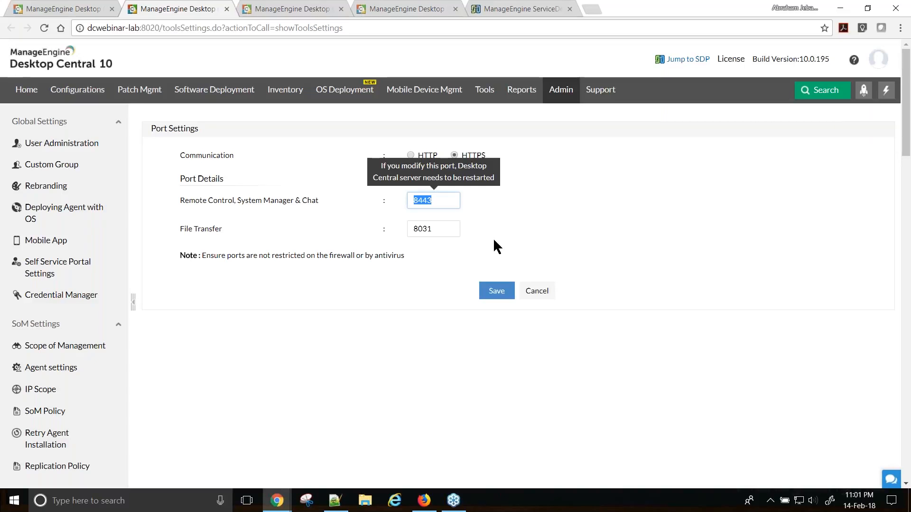
{"action": "key", "text": "alt+Tab"}
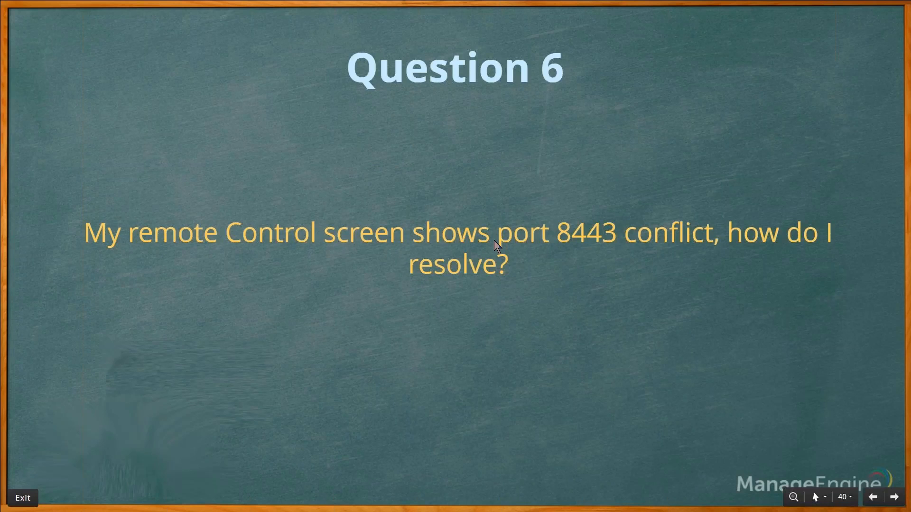
{"action": "key", "text": "Right"}
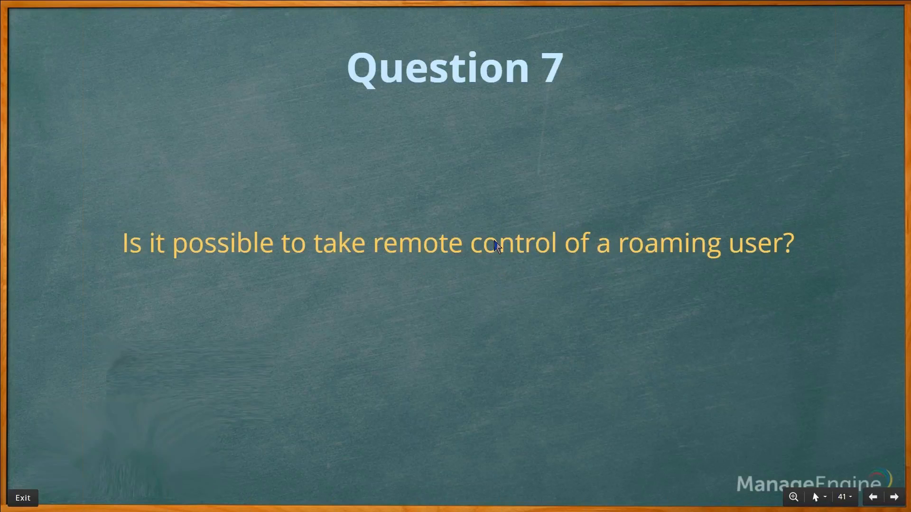
- Show the Remote Control computer list with agent live status, then advance to Question 8
{"action": "key", "text": "alt+Tab"}
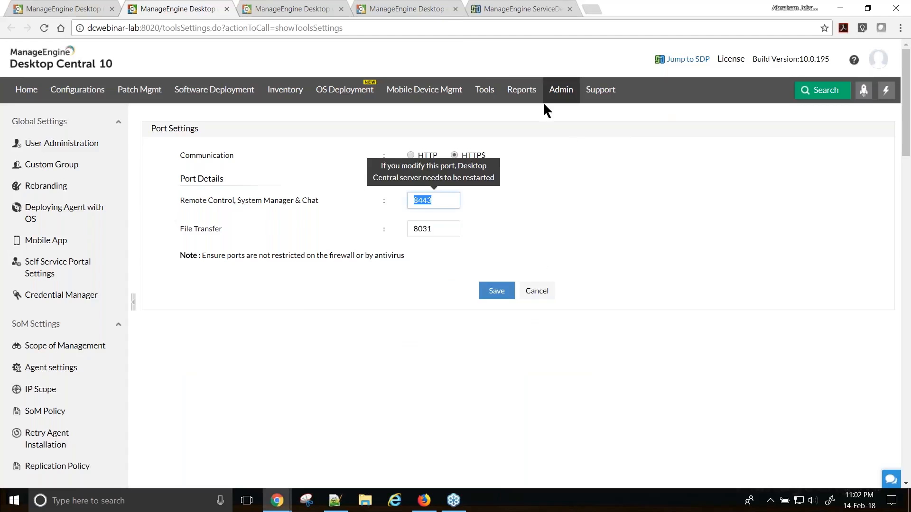
{"action": "left_click", "coordinate": [489, 90]}
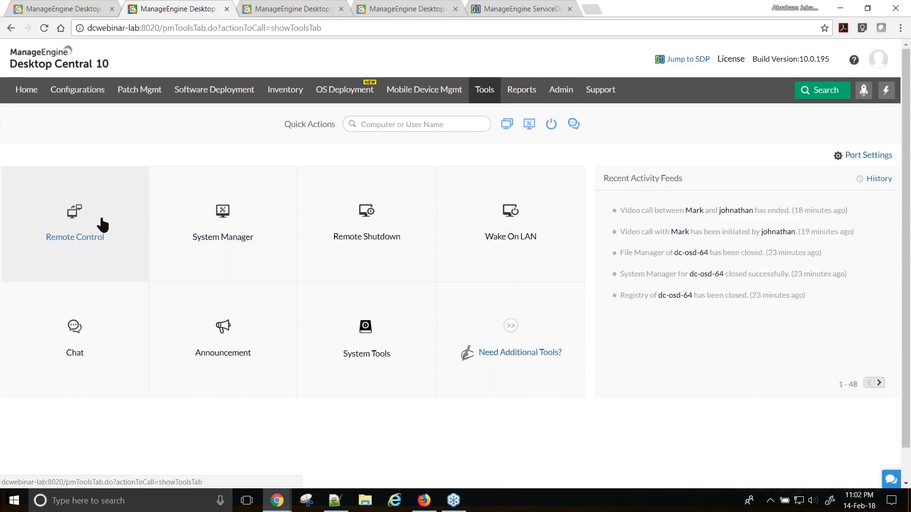
{"action": "left_click", "coordinate": [92, 222]}
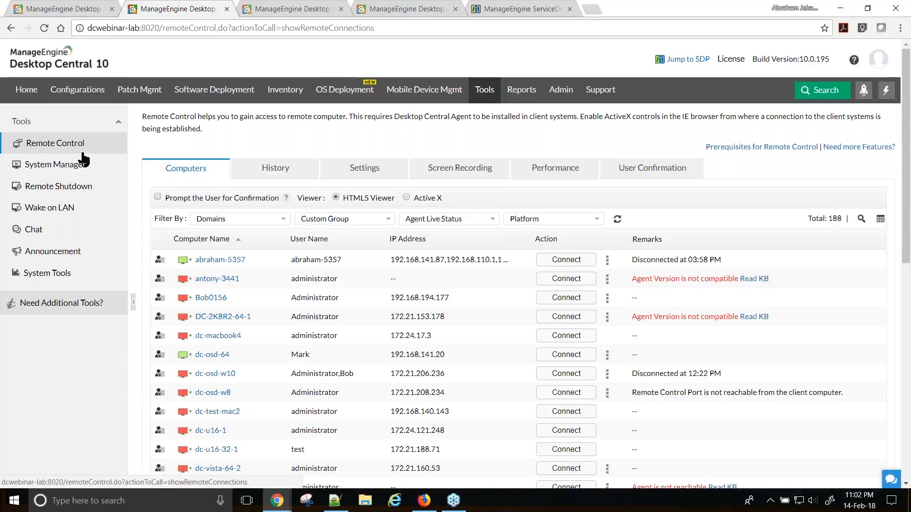
{"action": "mouse_move", "coordinate": [183, 260]}
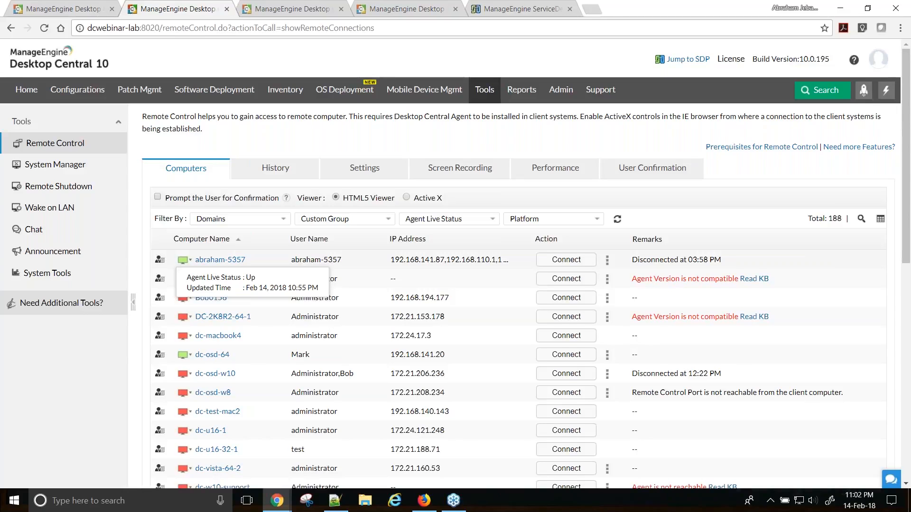
{"action": "key", "text": "alt+Tab"}
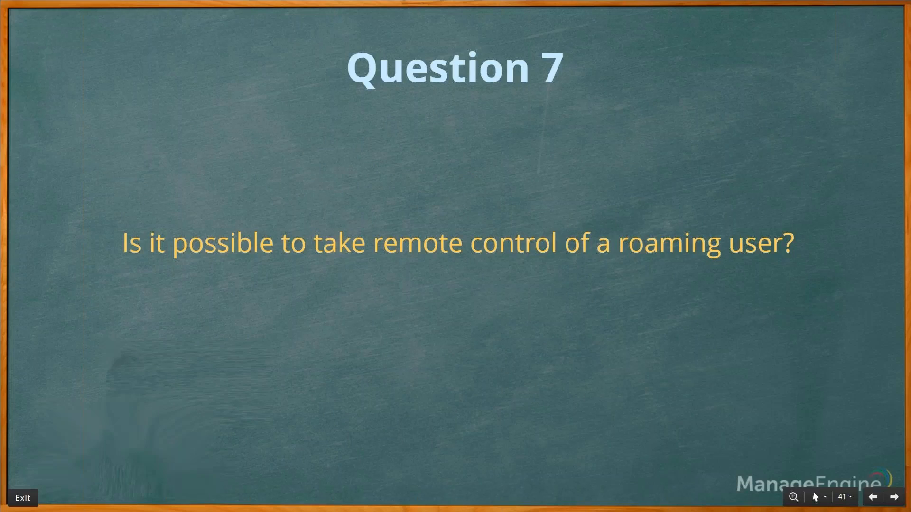
{"action": "key", "text": "Right"}
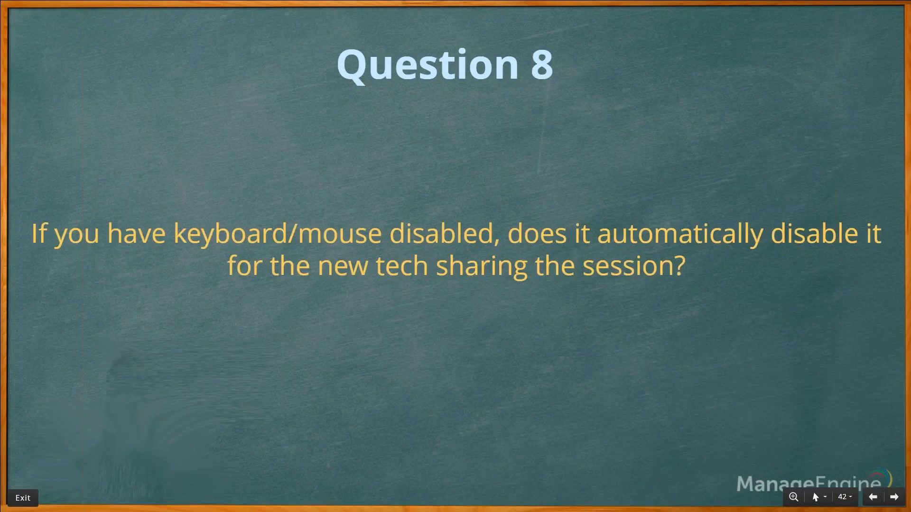